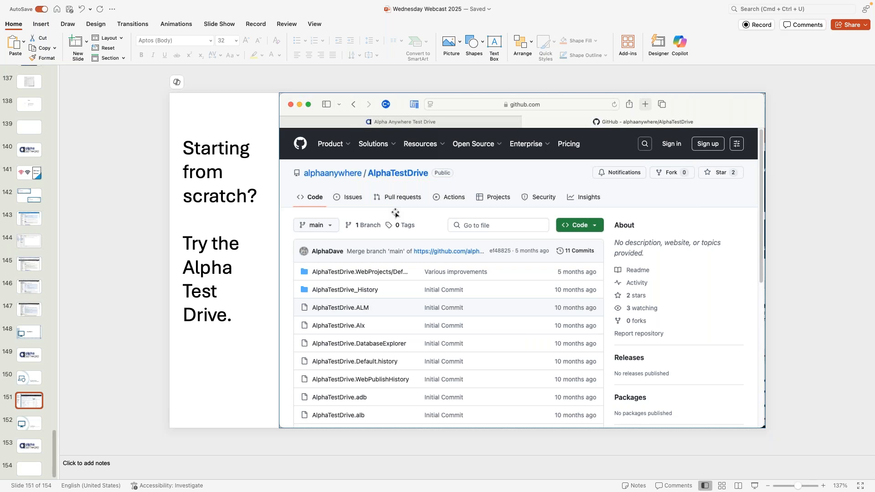
# Step: Show slide 152, 'Live Demo: Adding the Alpha Security Framework', then switch to Remote Desktop
pyautogui.click(24, 424)
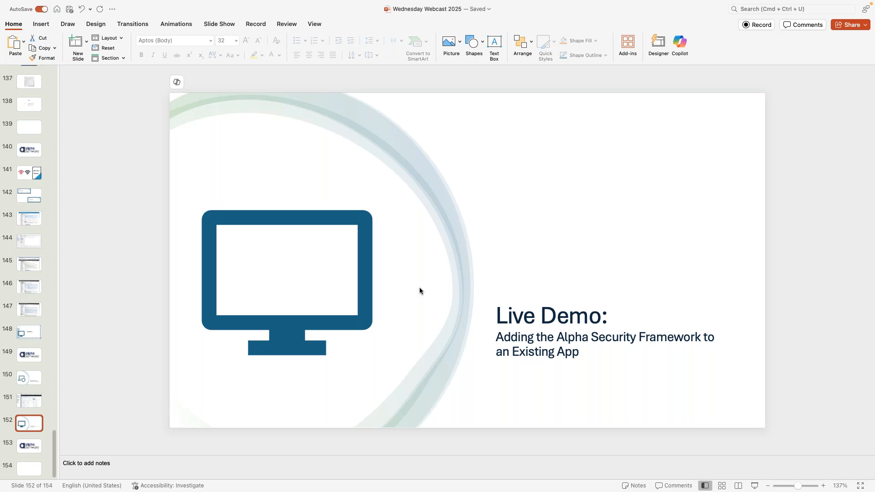
pyautogui.press('super+Tab')
pyautogui.press('super+Tab')
pyautogui.press('super+Tab')
pyautogui.press('super+Tab')
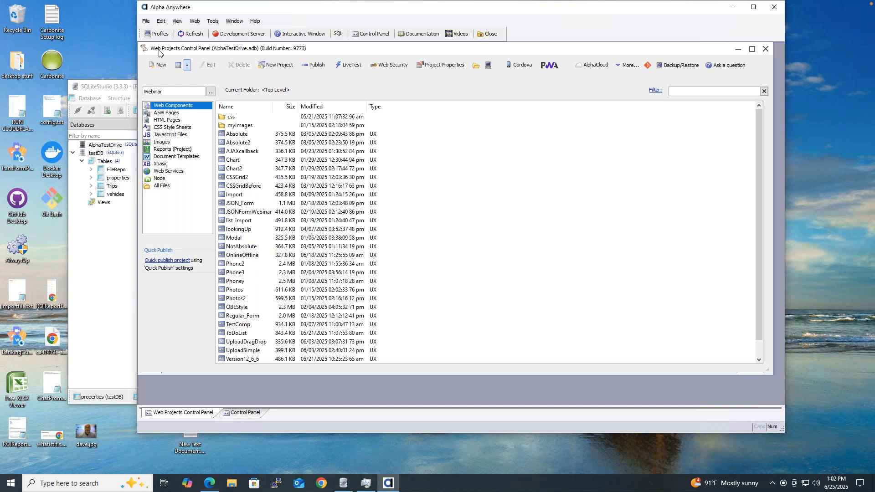
# Step: Create an empty web project named SecurityDemo without the Security Framework
pyautogui.click(283, 67)
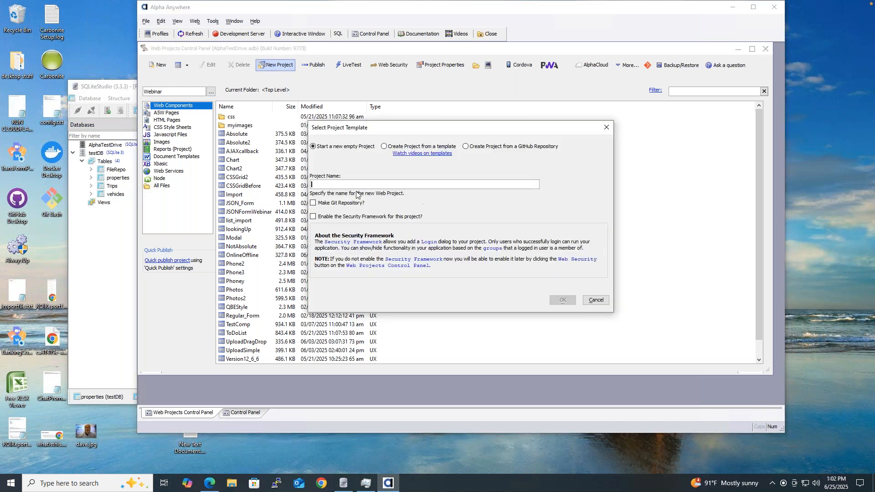
pyautogui.write('SecurityDemo')
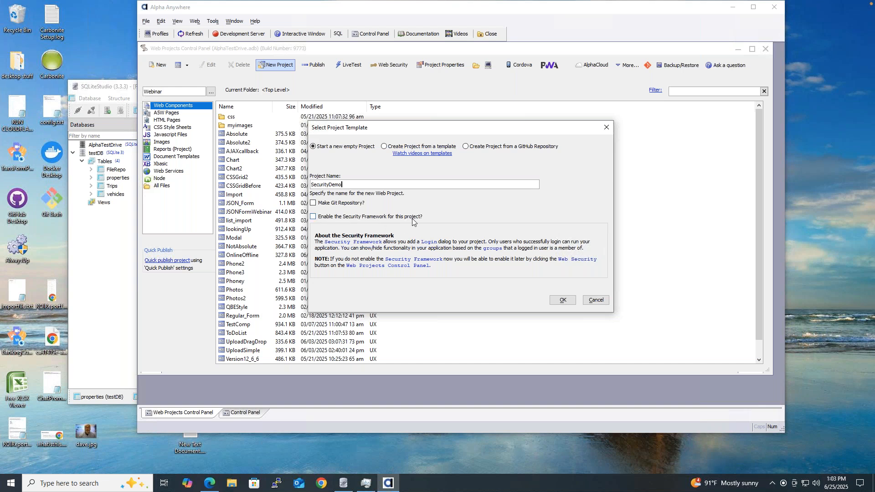
pyautogui.click(560, 300)
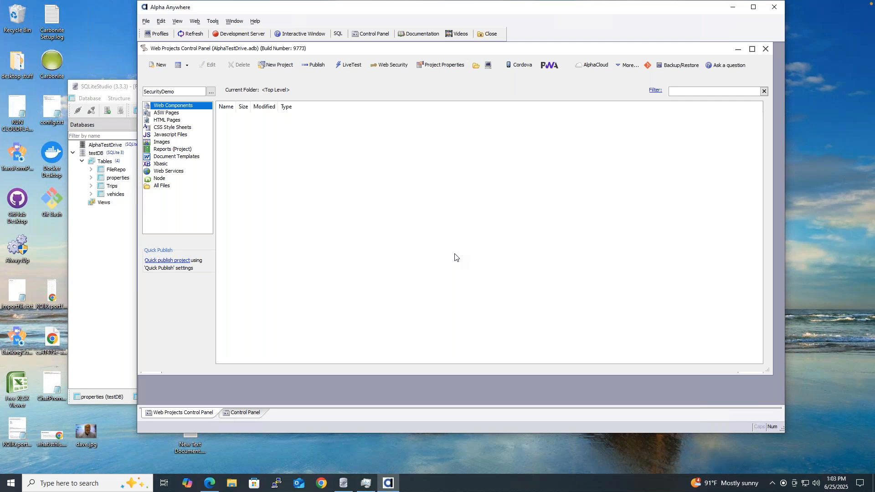
# Step: Add a new UX component from the Customers-Simple template and dismiss its help window
pyautogui.rightClick(255, 132)
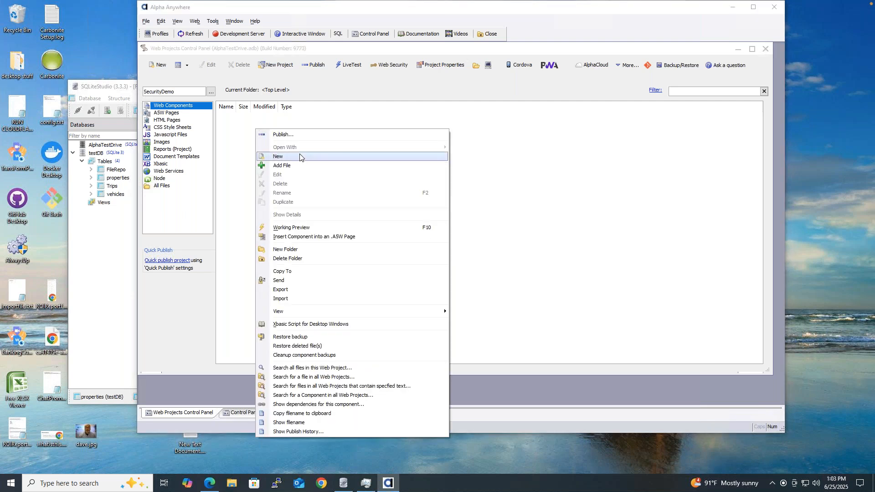
pyautogui.click(221, 123)
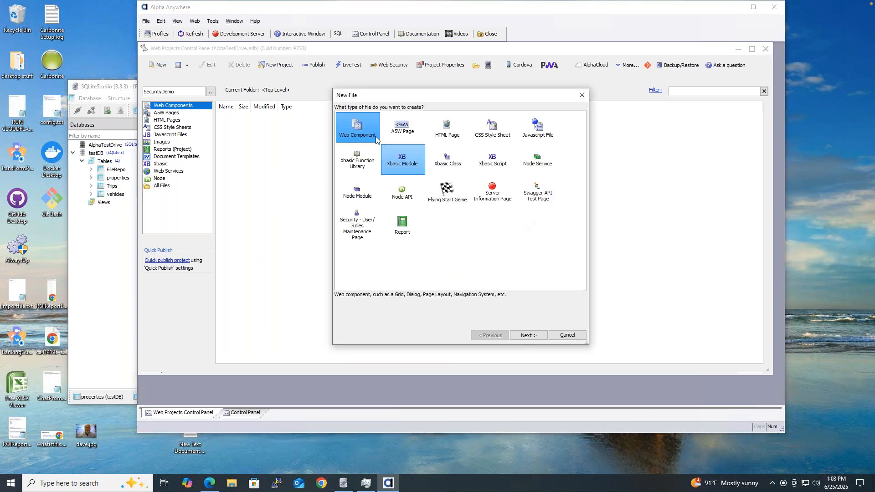
pyautogui.doubleClick(358, 130)
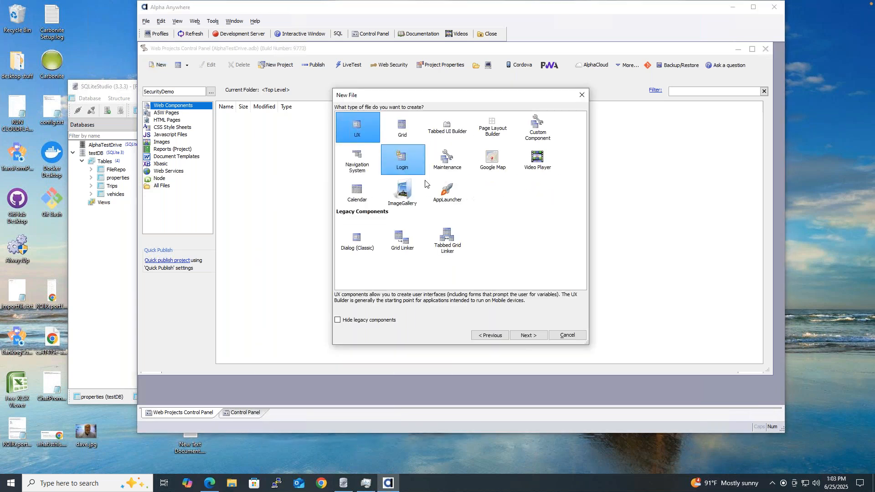
pyautogui.doubleClick(357, 128)
pyautogui.click(357, 165)
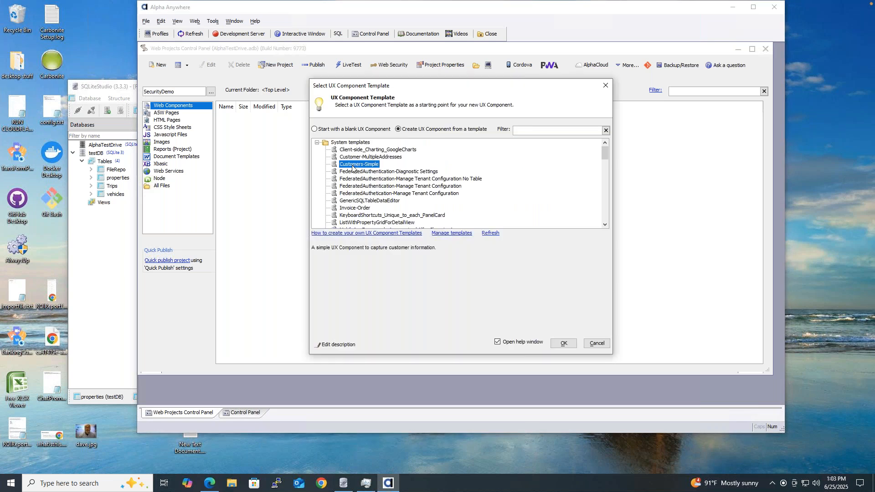
pyautogui.click(562, 344)
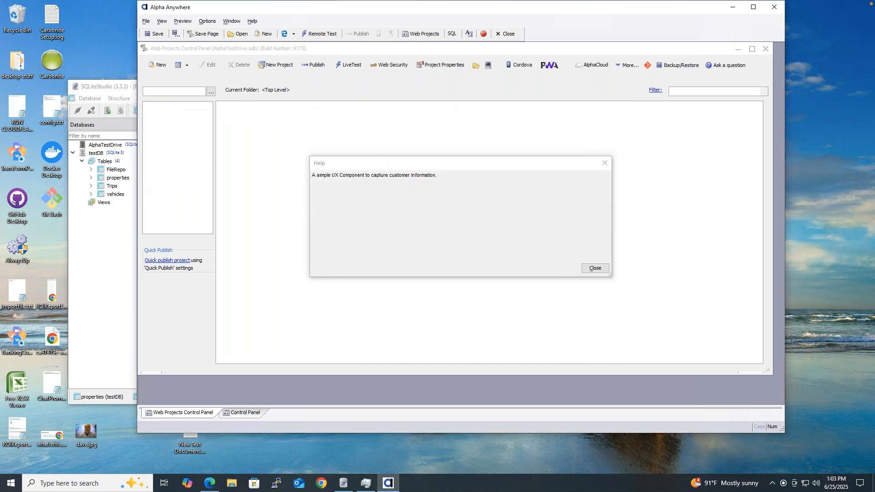
pyautogui.click(592, 268)
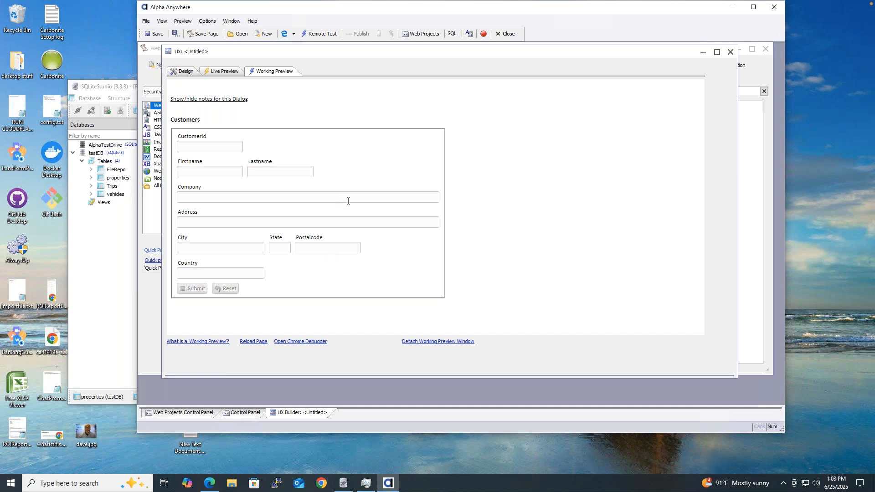
# Step: Show the dialog notes, save the component as Customers, and bring SQLiteStudio forward
pyautogui.click(243, 100)
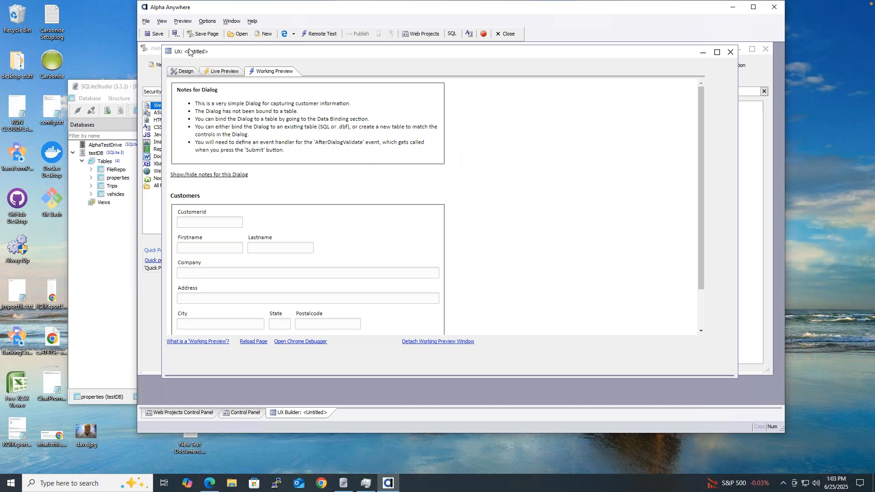
pyautogui.click(158, 35)
pyautogui.write('Customers')
pyautogui.press('Return')
pyautogui.click(114, 87)
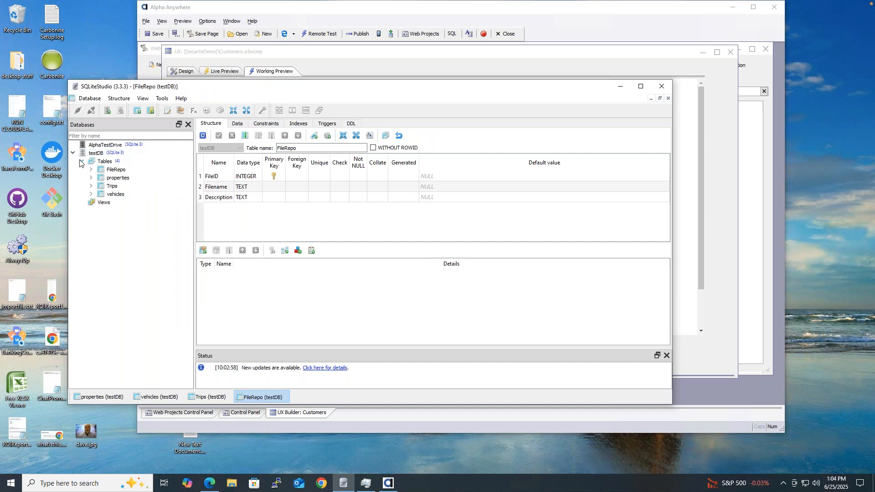
pyautogui.moveTo(188, 92); pyautogui.dragTo(217, 97)
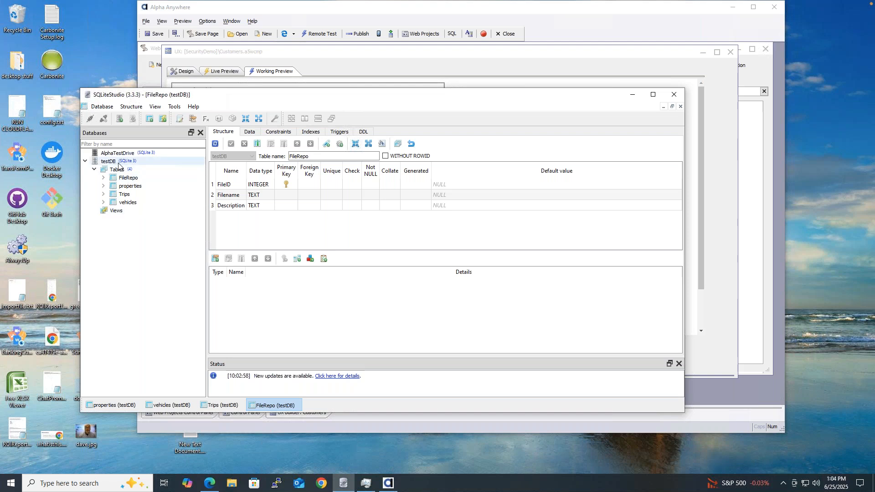
pyautogui.click(373, 58)
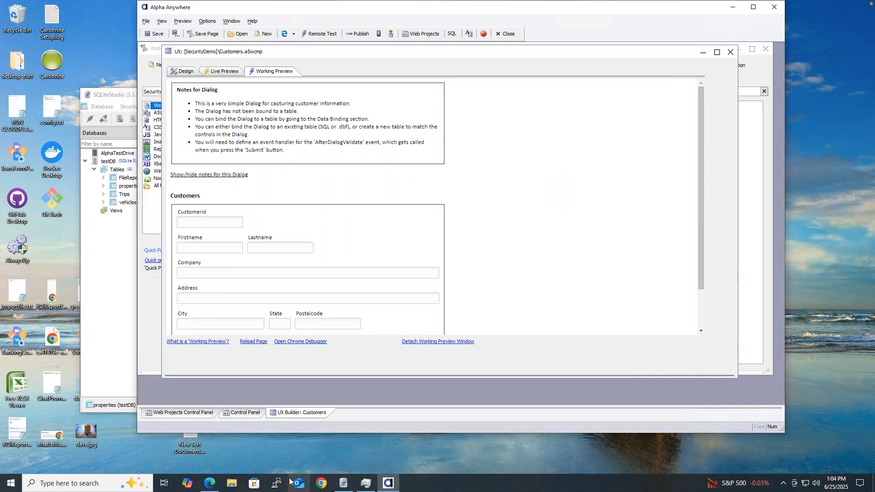
# Step: Create a new A5W page and save it as index
pyautogui.click(189, 412)
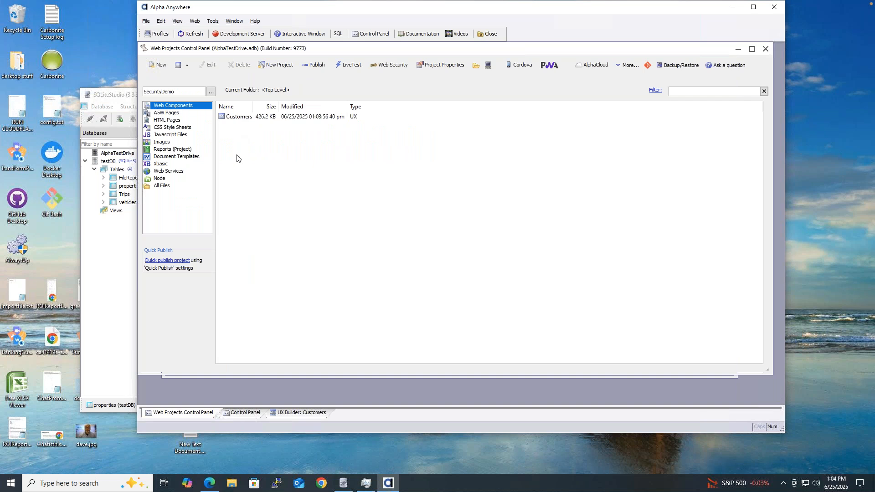
pyautogui.click(177, 114)
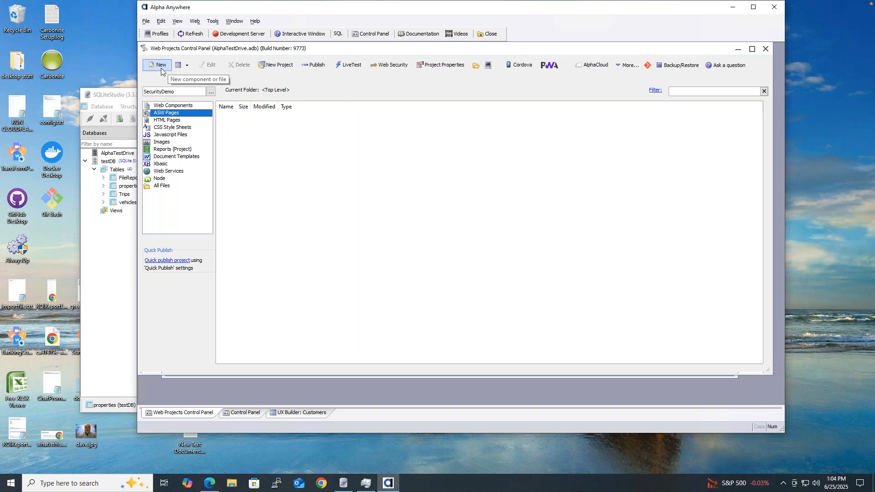
pyautogui.click(172, 106)
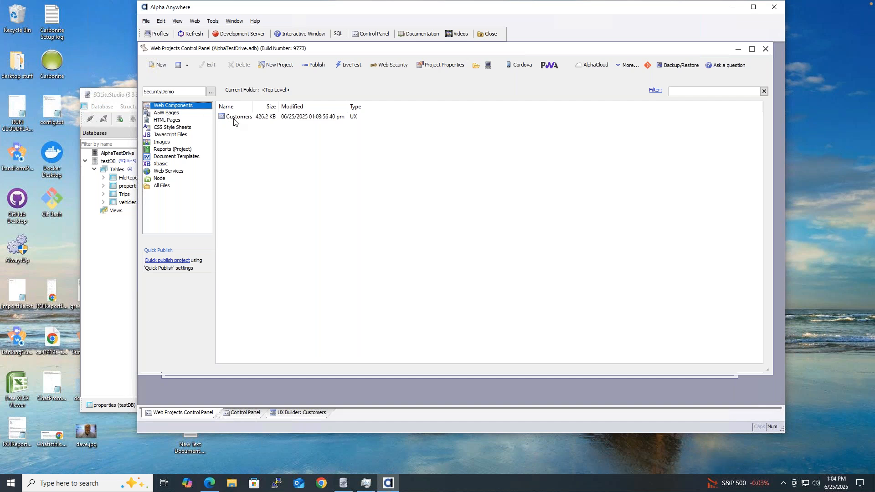
pyautogui.click(168, 113)
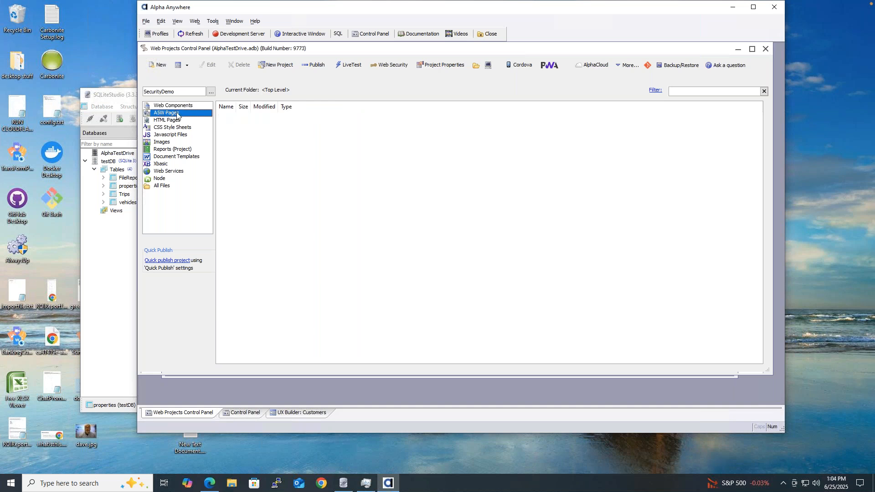
pyautogui.click(157, 65)
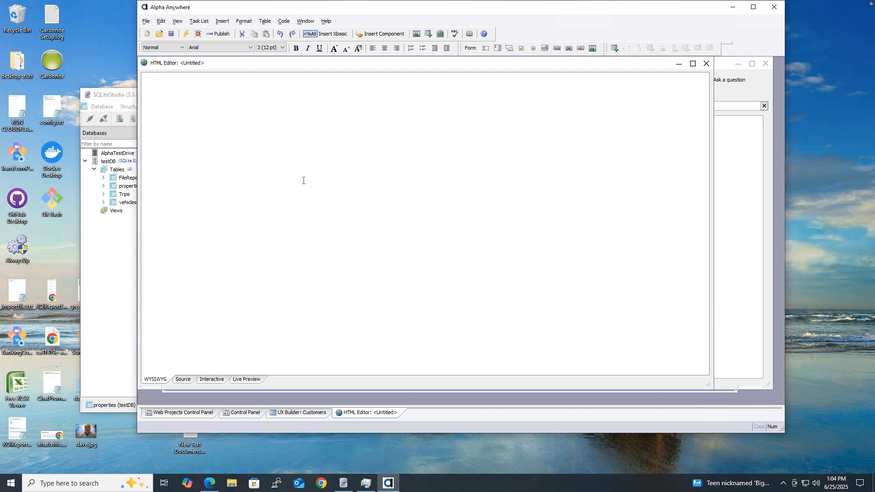
pyautogui.click(380, 34)
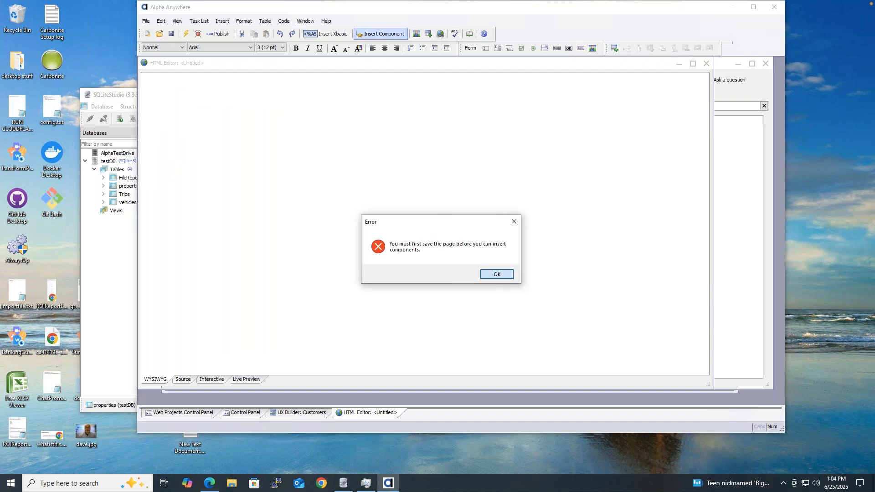
pyautogui.click(495, 274)
pyautogui.click(172, 34)
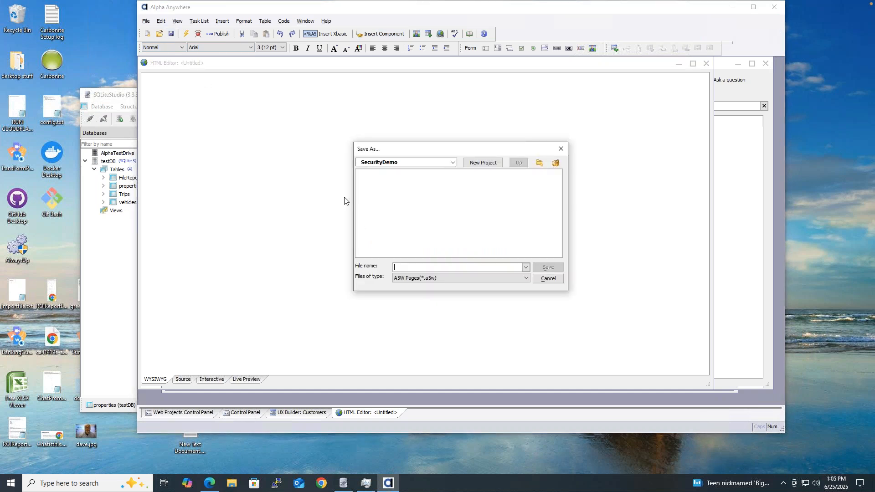
pyautogui.write('index')
pyautogui.press('Return')
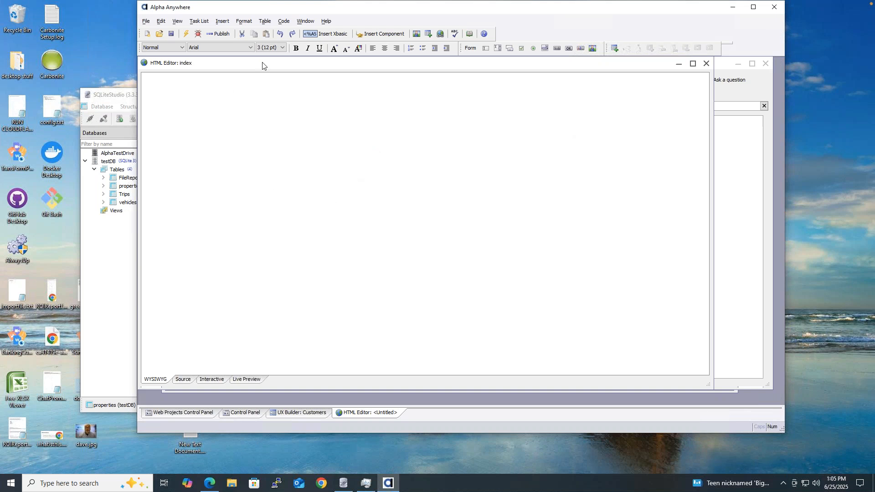
# Step: Insert the Customers component into the index page, save it, and close the editor
pyautogui.click(367, 35)
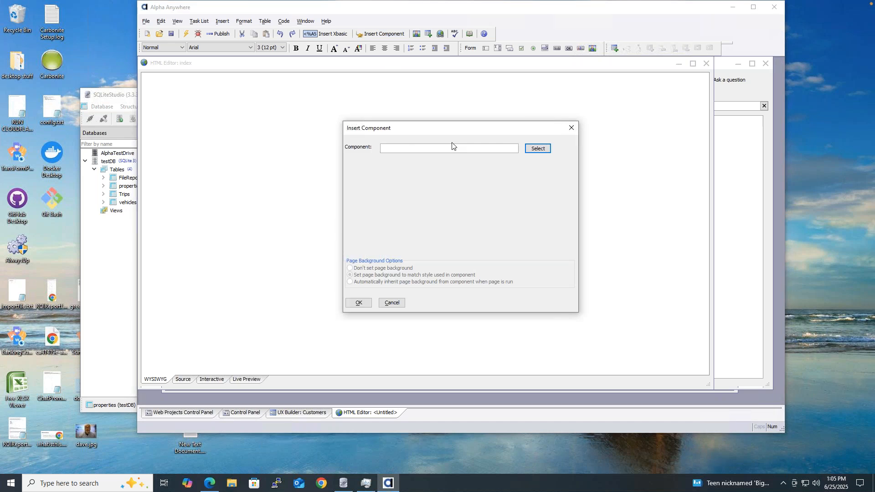
pyautogui.click(545, 149)
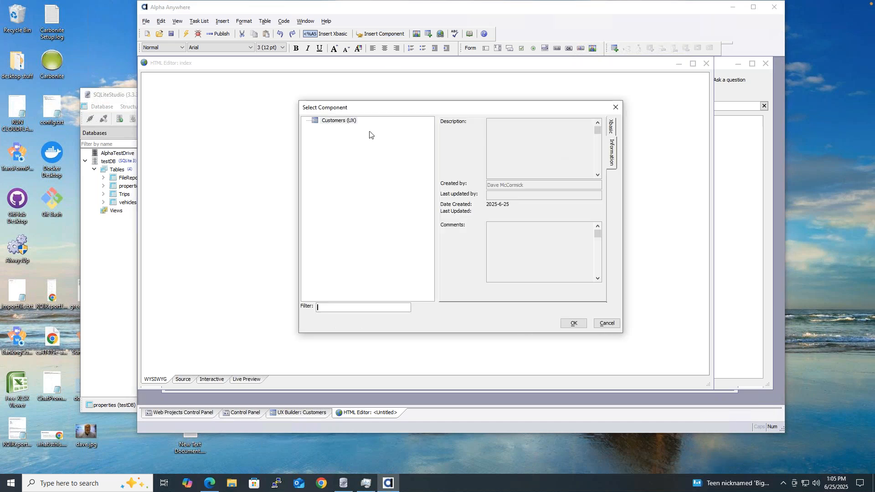
pyautogui.click(574, 324)
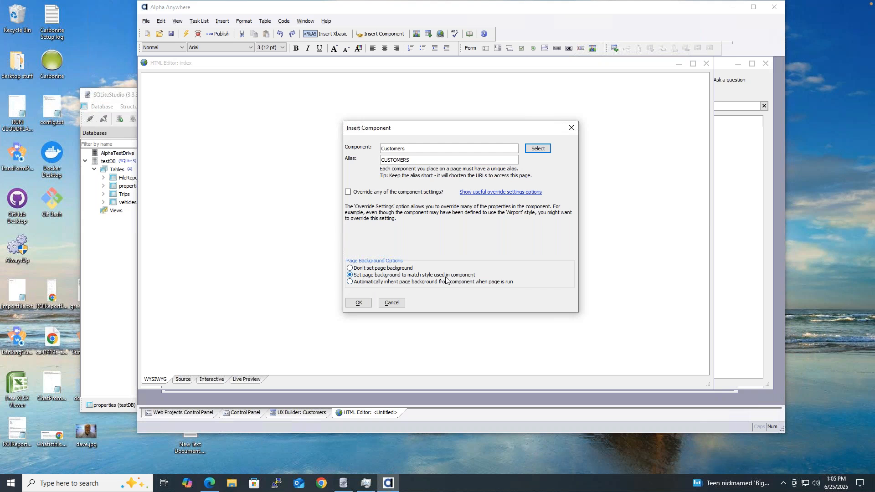
pyautogui.click(360, 303)
pyautogui.click(171, 34)
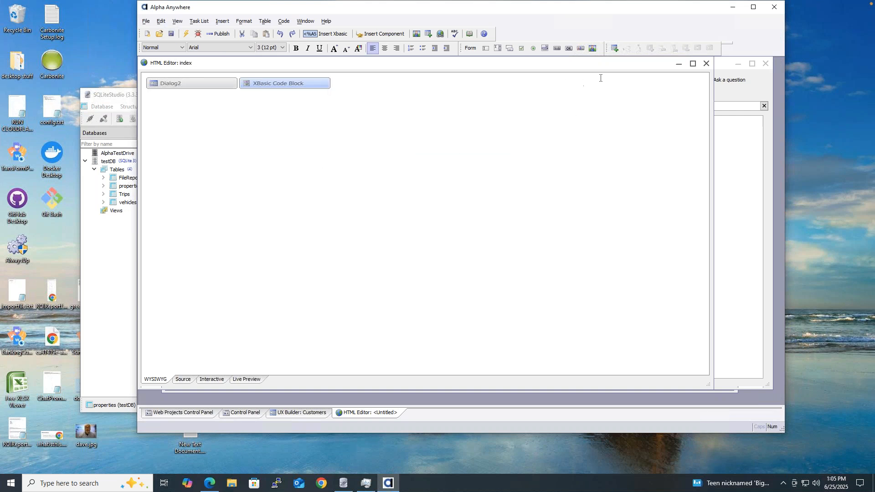
pyautogui.click(706, 63)
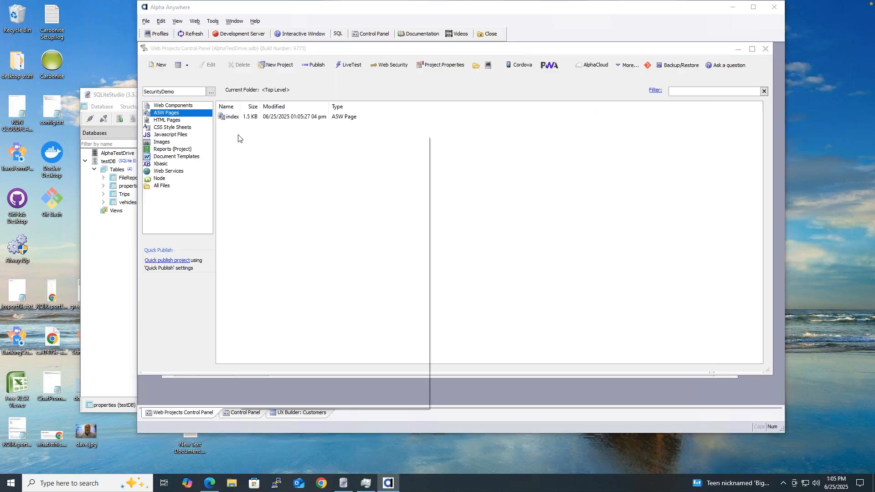
# Step: Create a new A5W page containing the text 'This is the admin page'
pyautogui.rightClick(239, 138)
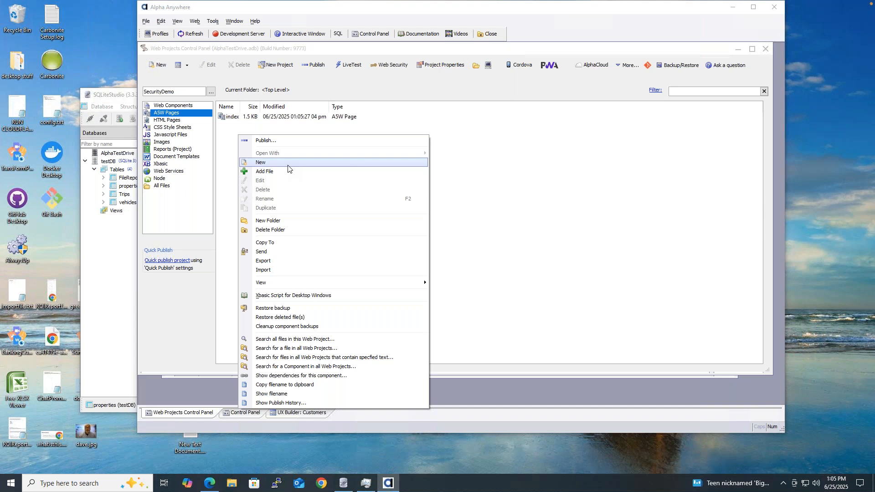
pyautogui.click(288, 163)
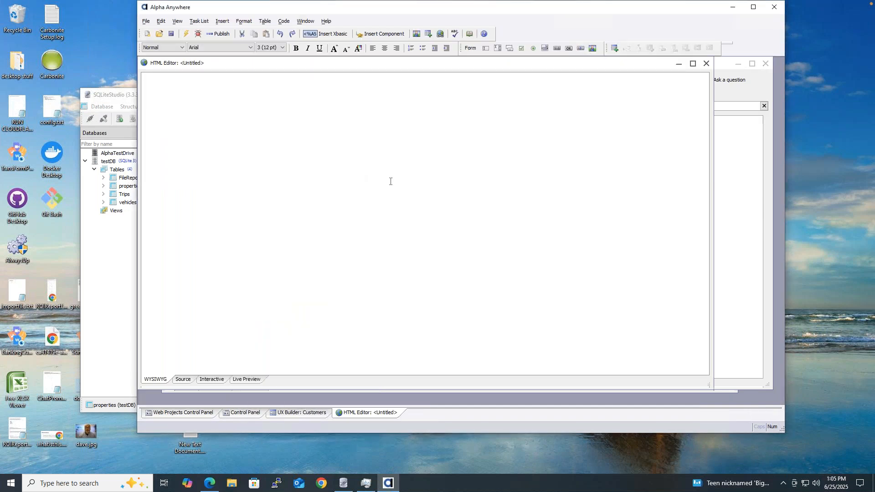
pyautogui.click(183, 379)
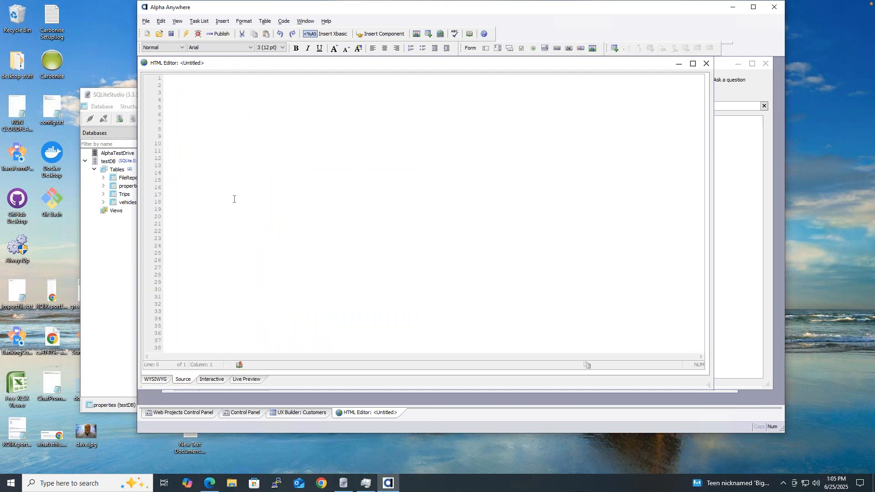
pyautogui.click(155, 380)
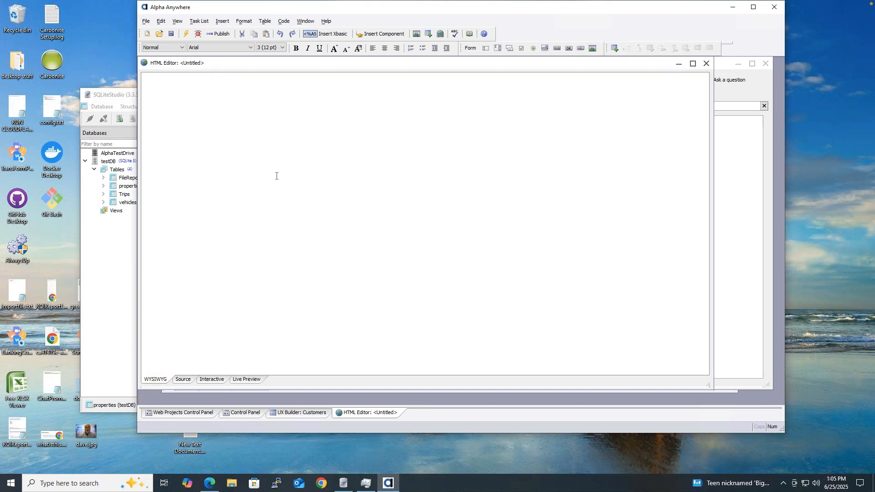
pyautogui.write('Thi s is the admin page')
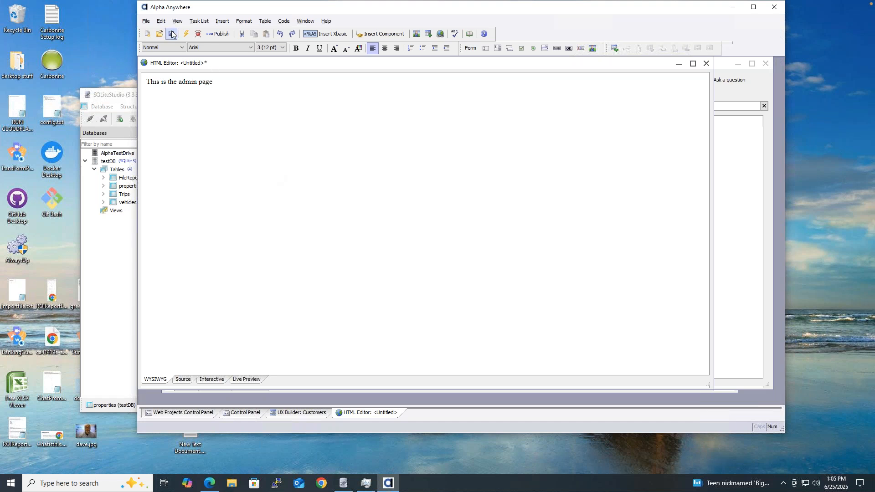
# Step: Save the page as admin and close the page editor
pyautogui.hotkey('ctrl', 's')
pyautogui.write('ad')
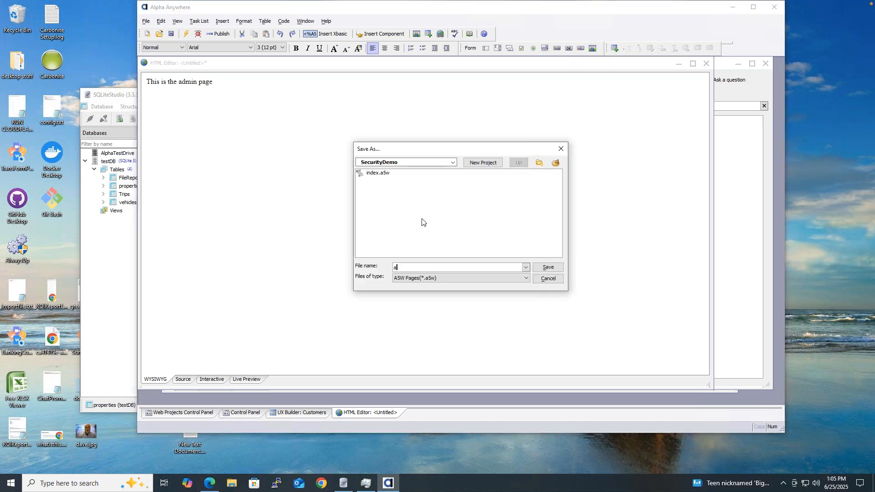
pyautogui.press('Return')
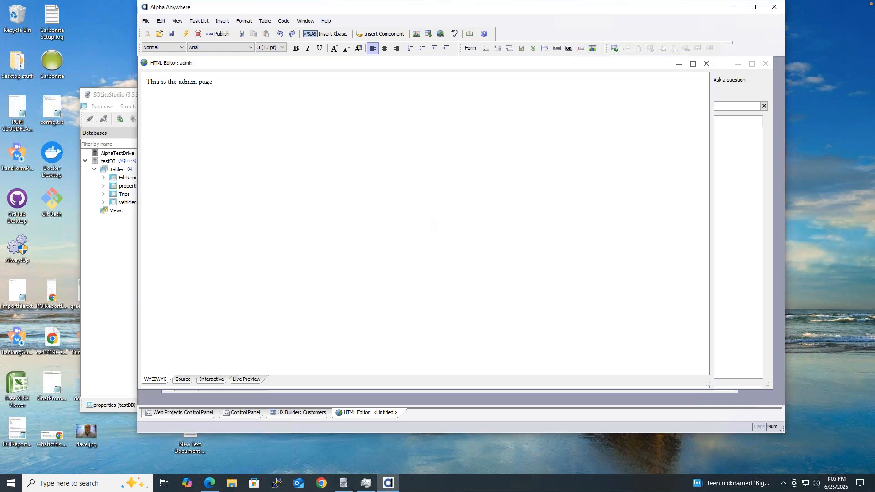
pyautogui.click(706, 63)
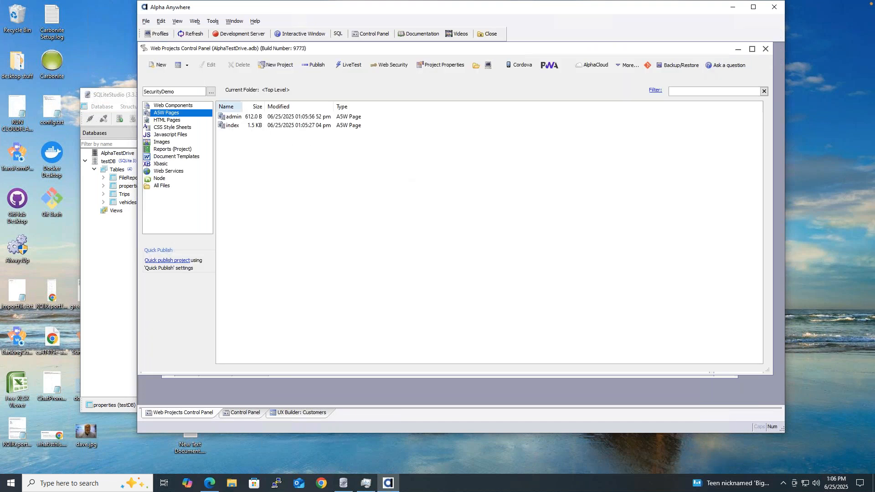
# Step: Live-test the index page on the development server, continuing with the running server
pyautogui.click(237, 127)
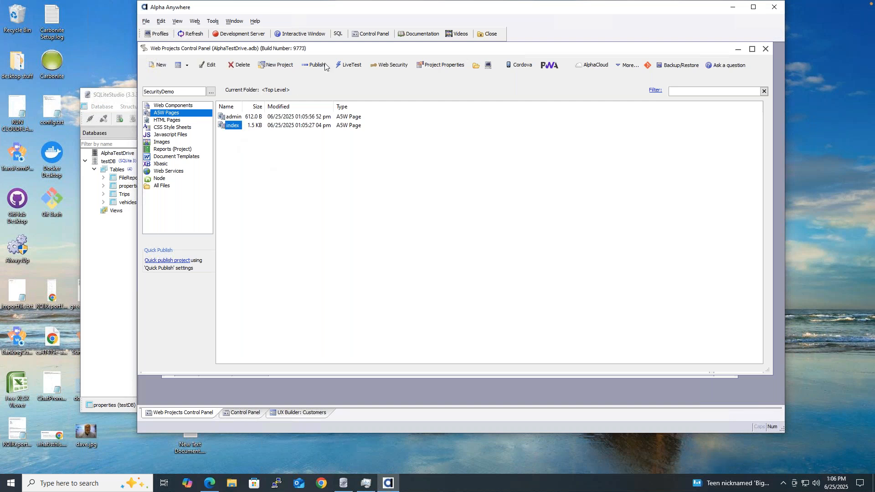
pyautogui.click(351, 64)
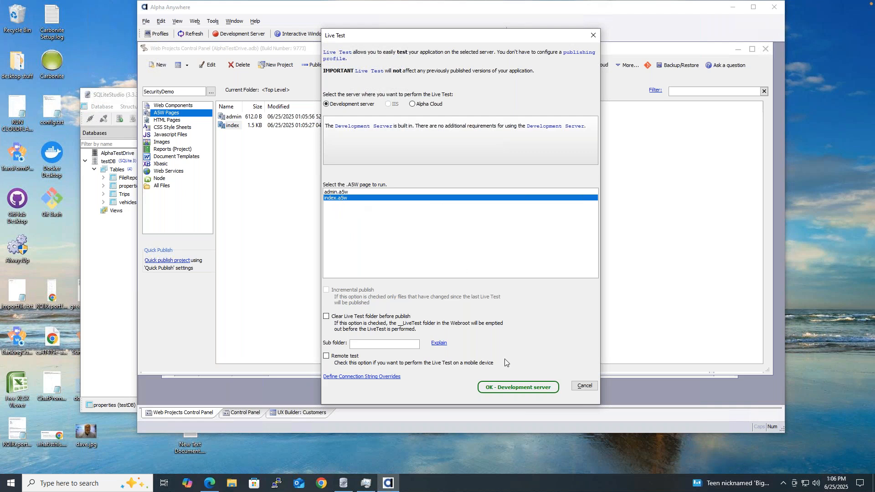
pyautogui.press('Return')
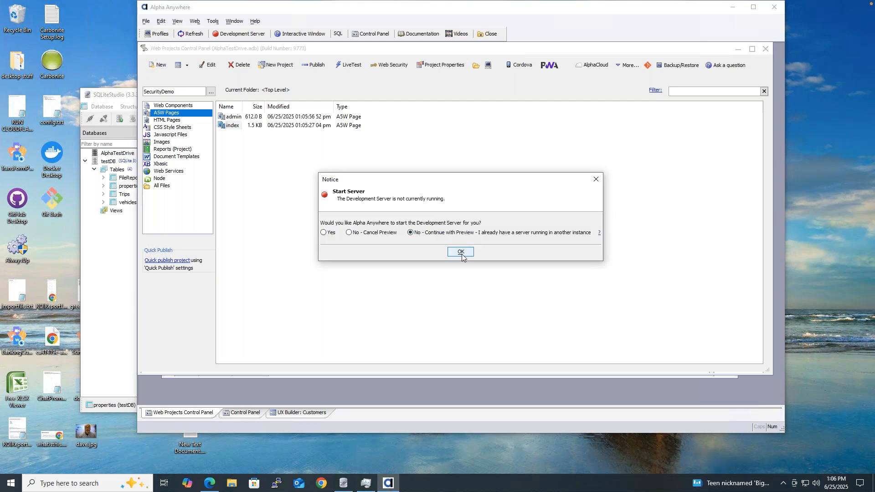
pyautogui.click(461, 252)
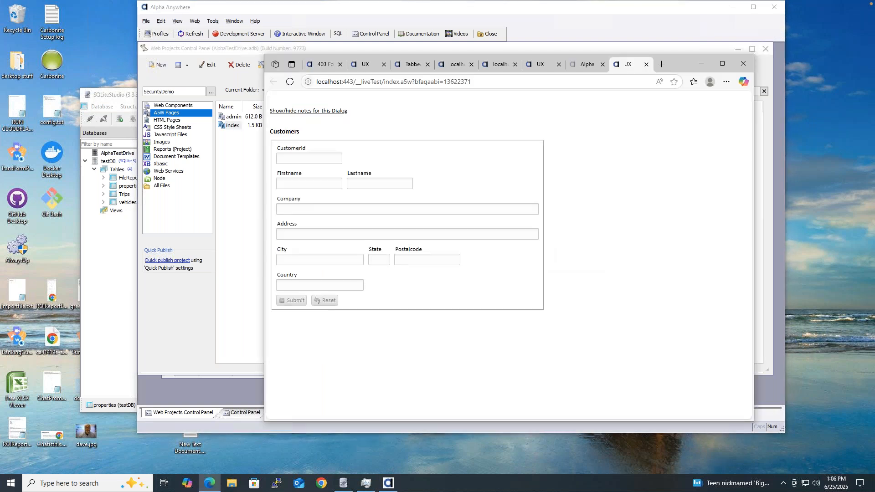
# Step: Check the Customers dialog notes, close the test browser, and list the web components
pyautogui.click(344, 111)
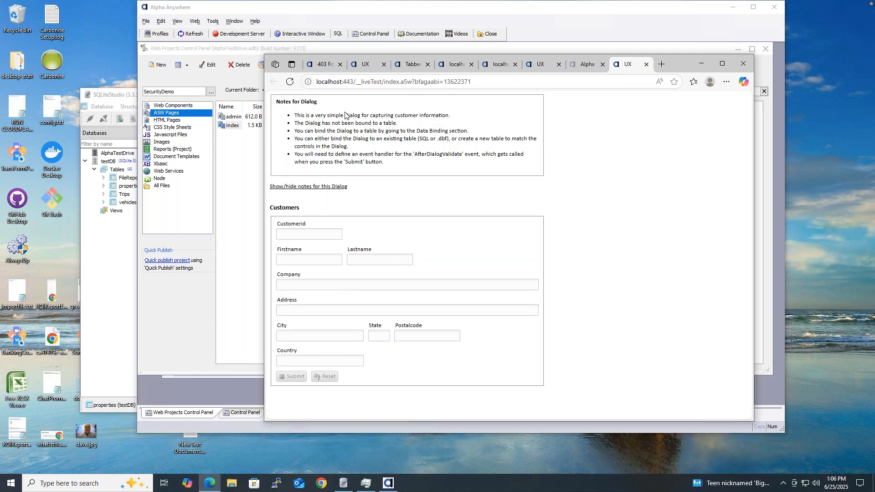
pyautogui.click(319, 186)
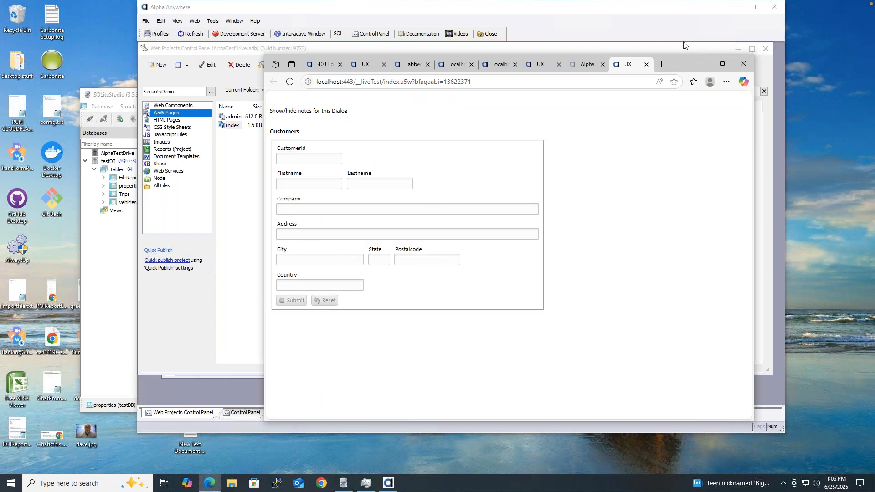
pyautogui.moveTo(583, 55); pyautogui.dragTo(473, 53)
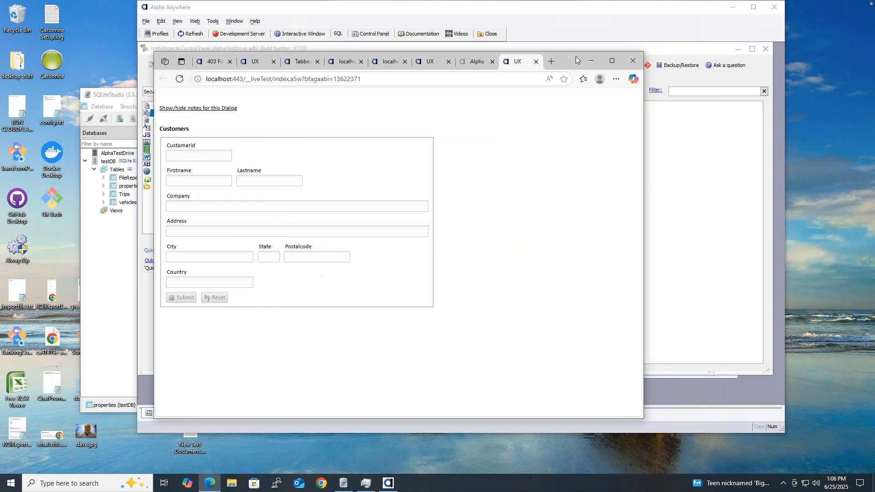
pyautogui.click(639, 61)
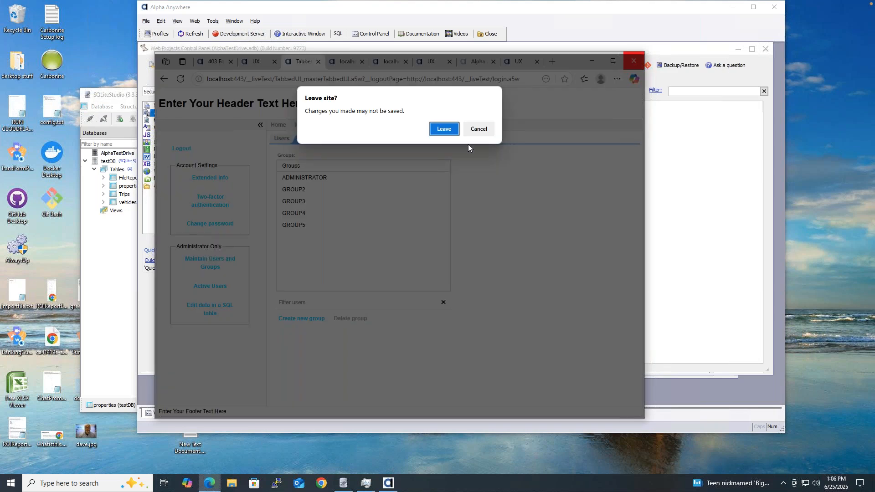
pyautogui.click(440, 129)
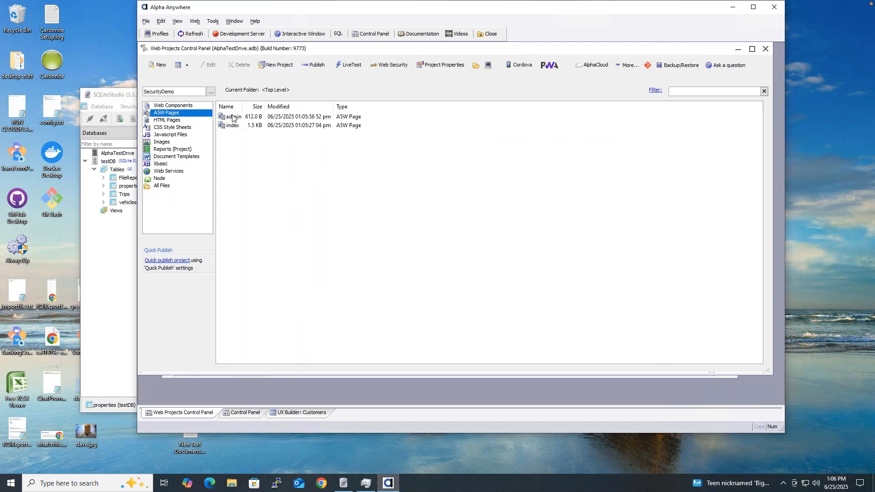
pyautogui.click(185, 107)
# Step: Insert a Hyperlink control into Customers right after the notes Container End
pyautogui.doubleClick(230, 118)
pyautogui.click(185, 72)
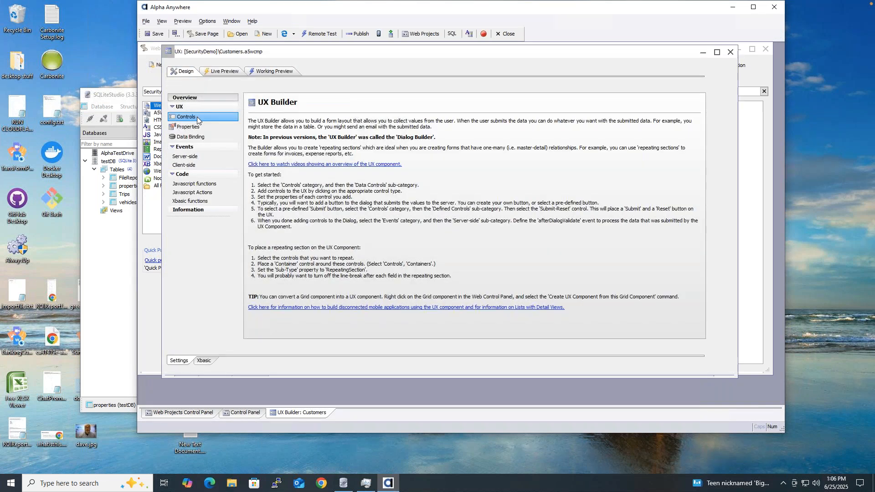
pyautogui.click(197, 119)
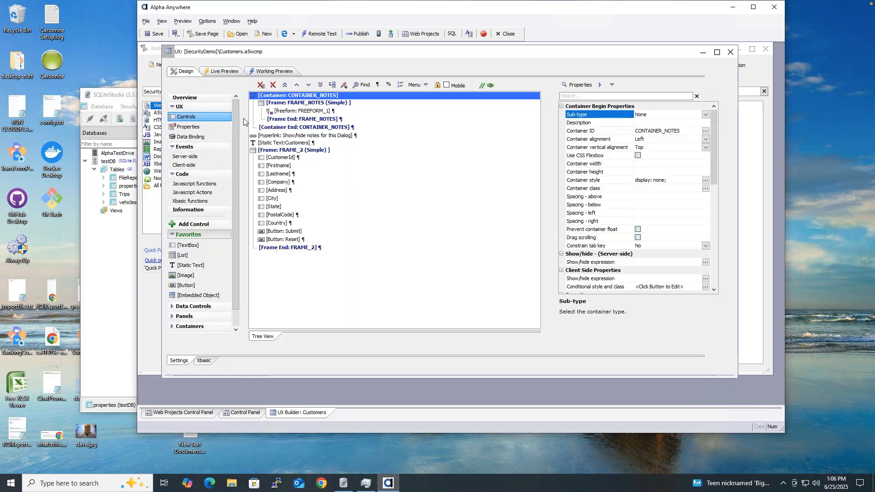
pyautogui.click(304, 129)
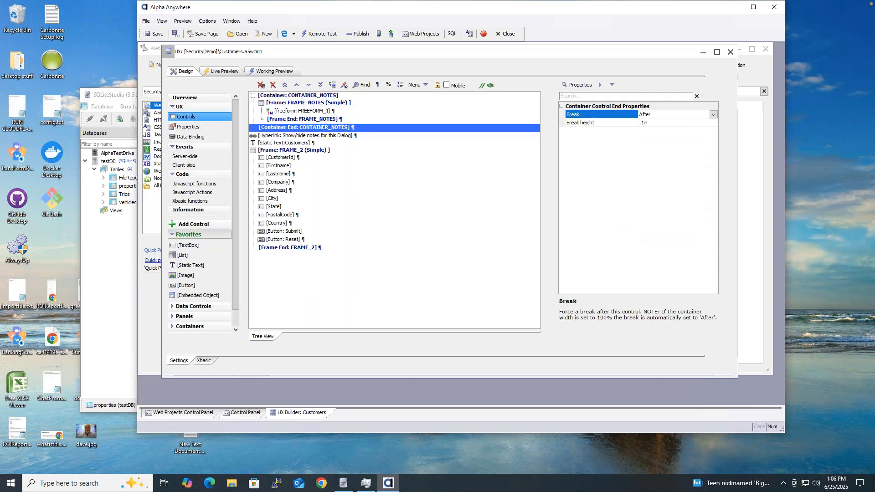
pyautogui.click(196, 224)
pyautogui.write('link')
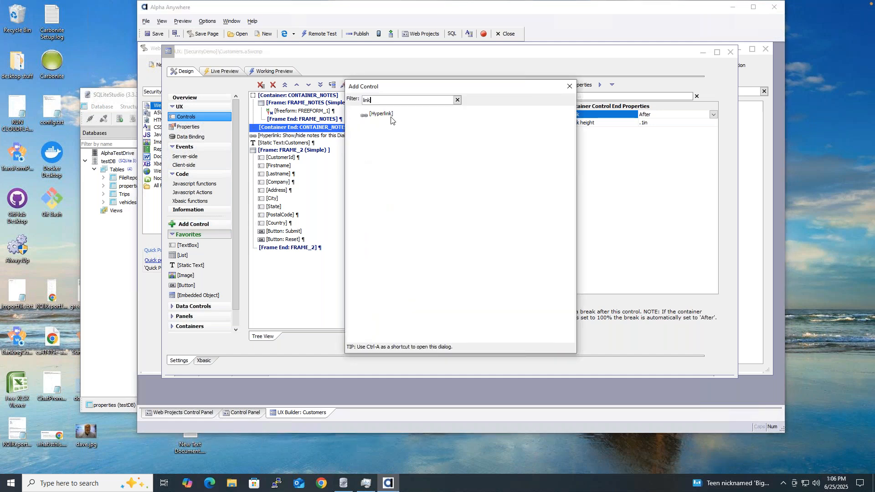
pyautogui.doubleClick(392, 116)
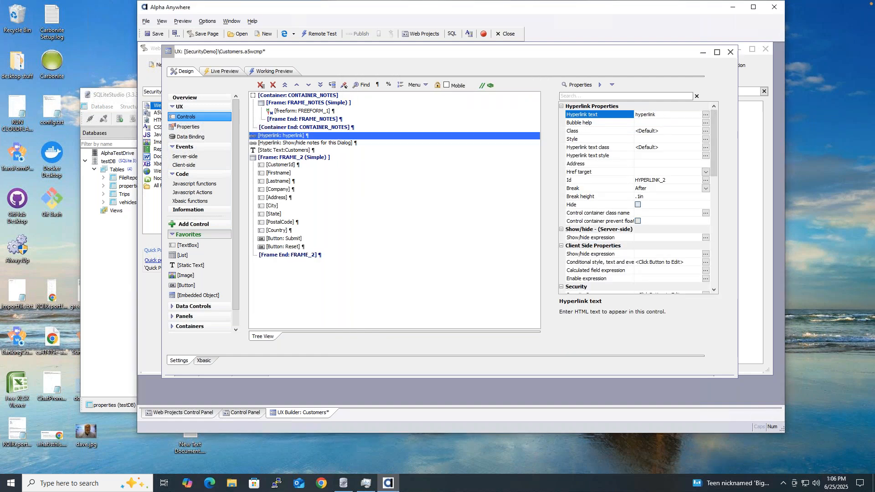
# Step: Set the hyperlink's display text to Admin
pyautogui.click(705, 115)
pyautogui.hotkey('ctrl', 'a')
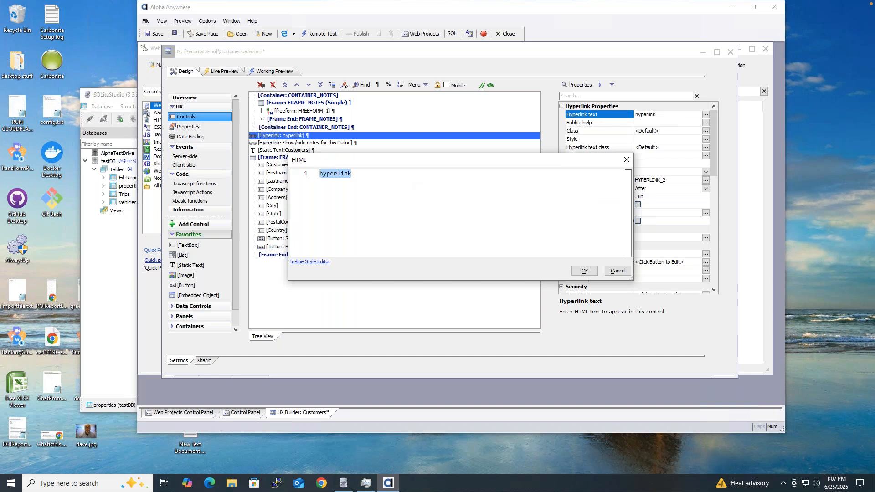
pyautogui.write('Admin')
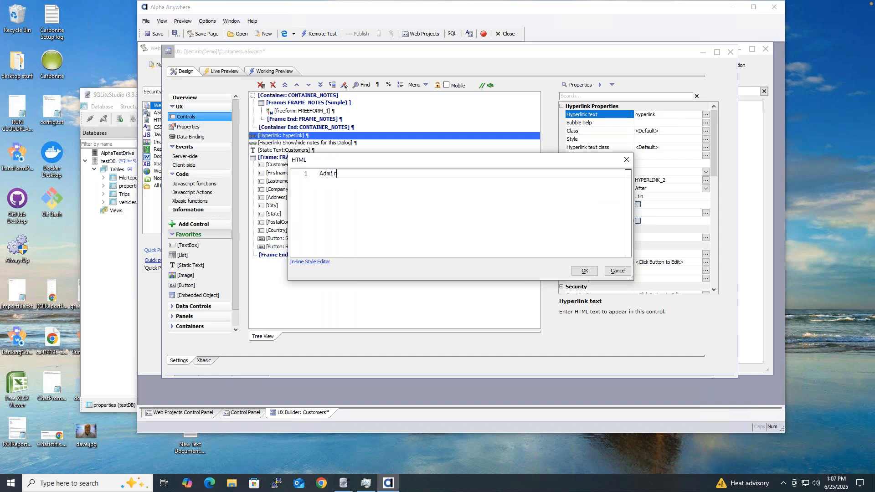
pyautogui.click(581, 271)
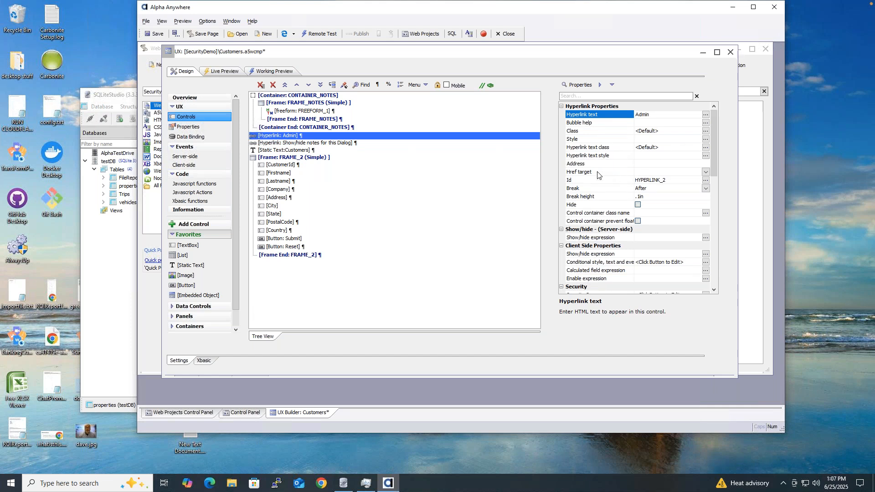
pyautogui.click(664, 173)
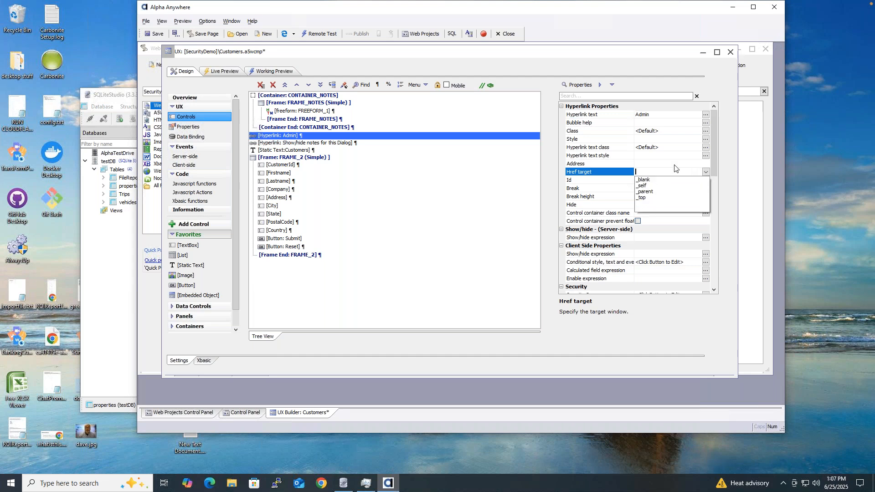
# Step: Review the hyperlink's properties, leaving the target unset and keeping id HYPERLINK_2
pyautogui.click(608, 173)
pyautogui.click(602, 180)
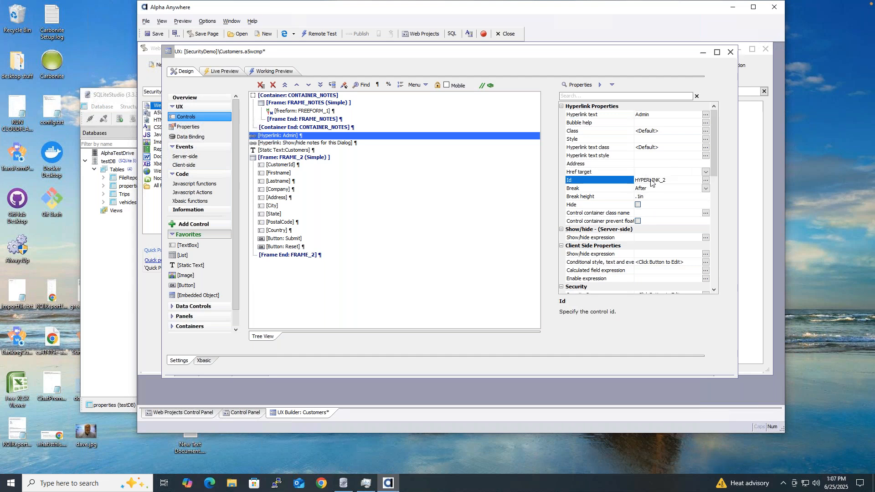
pyautogui.click(705, 180)
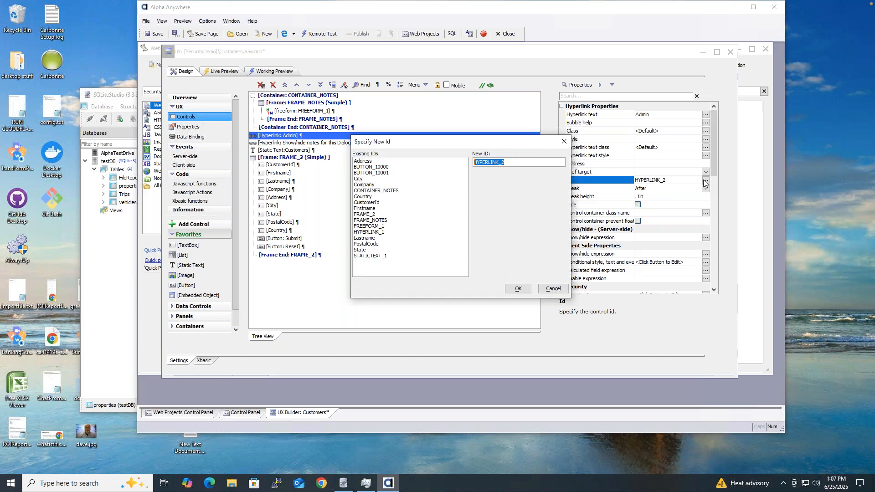
pyautogui.click(553, 288)
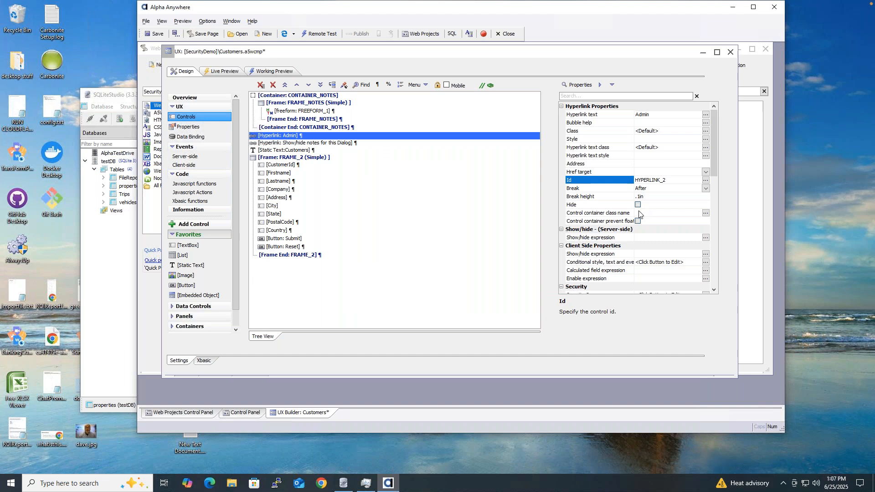
pyautogui.click(582, 157)
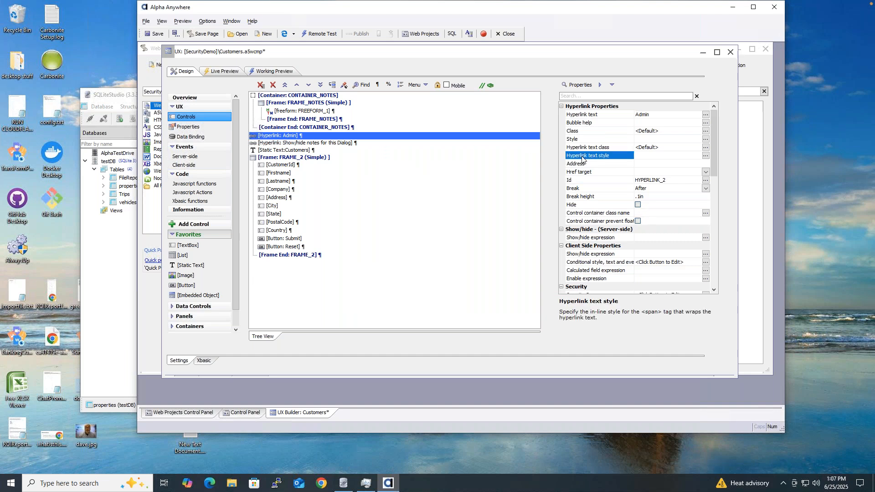
pyautogui.click(617, 116)
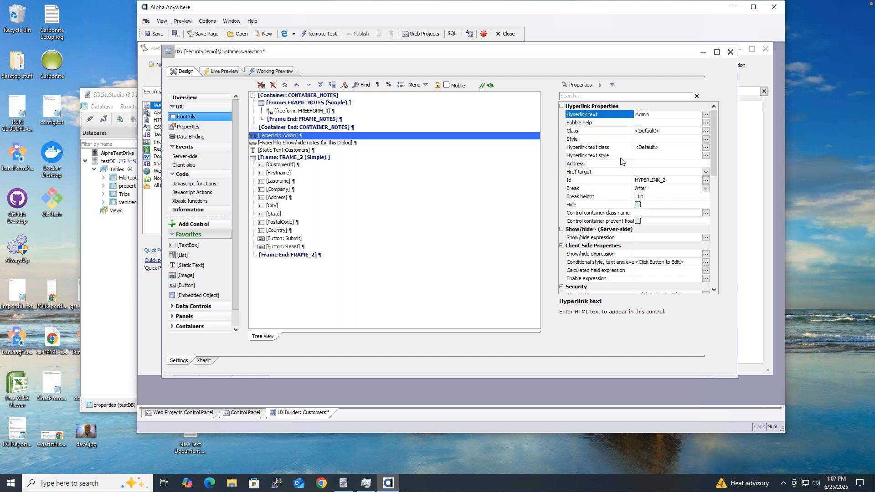
# Step: Set the link address to admin.a5w, save Customers, and close the UX Builder
pyautogui.click(597, 165)
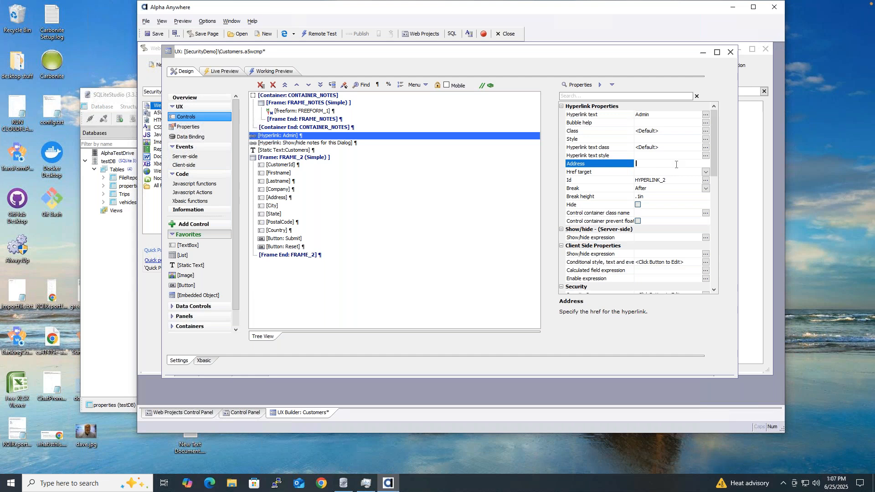
pyautogui.write('admin.a5w')
pyautogui.press('Return')
pyautogui.click(149, 35)
pyautogui.moveTo(596, 57); pyautogui.dragTo(566, 62)
pyautogui.click(691, 59)
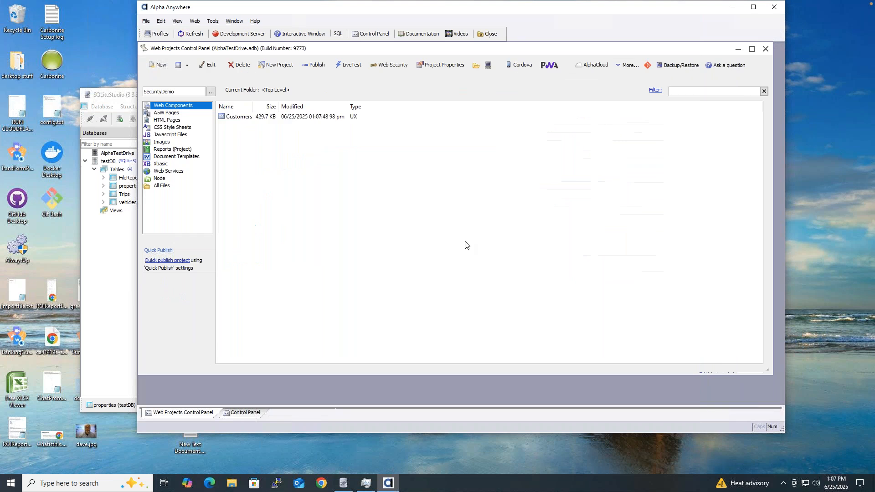
# Step: Live-test index on the development server, follow Admin to the admin page, return, and close the browser
pyautogui.click(181, 113)
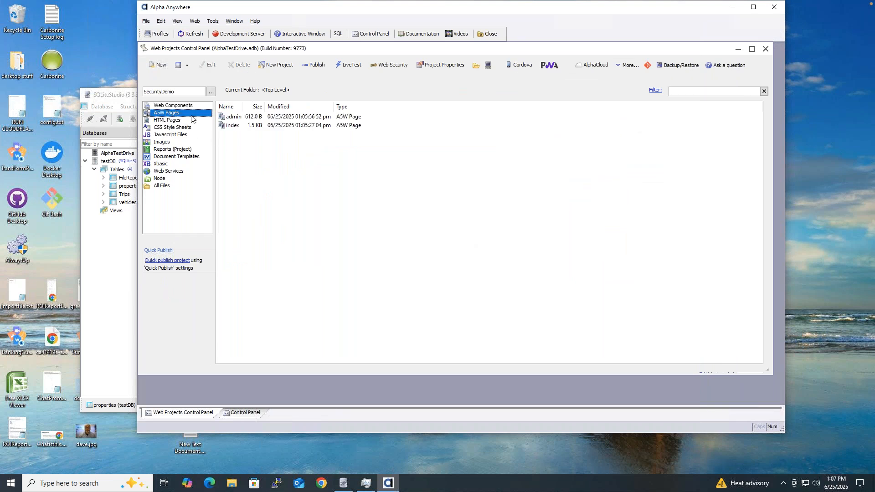
pyautogui.click(232, 126)
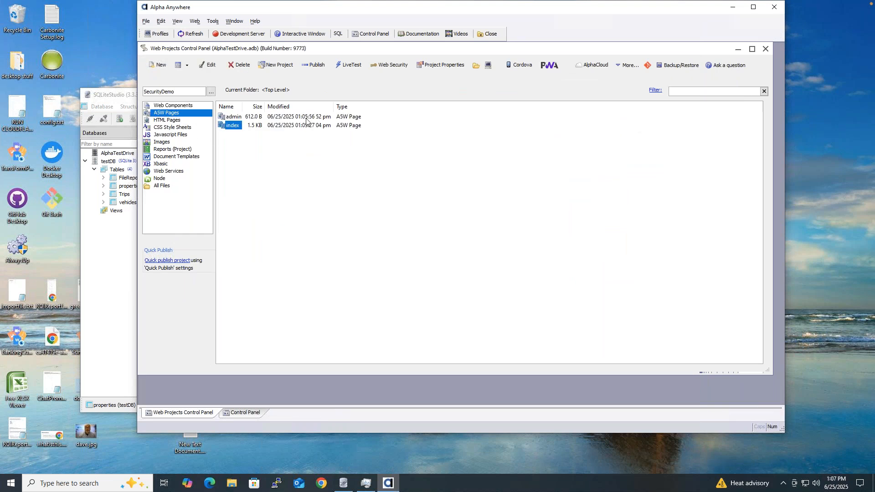
pyautogui.click(346, 65)
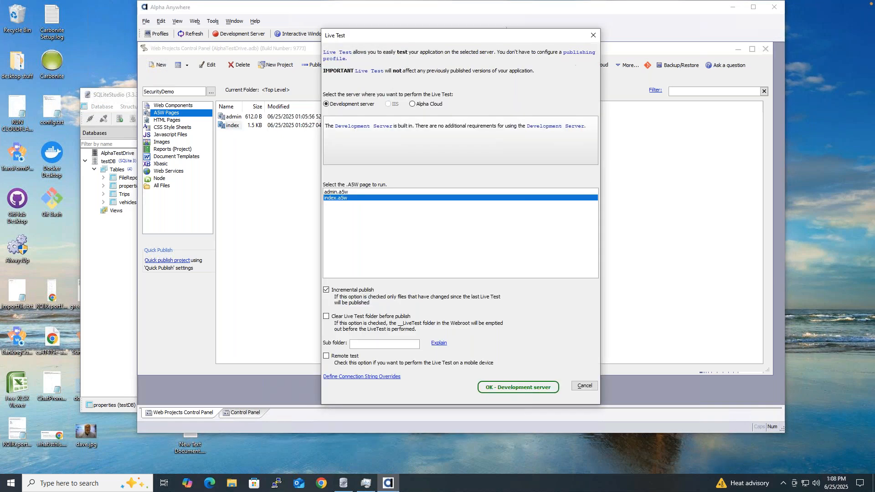
pyautogui.click(518, 388)
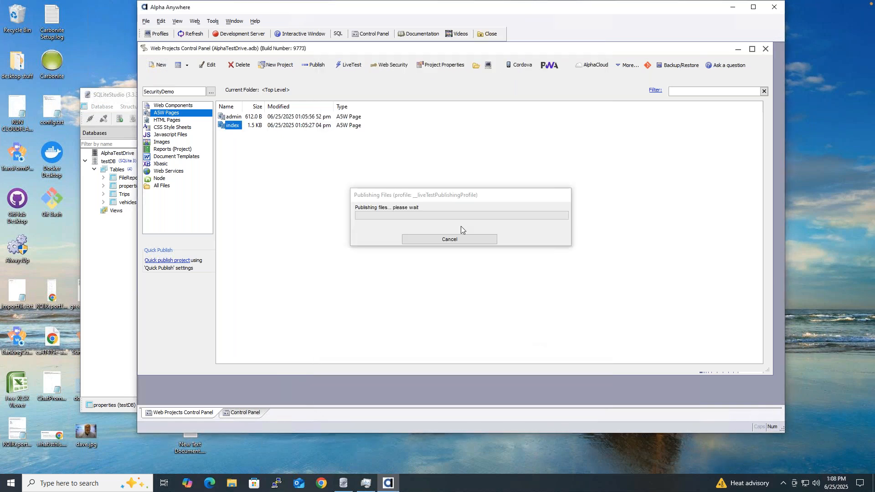
pyautogui.click(464, 254)
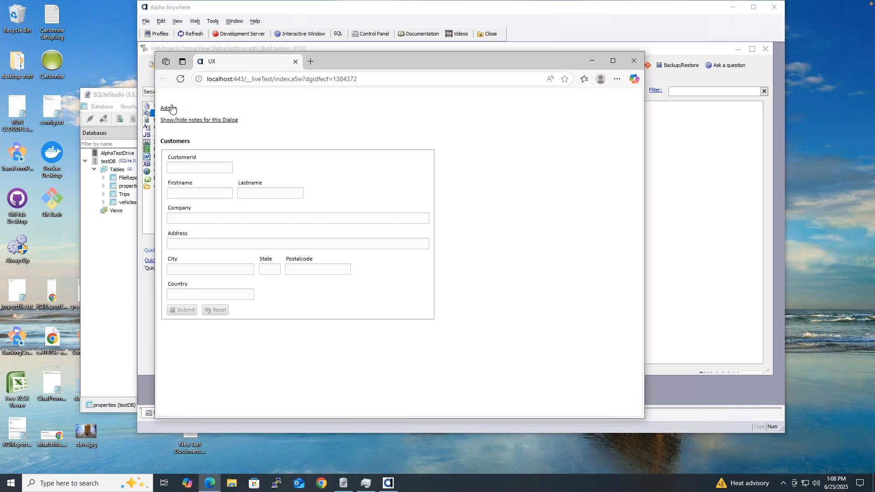
pyautogui.click(171, 110)
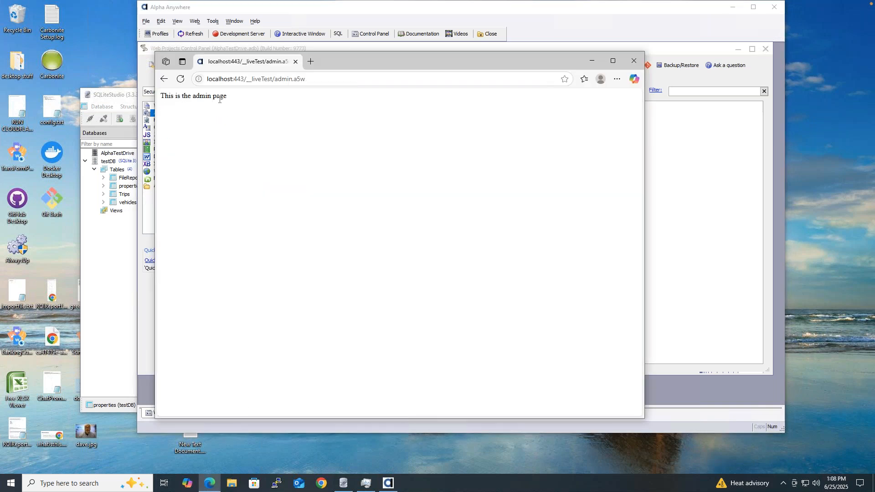
pyautogui.click(164, 79)
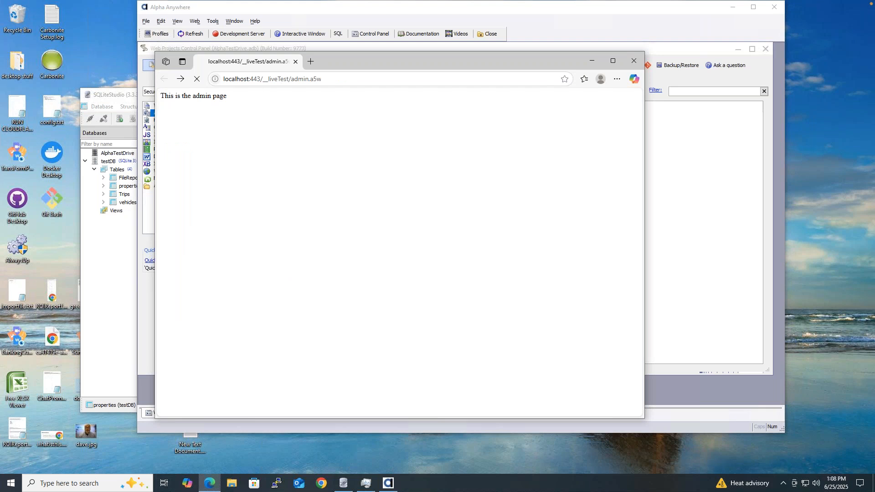
pyautogui.click(636, 62)
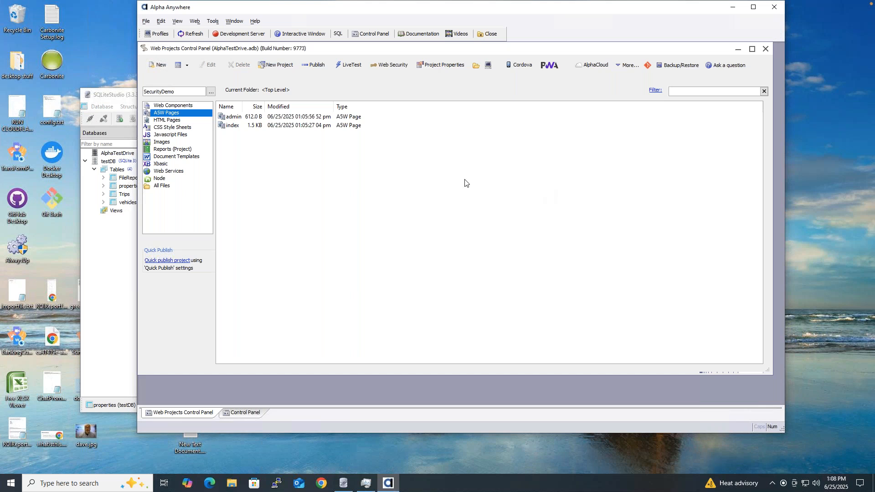
# Step: Launch the Web Security Framework Quick Setup Genie from the Web Security toolbar options
pyautogui.click(385, 67)
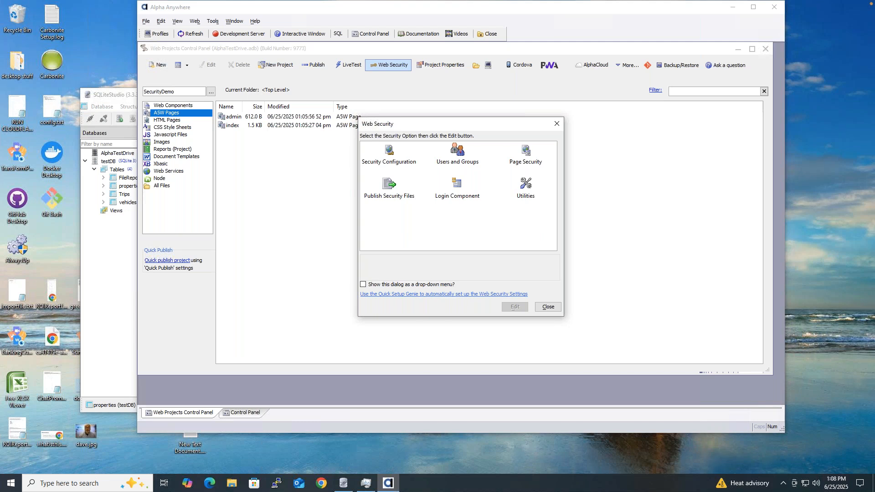
pyautogui.click(425, 295)
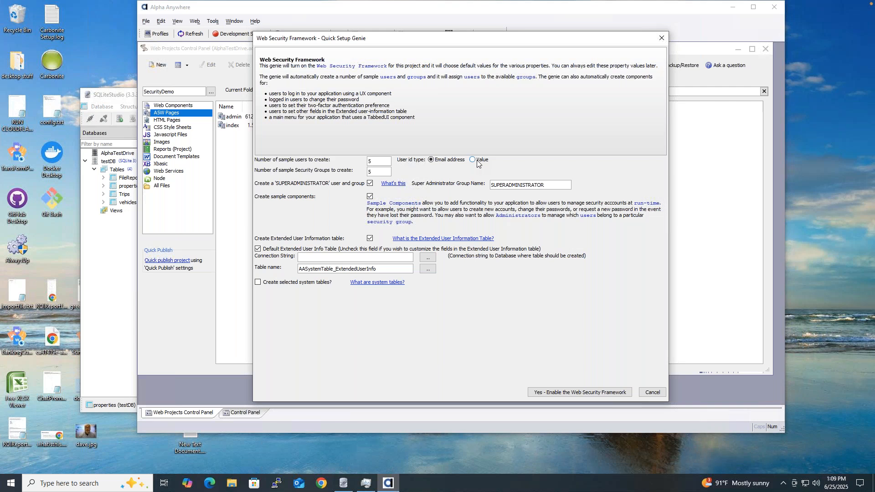
# Step: Change the number of sample security groups to 3, keeping 5 sample users
pyautogui.click(385, 170)
pyautogui.doubleClick(375, 171)
pyautogui.write('3')
pyautogui.click(378, 161)
pyautogui.click(379, 171)
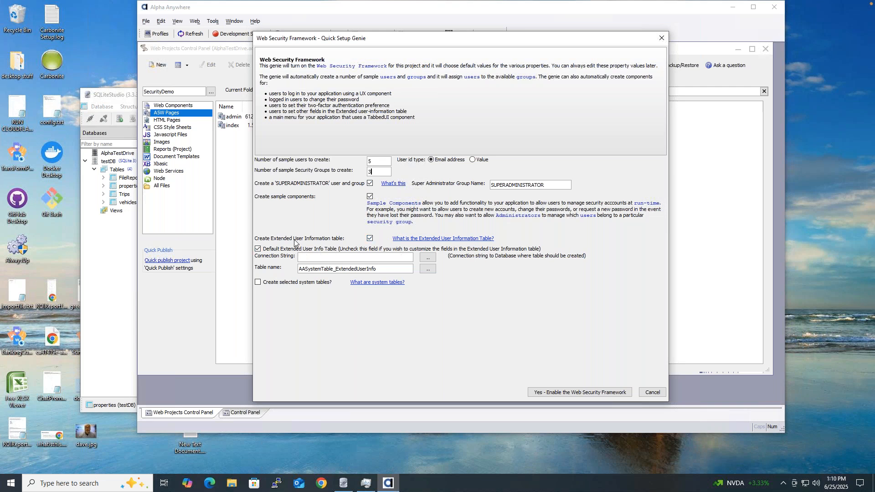
# Step: Connect the extended user information table to TestConn and turn on system table creation
pyautogui.click(427, 258)
pyautogui.click(290, 163)
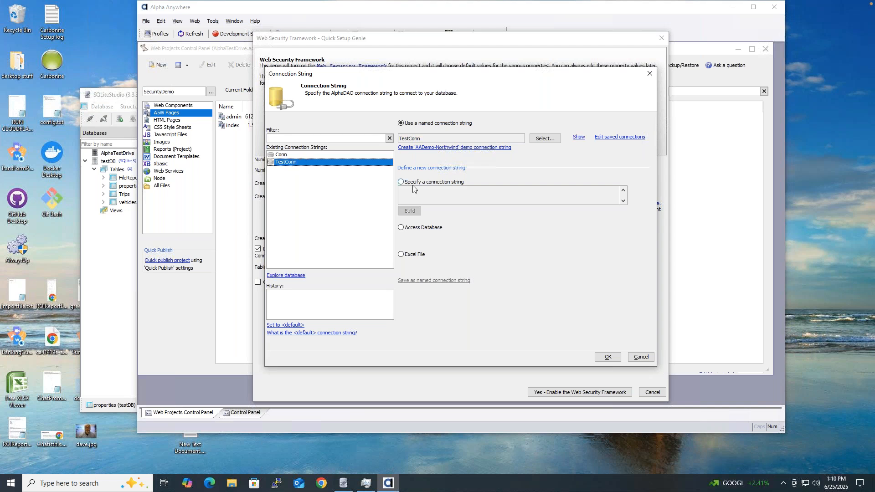
pyautogui.click(608, 358)
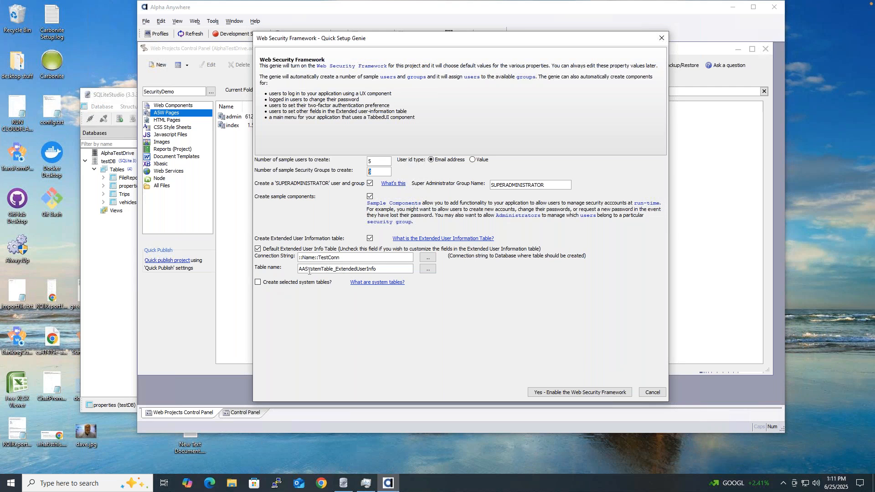
pyautogui.click(258, 283)
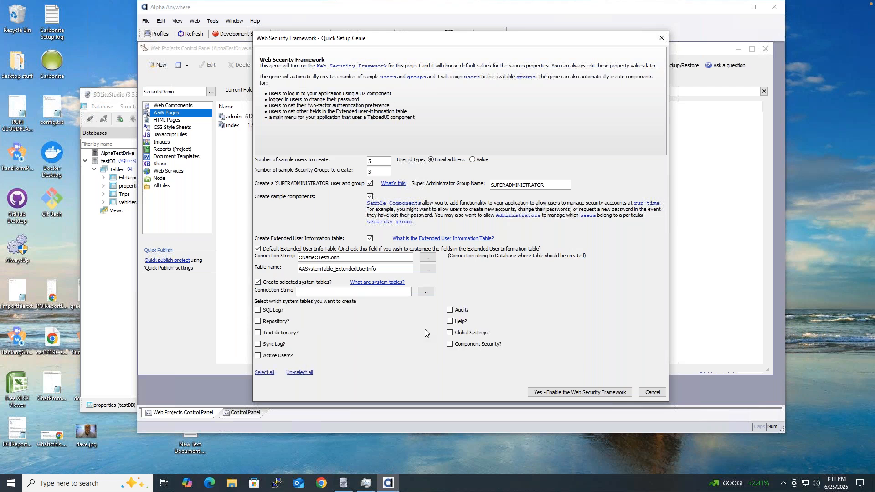
# Step: Select the SQL Log, Active Users and Audit system tables for creation
pyautogui.click(258, 311)
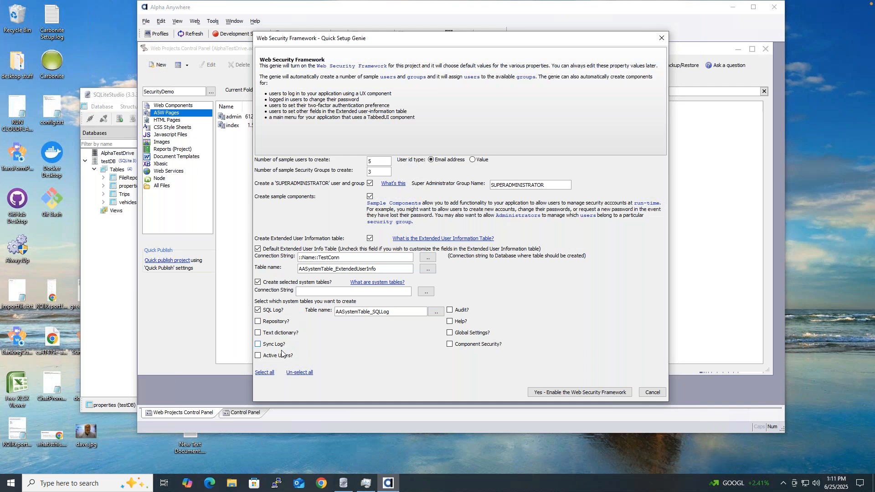
pyautogui.click(258, 356)
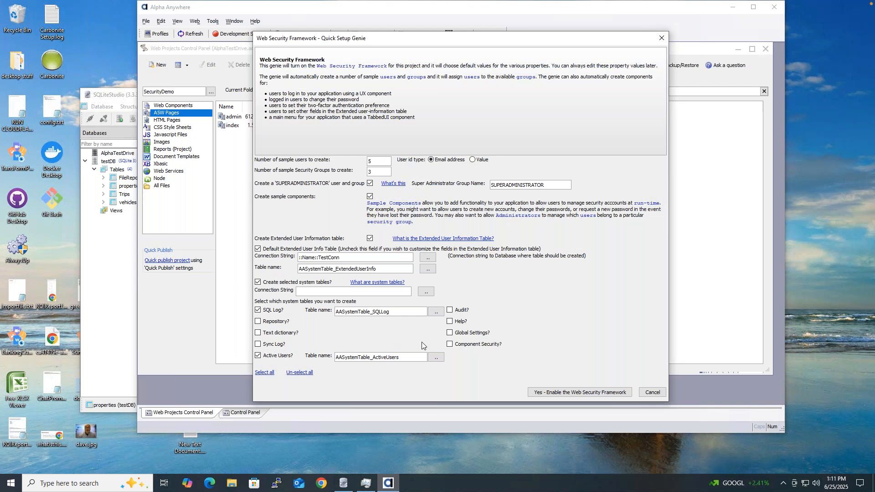
pyautogui.click(450, 310)
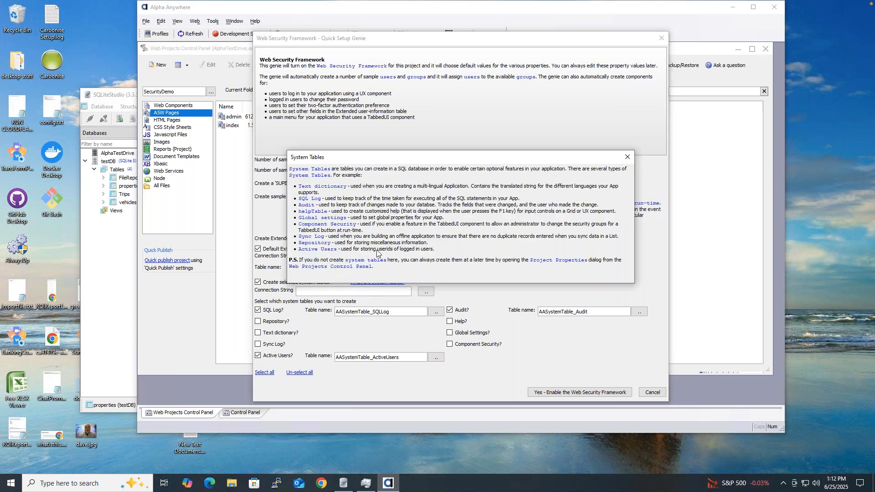
# Step: Close the System Tables explanation dialog
pyautogui.click(628, 157)
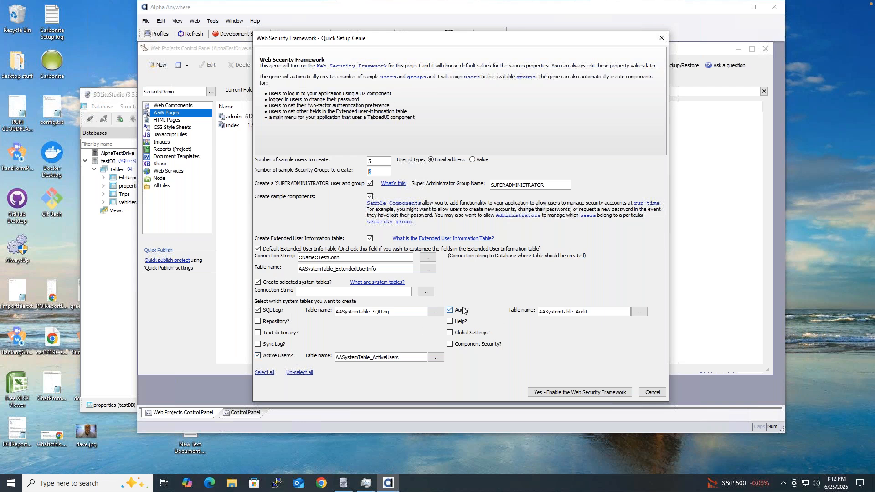
# Step: Attempt to enable the Web Security Framework, which reports a missing system-table connection string
pyautogui.click(578, 393)
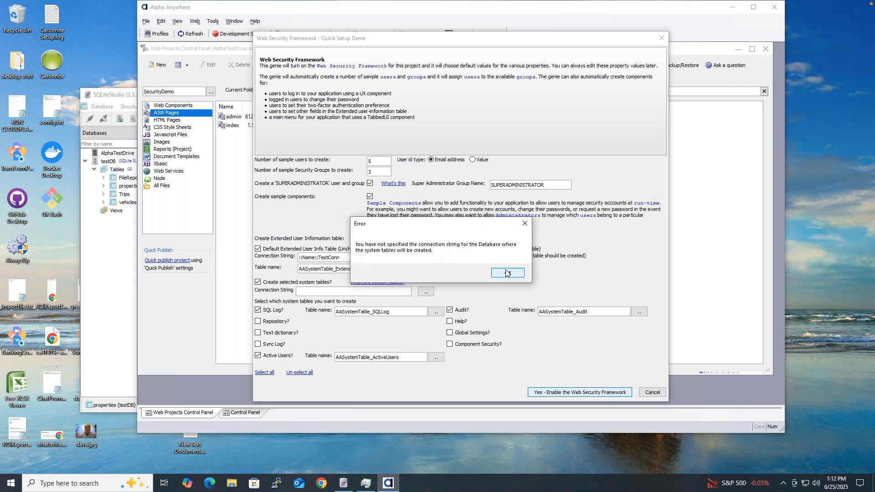
# Step: Dismiss the connection error and bring up the Connection String dialog for the system tables
pyautogui.click(506, 272)
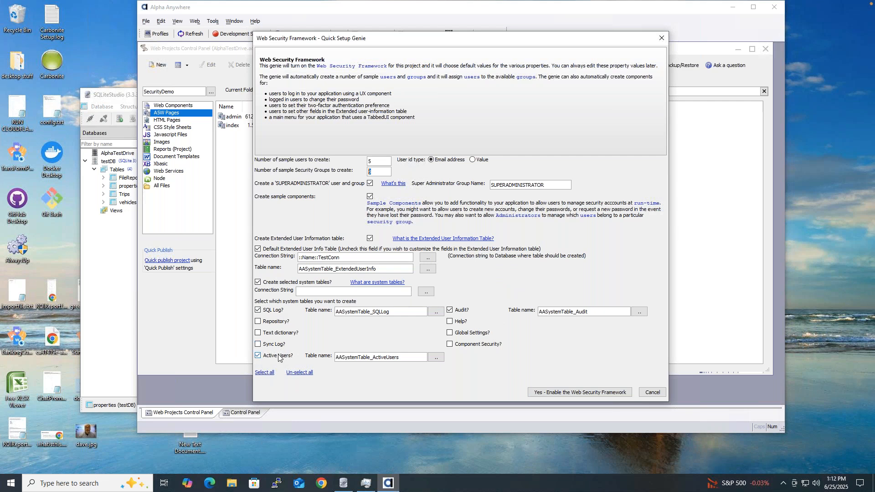
pyautogui.click(430, 294)
# Step: Set the system tables connection to TestConn, then enable web security, overwriting existing settings
pyautogui.click(298, 162)
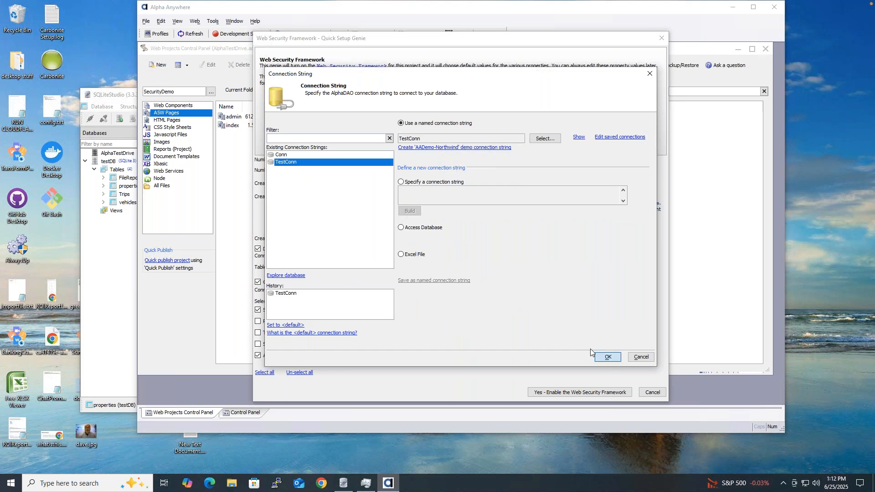
pyautogui.click(601, 356)
pyautogui.click(579, 392)
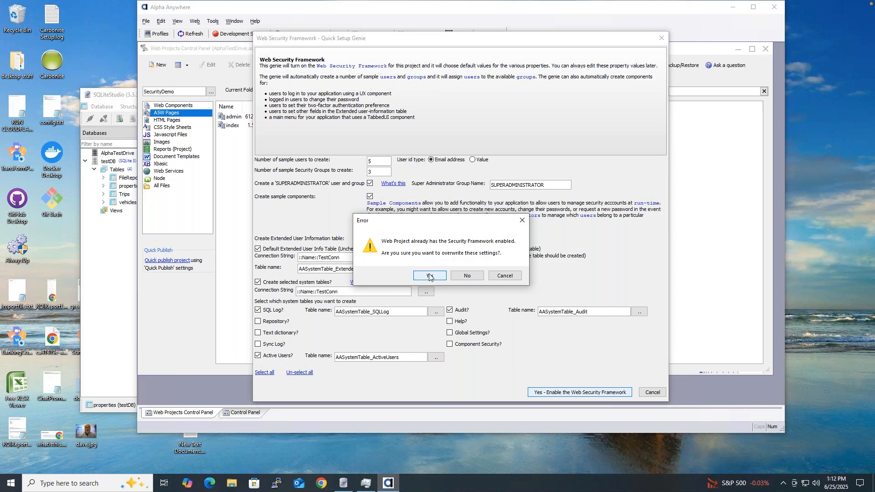
pyautogui.click(430, 276)
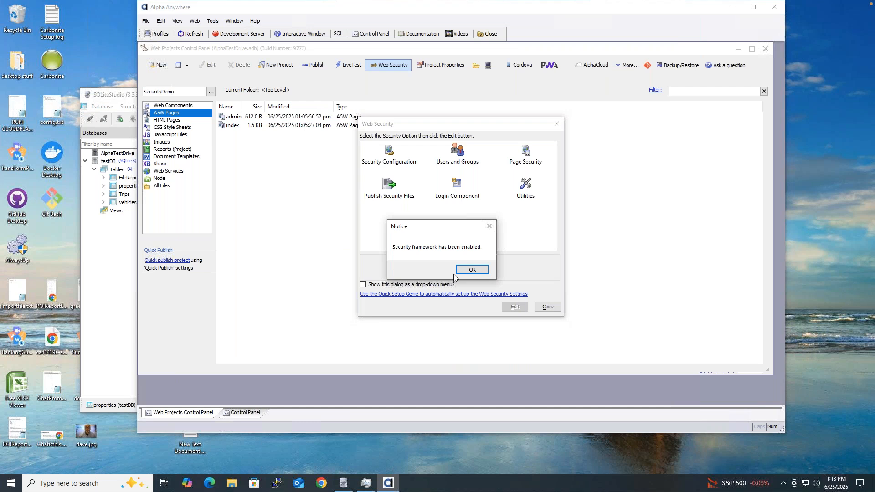
pyautogui.click(469, 269)
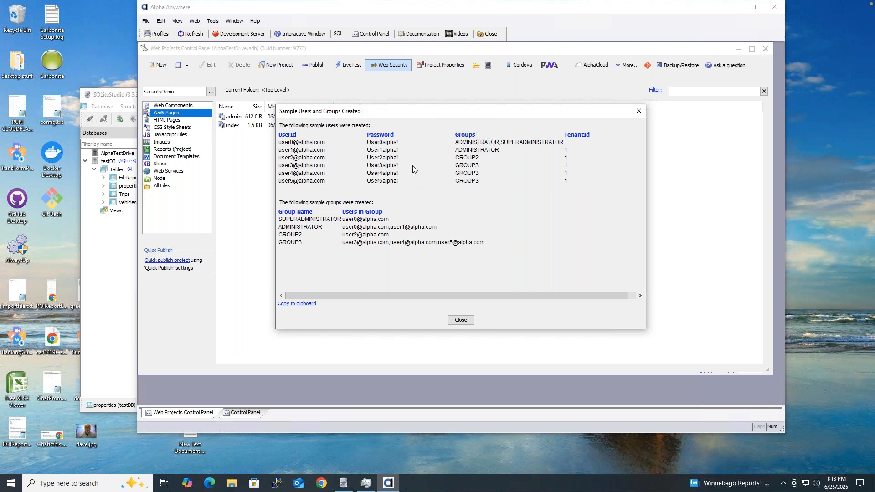
# Step: Close the sample users list and choose the 'Image behind Login prompts' login component style
pyautogui.click(460, 320)
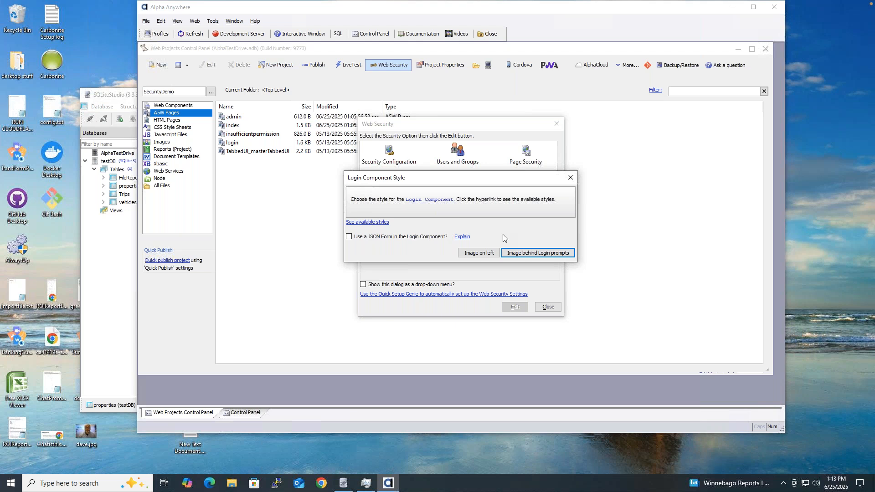
pyautogui.click(480, 254)
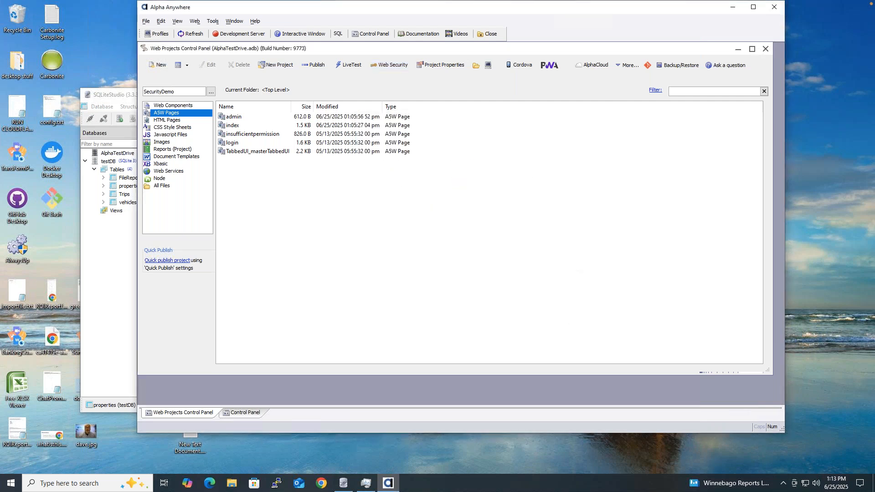
# Step: Review the index, admin, insufficientpermission, login and TabbedUI_masterTabbedUI pages, then list web components
pyautogui.click(233, 127)
pyautogui.click(234, 117)
pyautogui.click(233, 135)
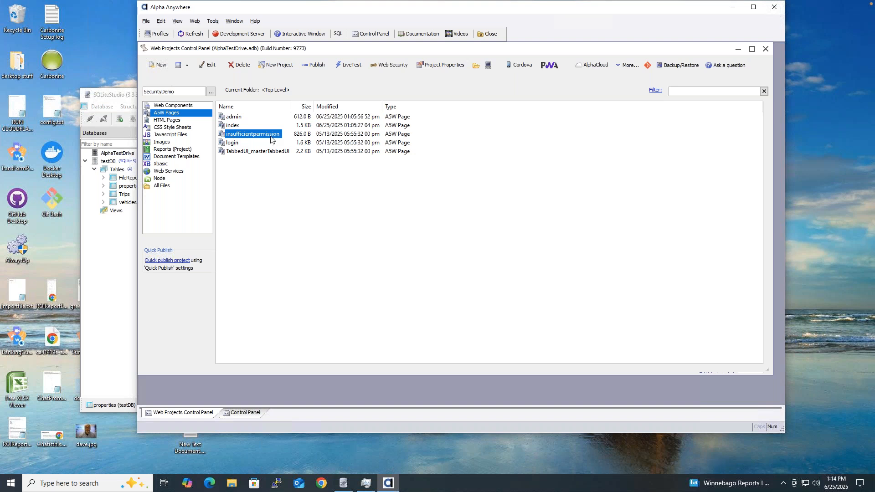
pyautogui.click(264, 145)
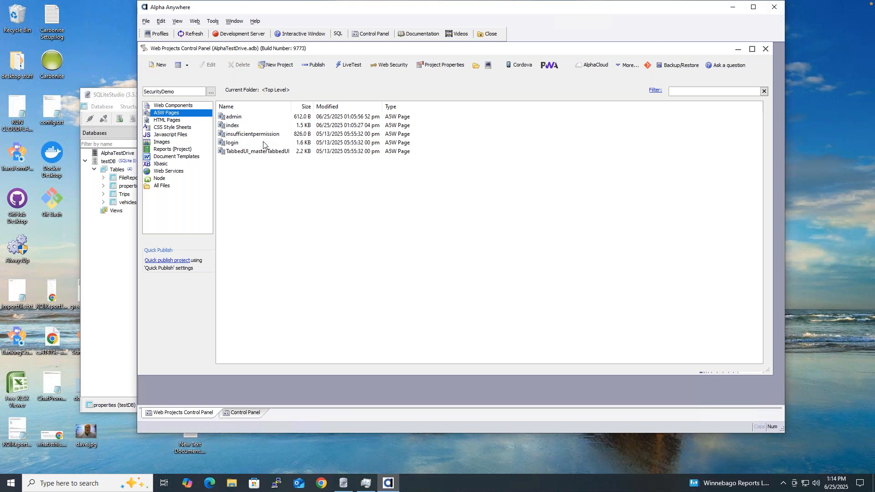
pyautogui.click(236, 145)
pyautogui.click(235, 154)
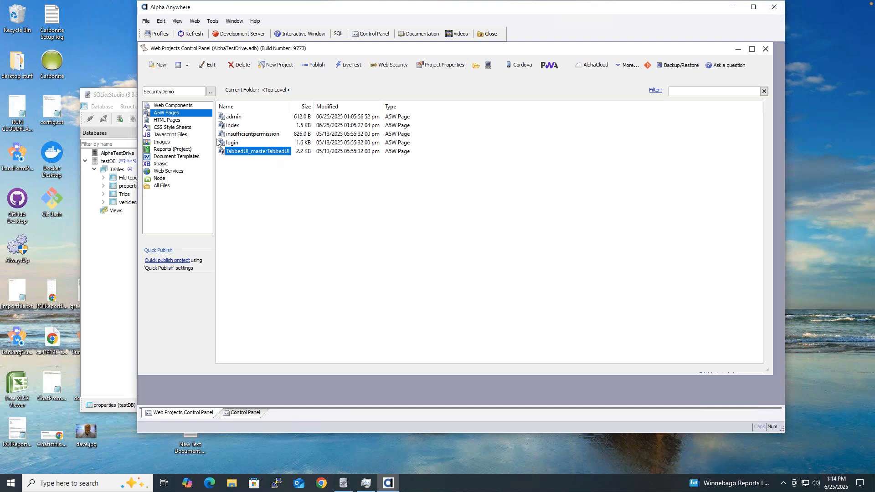
pyautogui.click(187, 107)
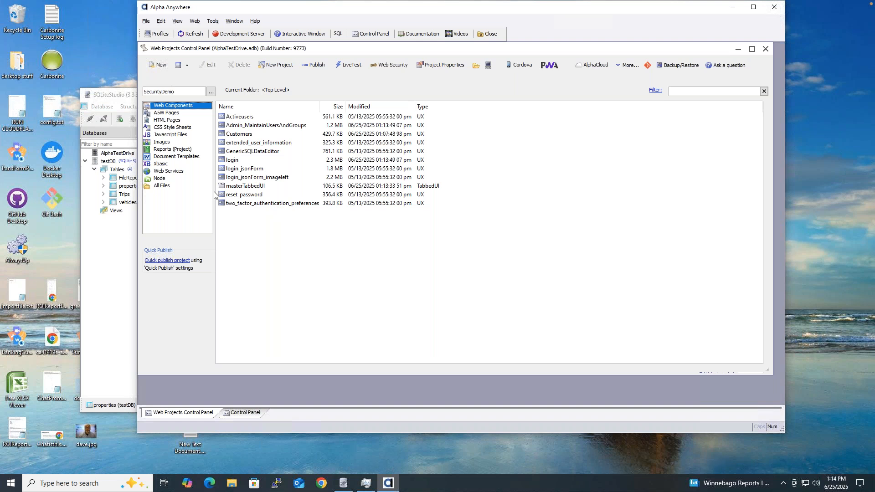
# Step: In SQLiteStudio, select testDB and expand its Tables group
pyautogui.click(102, 259)
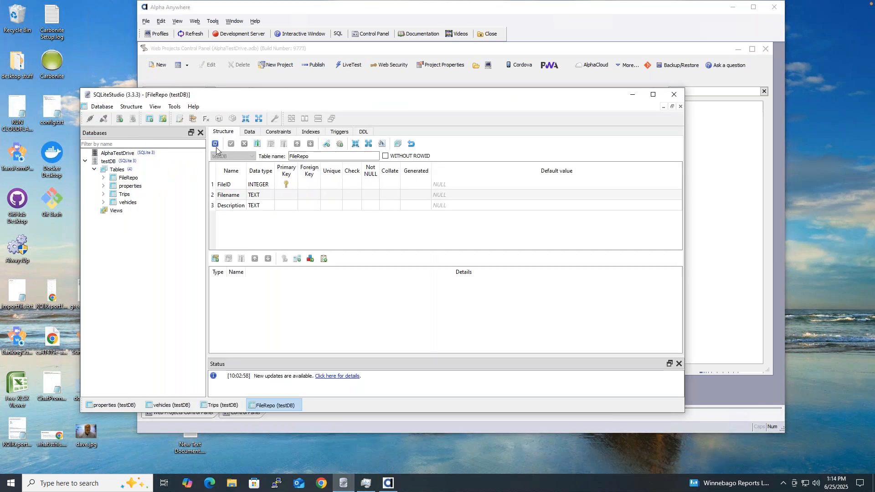
pyautogui.click(110, 161)
pyautogui.doubleClick(112, 161)
pyautogui.doubleClick(112, 161)
pyautogui.rightClick(149, 162)
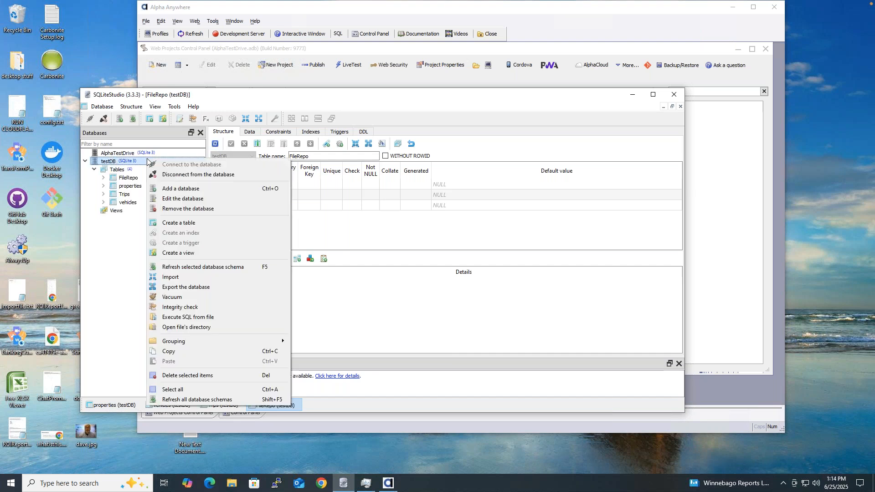
pyautogui.click(124, 252)
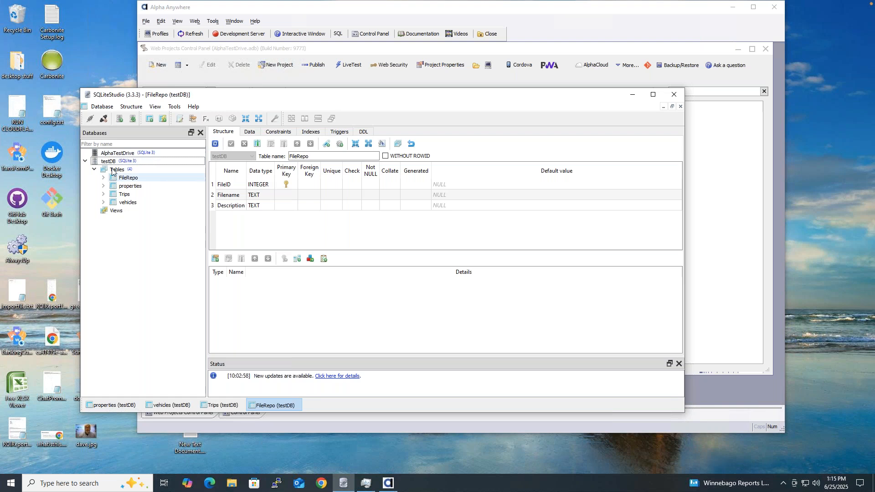
pyautogui.click(112, 170)
pyautogui.click(94, 169)
pyautogui.click(94, 169)
# Step: Refresh all database schemas and inspect the new AASystemTable tables' columns
pyautogui.rightClick(136, 172)
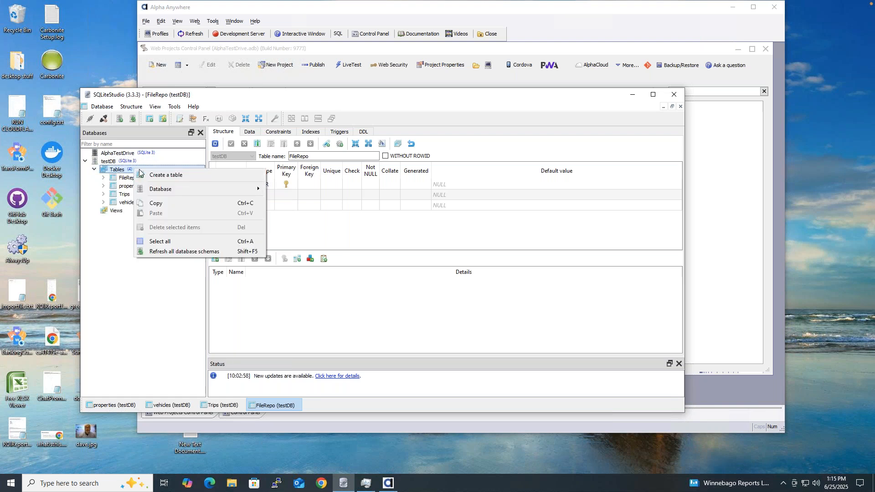
pyautogui.click(125, 273)
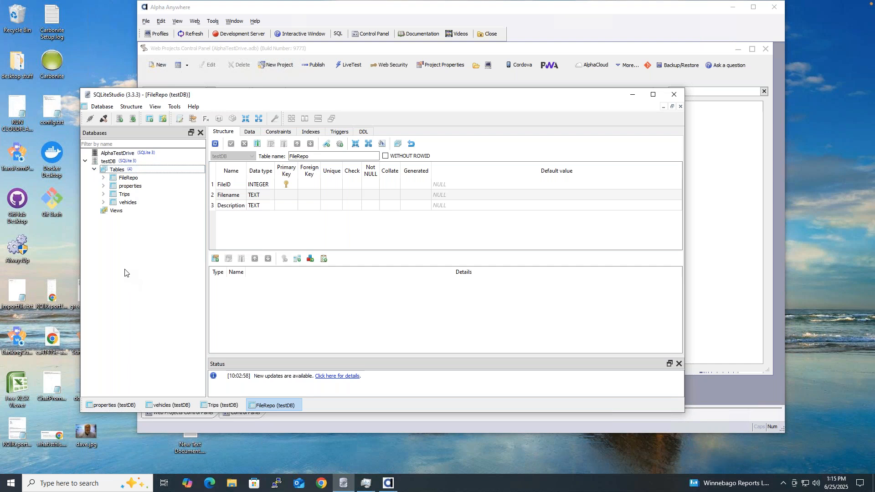
pyautogui.rightClick(158, 170)
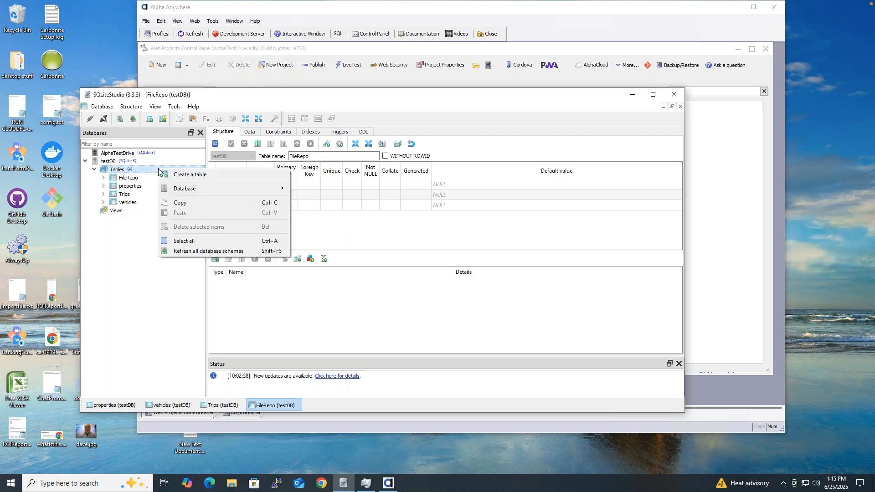
pyautogui.click(203, 252)
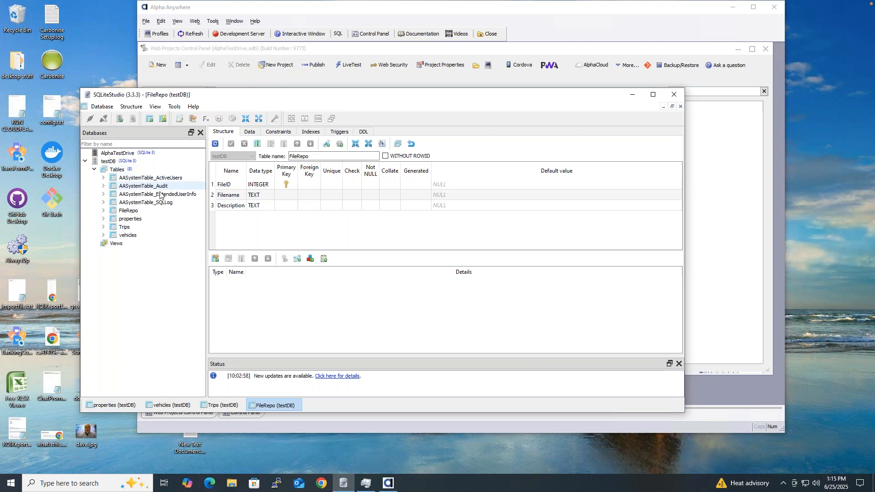
pyautogui.moveTo(162, 203)
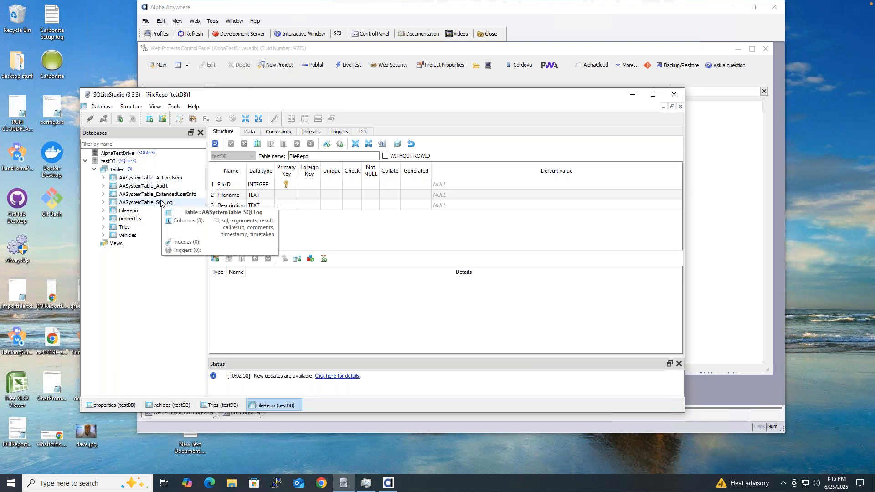
pyautogui.moveTo(171, 181)
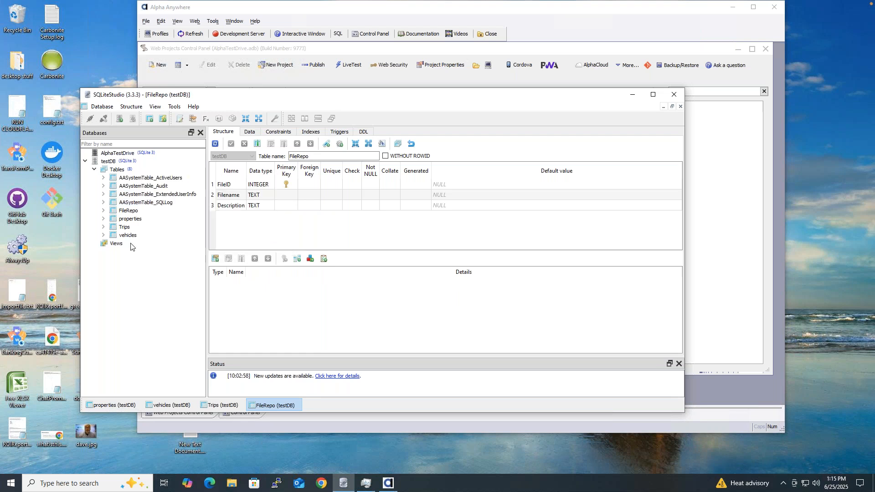
# Step: Live-test index.a5w from the A5W Pages list, get 403 Forbidden, and close the browser
pyautogui.click(360, 54)
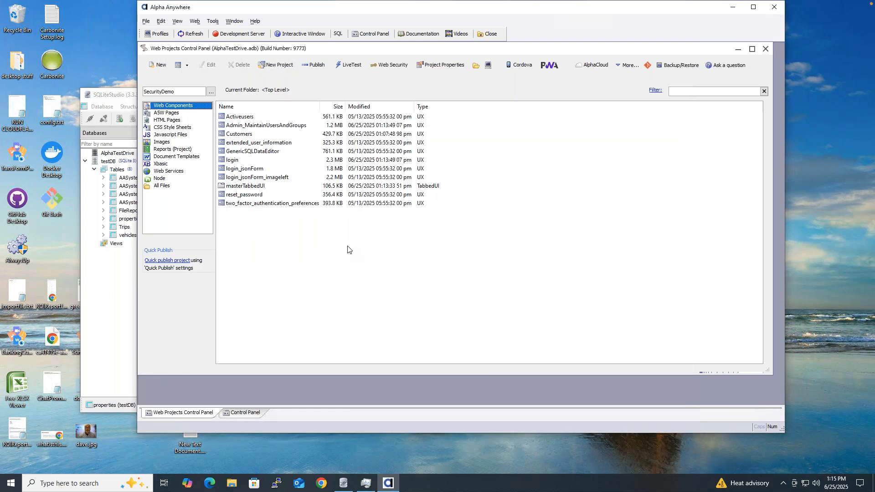
pyautogui.click(244, 163)
pyautogui.click(182, 114)
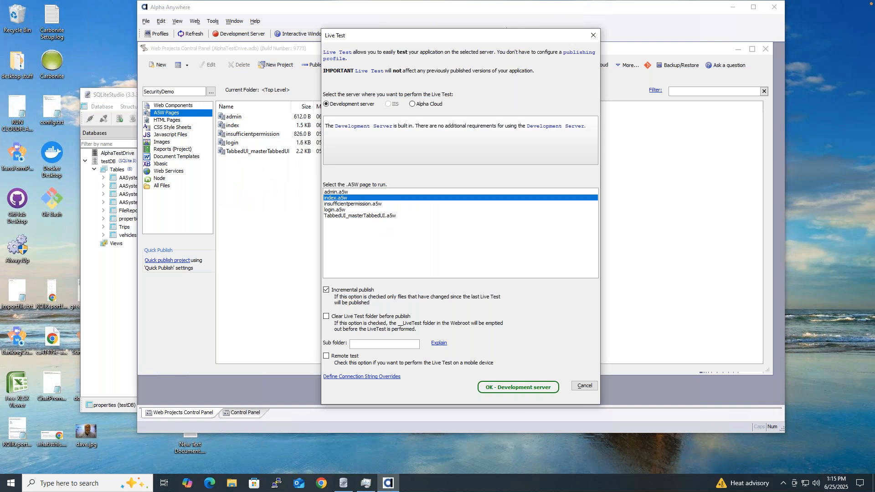
pyautogui.click(500, 385)
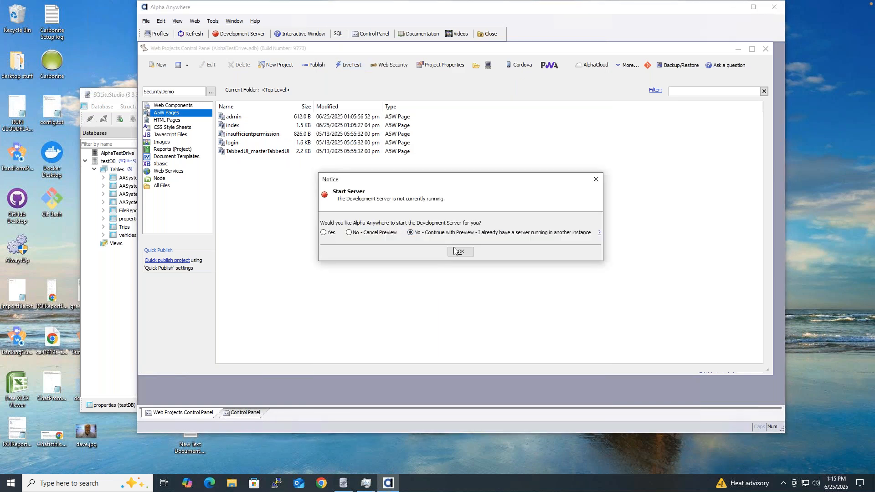
pyautogui.click(452, 254)
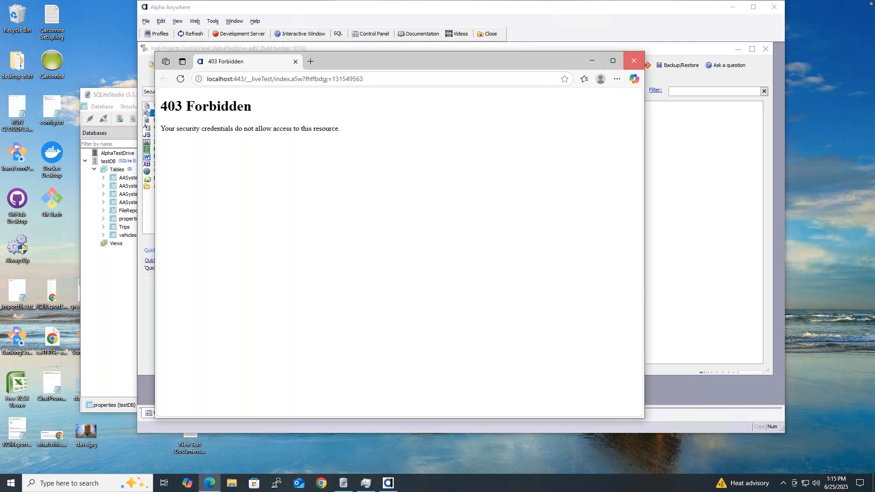
pyautogui.click(629, 66)
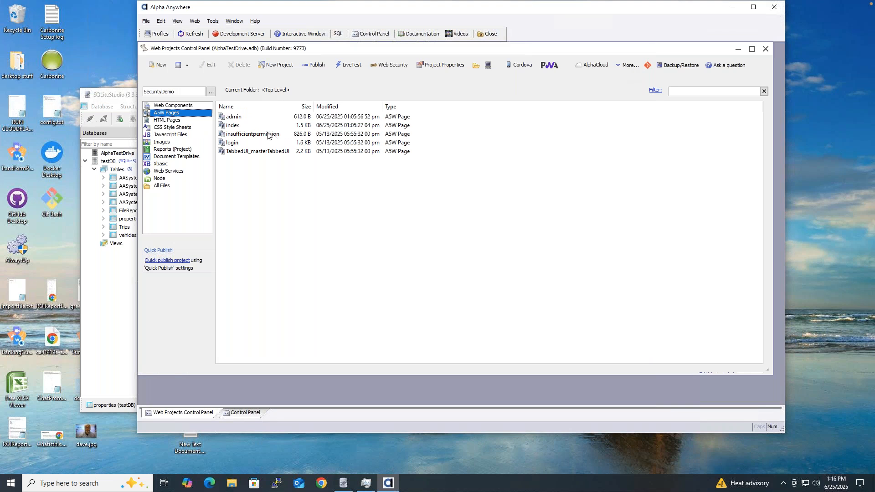
# Step: Live-test login.a5w, letting the Development Server start first
pyautogui.click(348, 67)
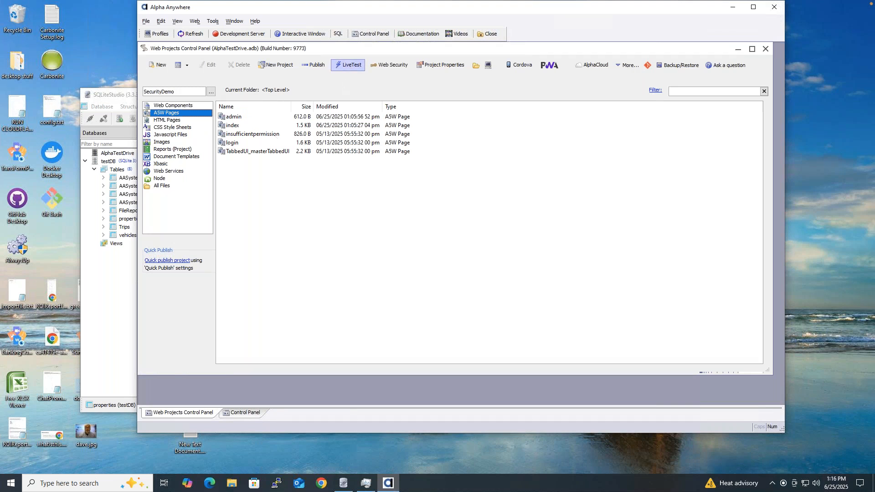
pyautogui.click(354, 210)
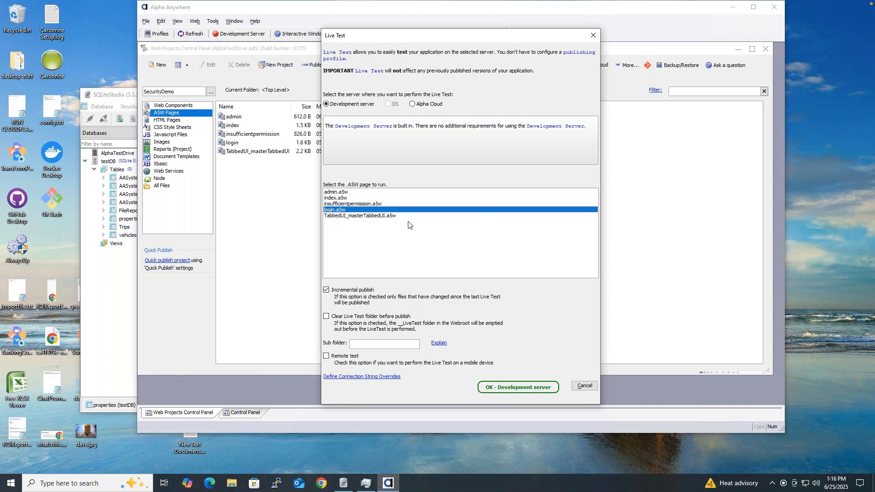
pyautogui.click(518, 388)
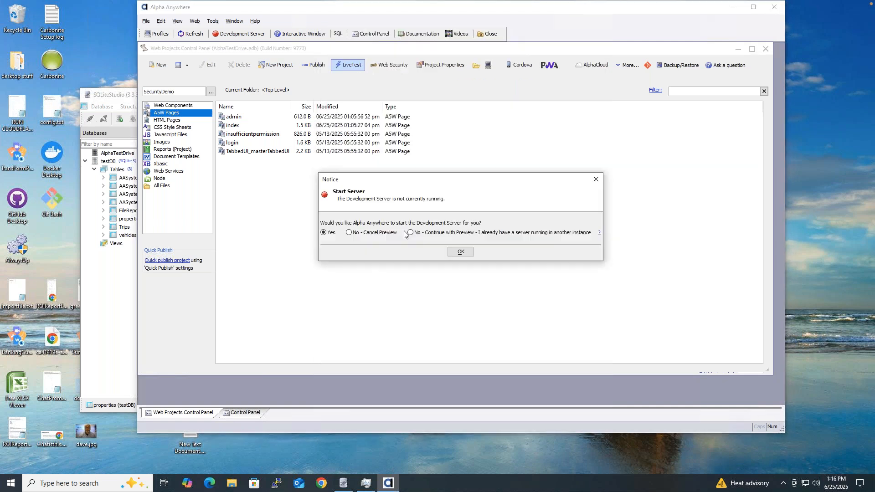
pyautogui.click(461, 253)
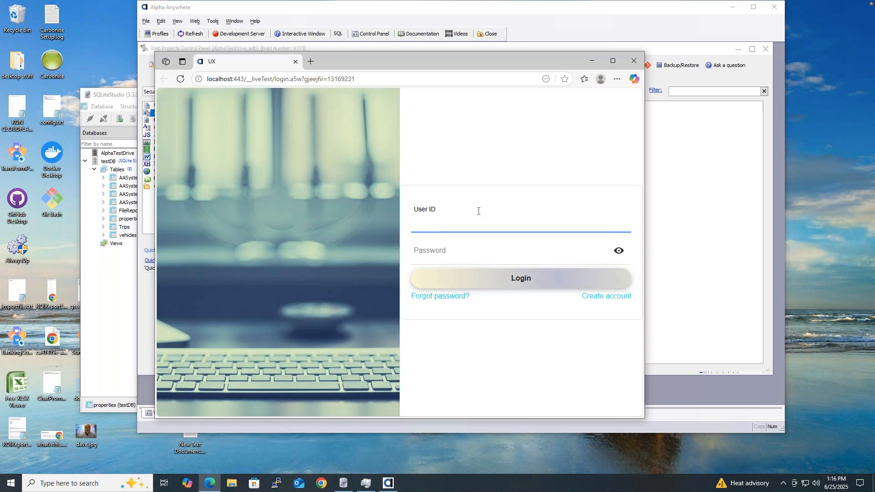
# Step: Sign in with the first test user's e-mail ID and password
pyautogui.write('us')
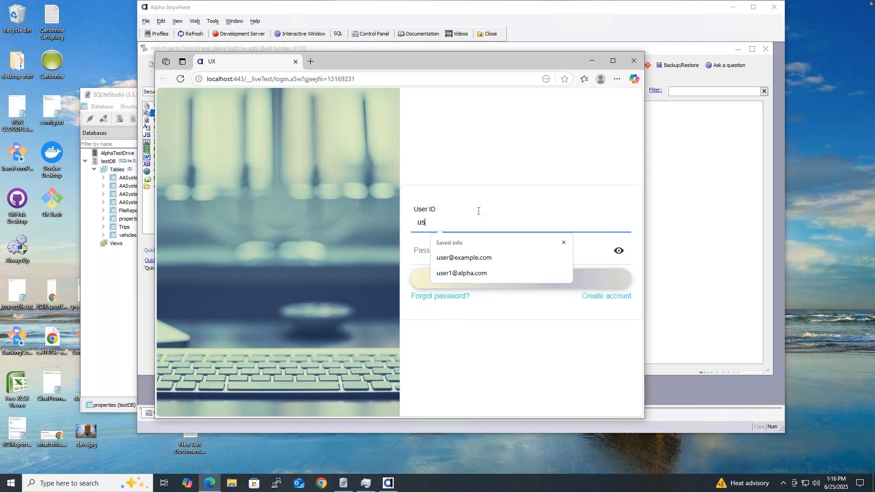
pyautogui.write('er1@alpha.com')
pyautogui.press('Tab')
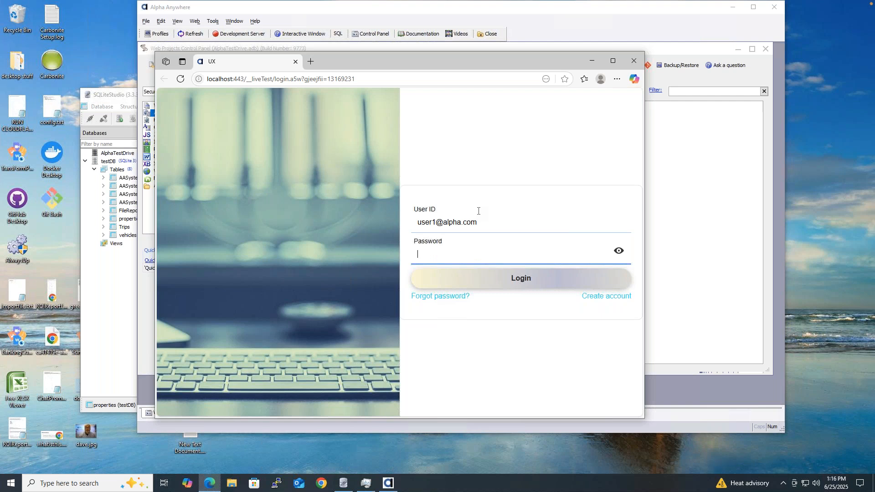
pyautogui.write('pa••••••••')
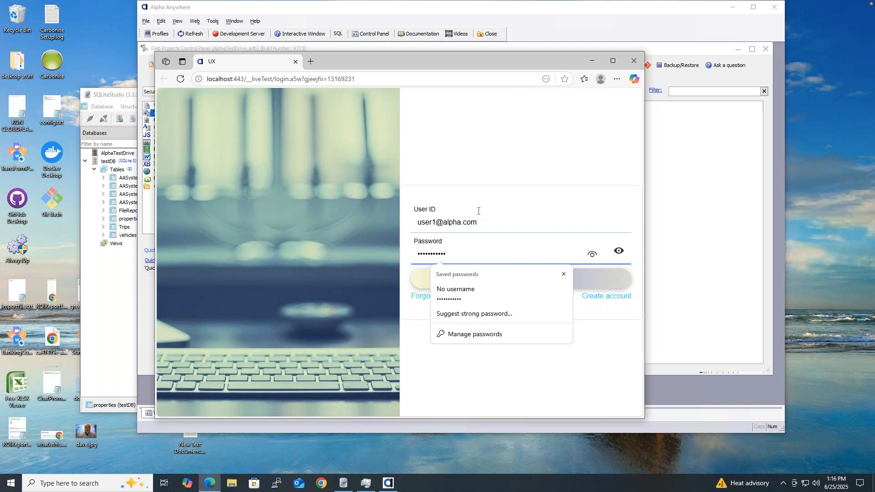
pyautogui.press('Return')
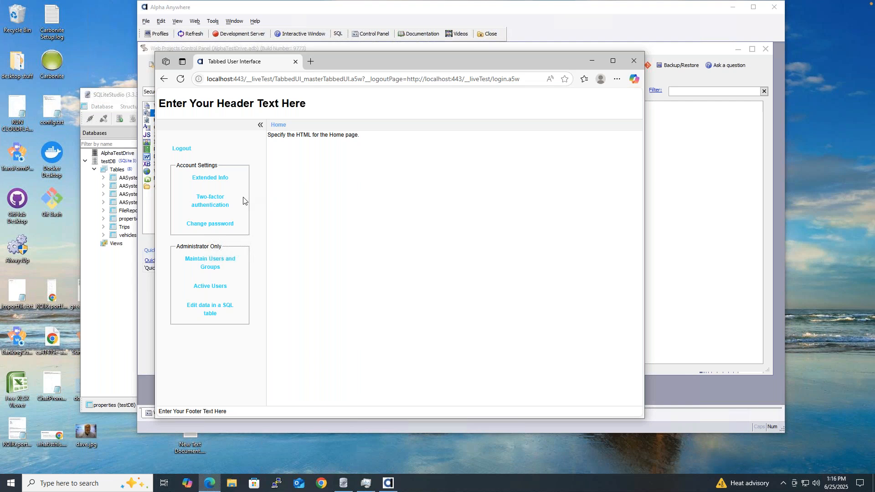
# Step: Open the Active Users page and switch its report from Summary to Detail
pyautogui.click(212, 290)
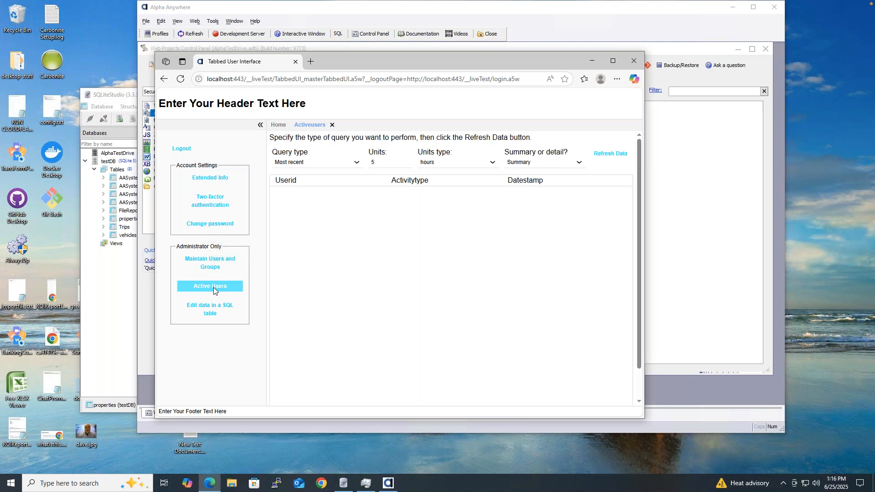
pyautogui.click(609, 154)
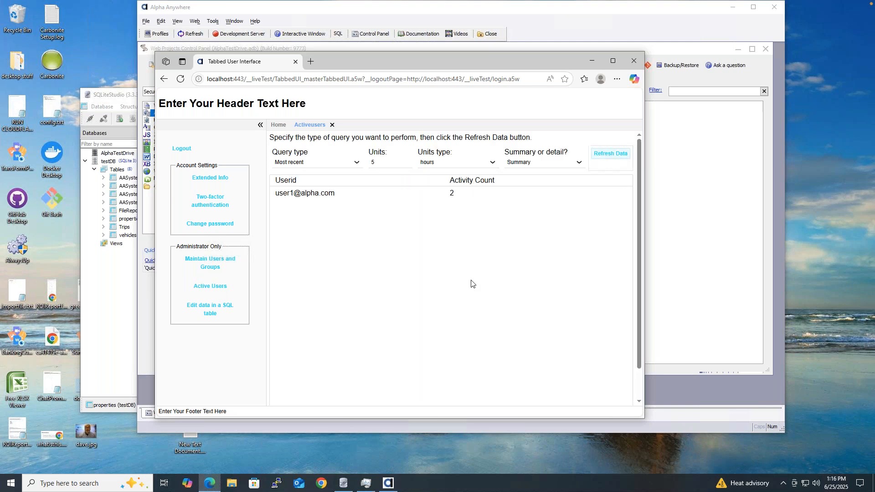
pyautogui.click(317, 195)
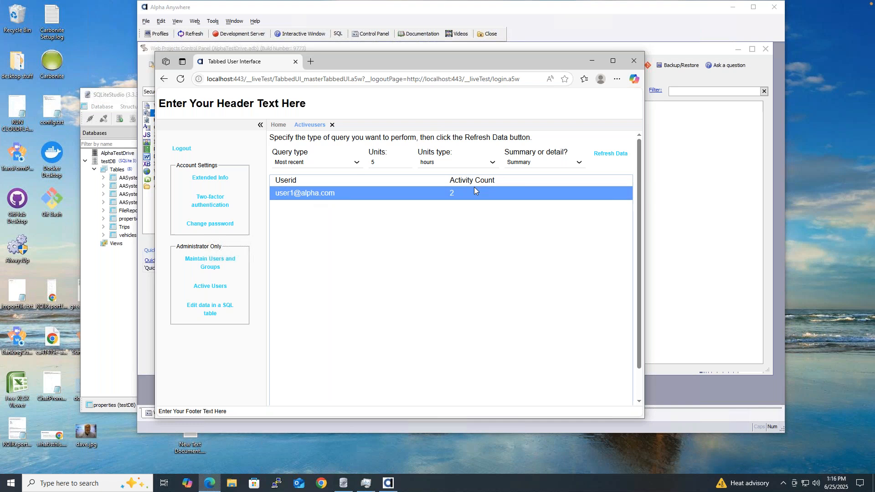
pyautogui.click(569, 163)
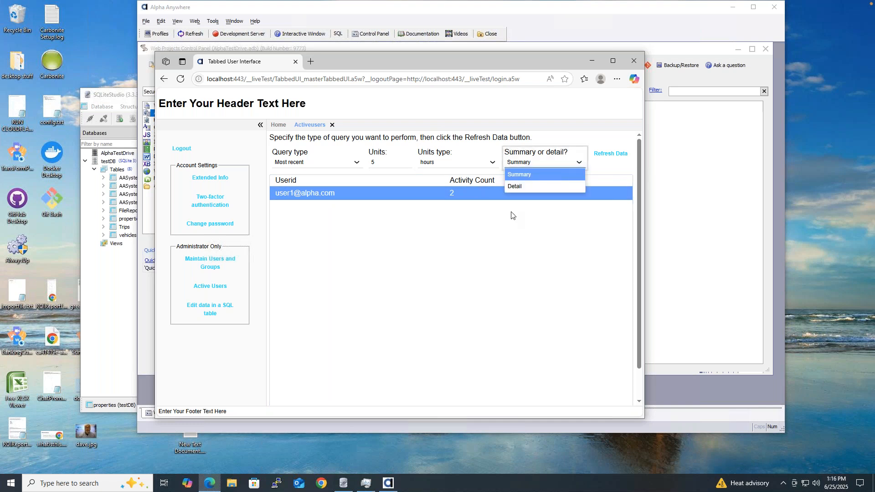
pyautogui.click(531, 186)
pyautogui.click(610, 154)
pyautogui.click(477, 220)
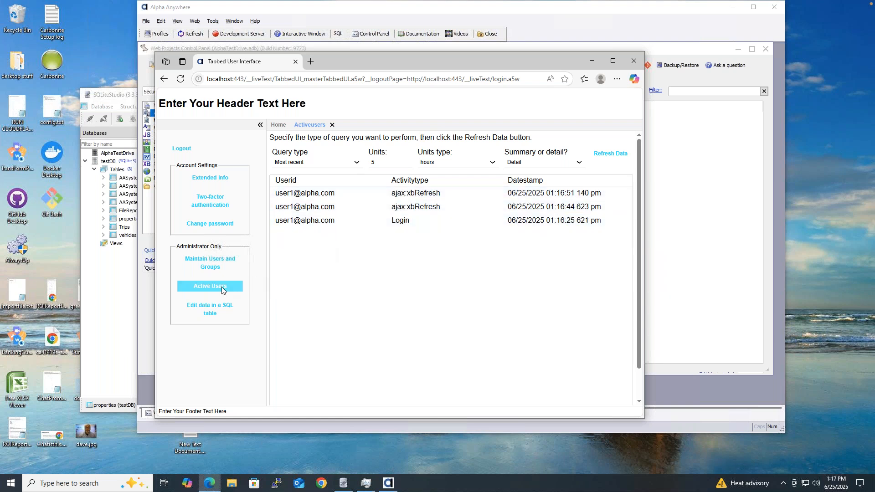
# Step: Open Maintain Users and Groups and the first user's Extended User Information
pyautogui.click(221, 262)
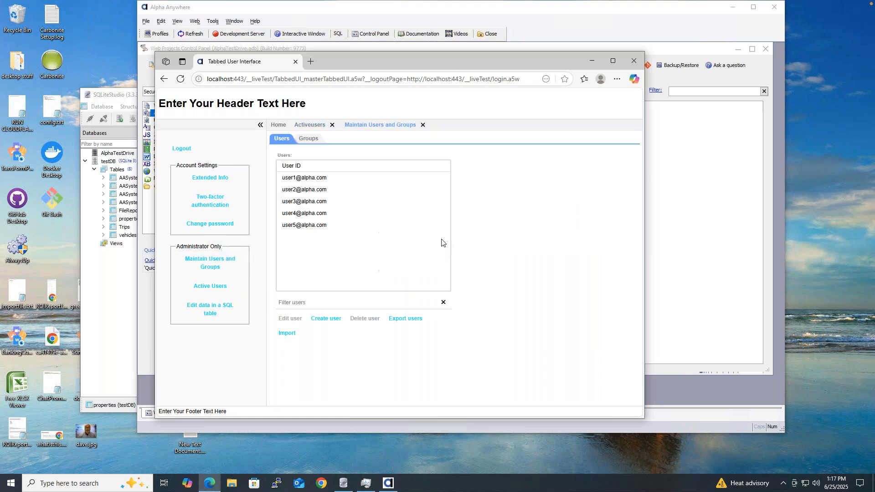
pyautogui.click(322, 179)
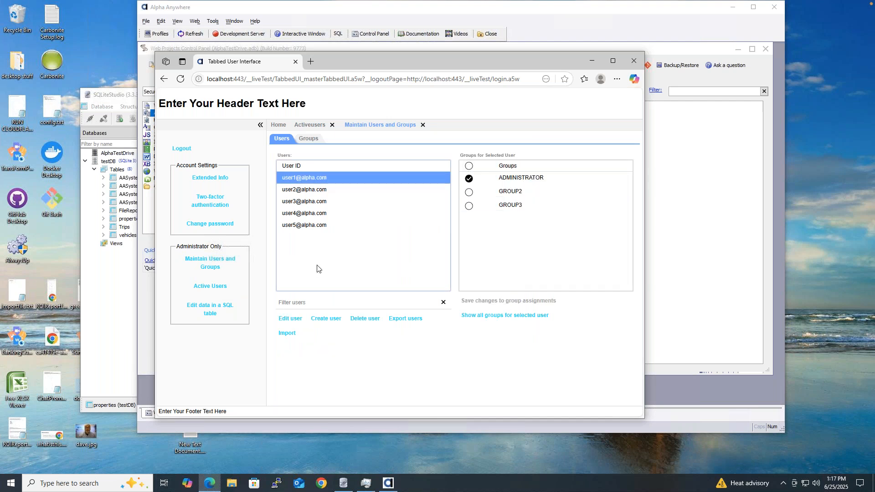
pyautogui.click(210, 178)
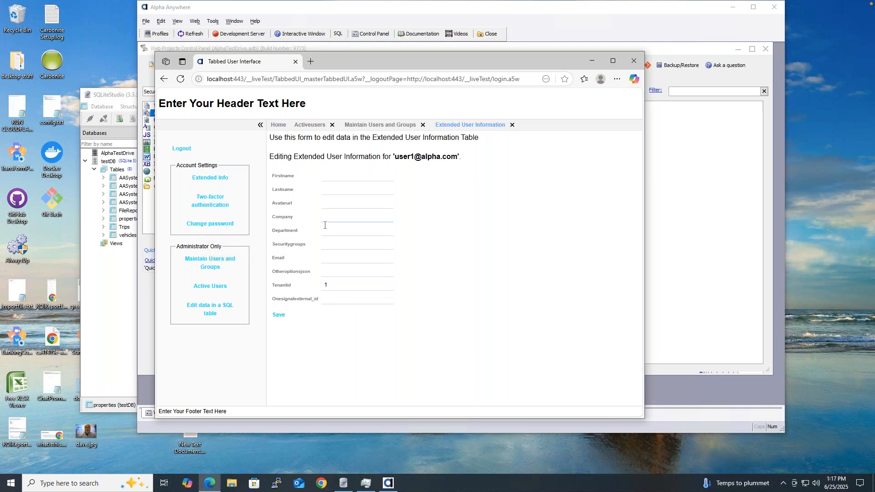
# Step: Open Two-factor Authentication, enable it, and view the available methods without choosing one
pyautogui.click(222, 205)
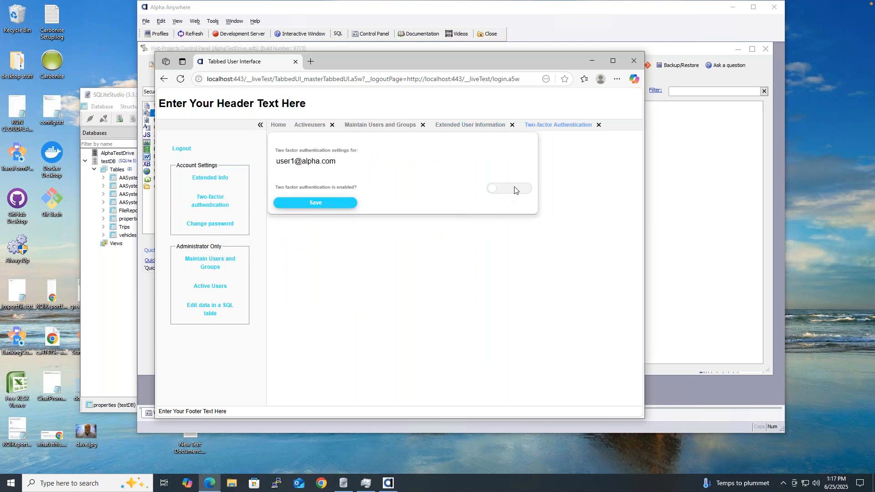
pyautogui.click(510, 188)
pyautogui.click(394, 220)
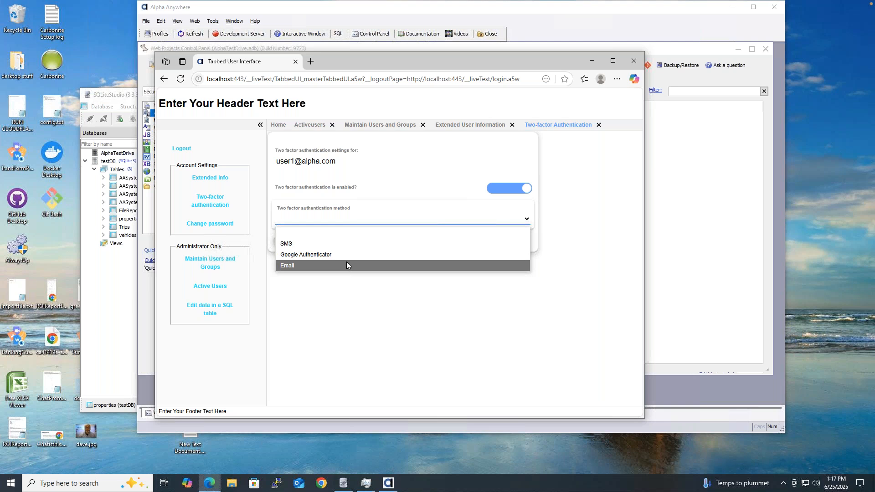
pyautogui.click(337, 344)
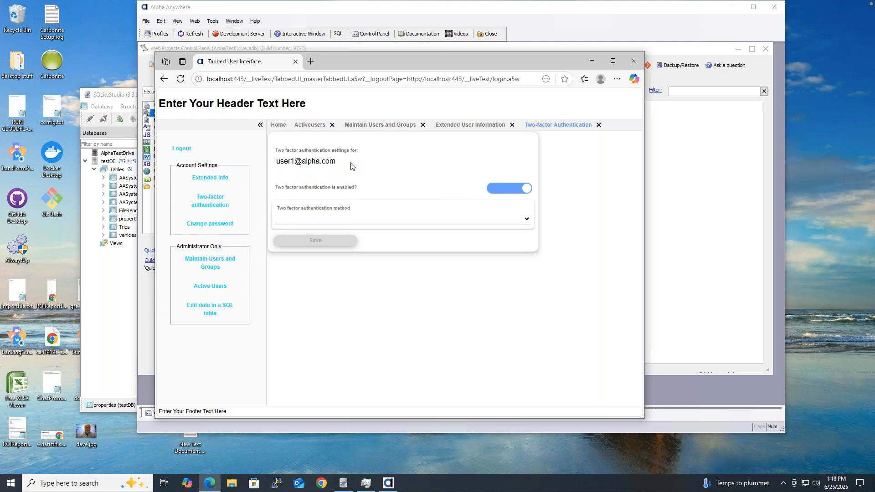
# Step: Close Edge, leave the site, and browse Web Components and A5W Pages
pyautogui.click(632, 65)
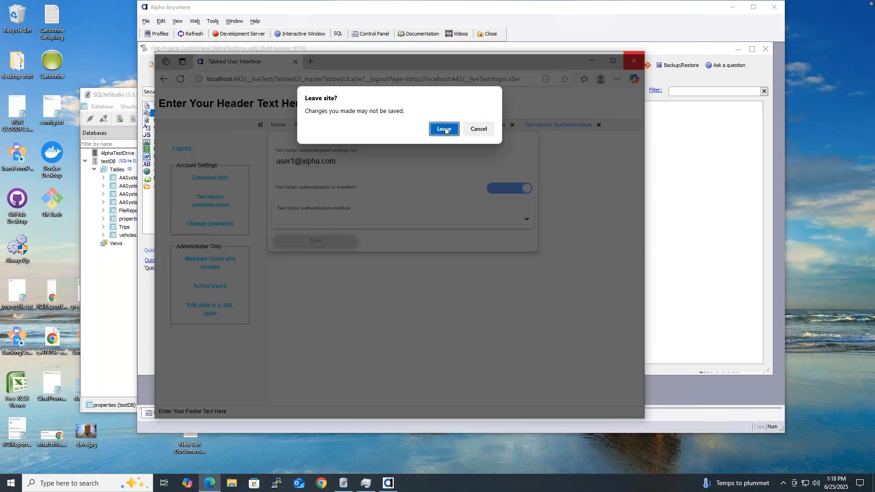
pyautogui.click(445, 130)
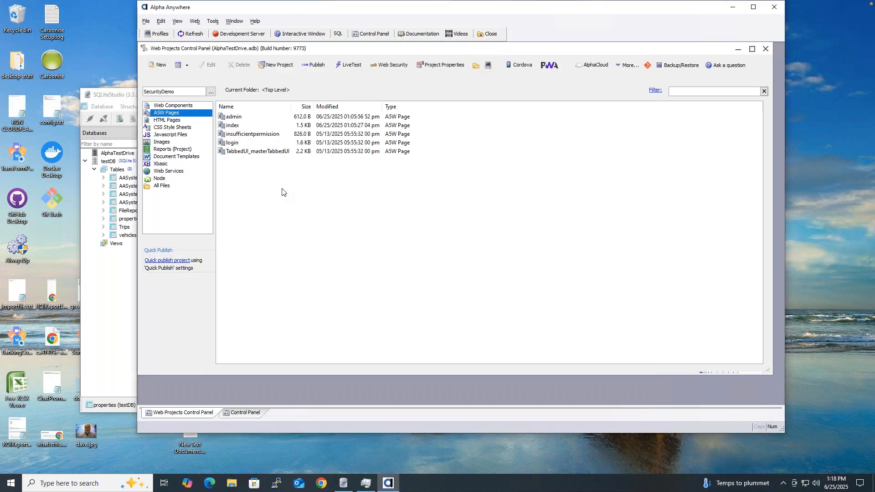
pyautogui.click(180, 106)
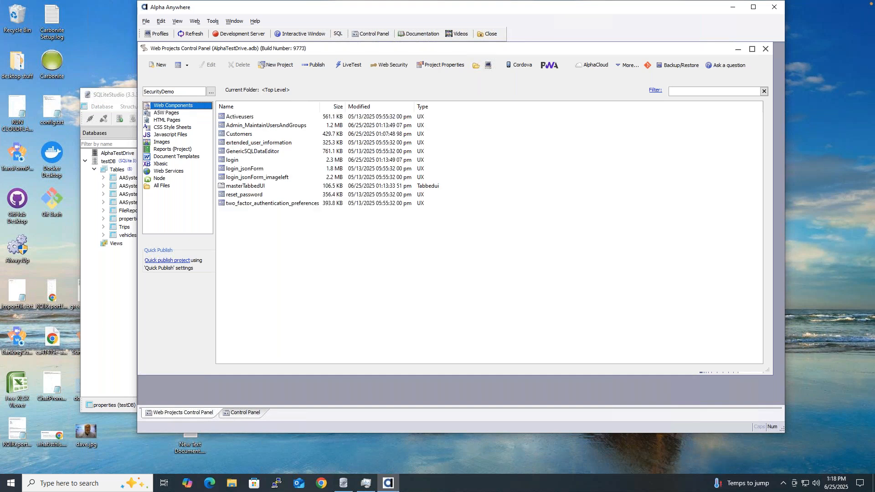
pyautogui.click(170, 113)
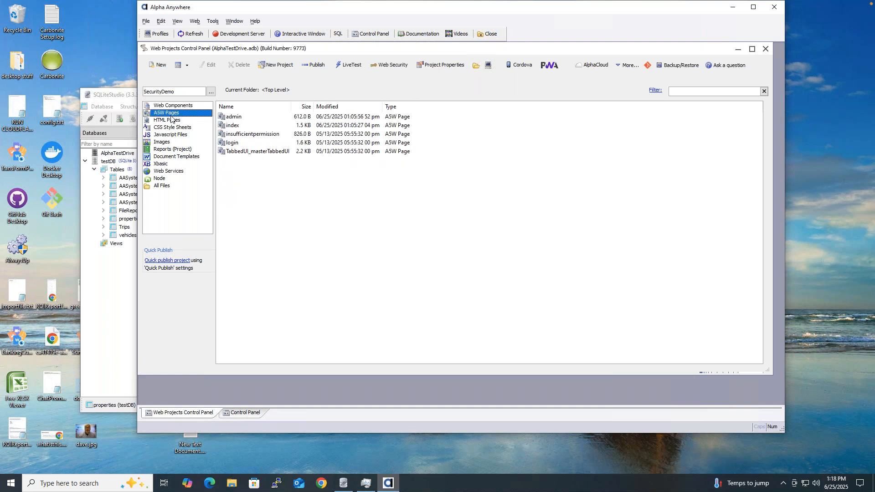
# Step: Look through the login, login_jsonForm and login_jsonForm_imageleft components, ending on A5W Pages
pyautogui.click(199, 106)
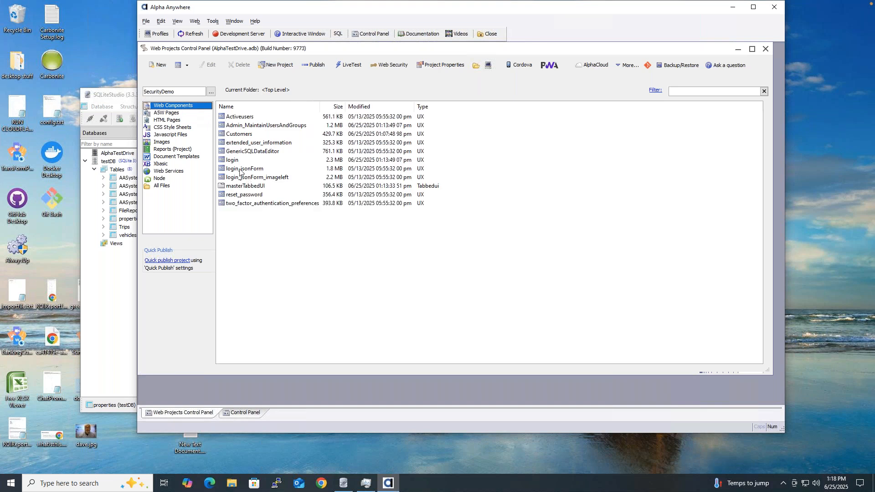
pyautogui.click(236, 162)
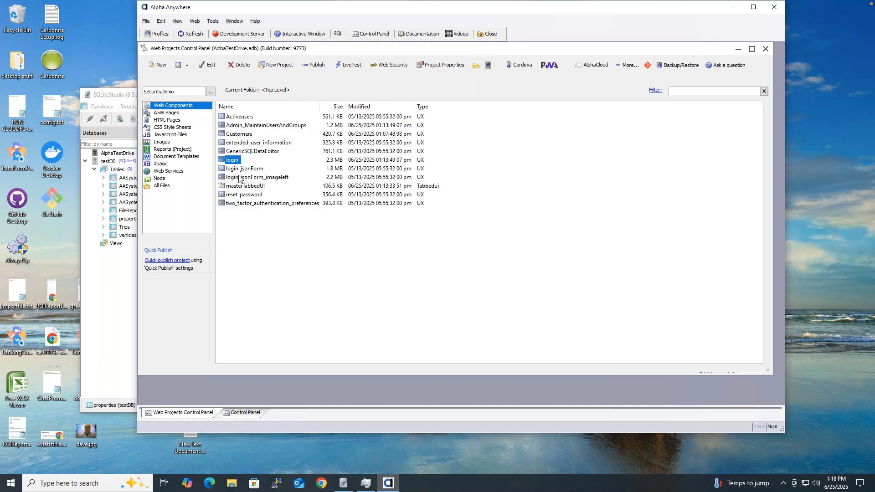
pyautogui.click(239, 172)
pyautogui.click(242, 179)
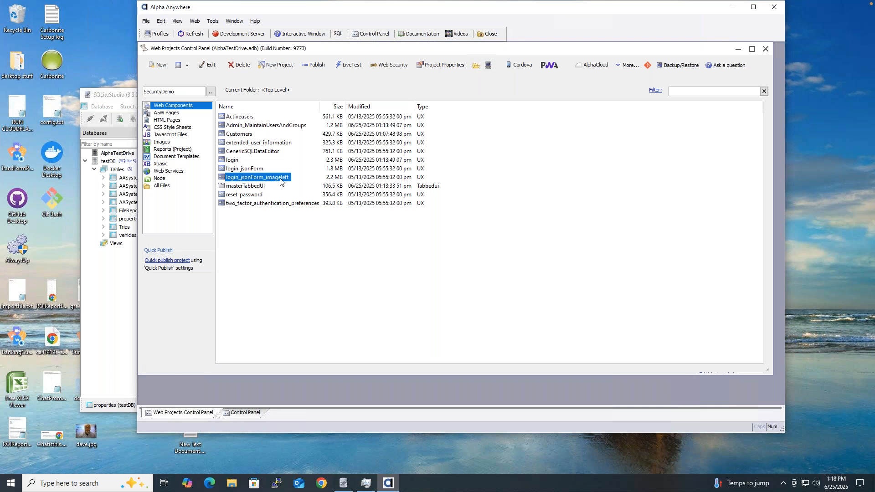
pyautogui.click(254, 167)
pyautogui.click(253, 162)
pyautogui.click(237, 162)
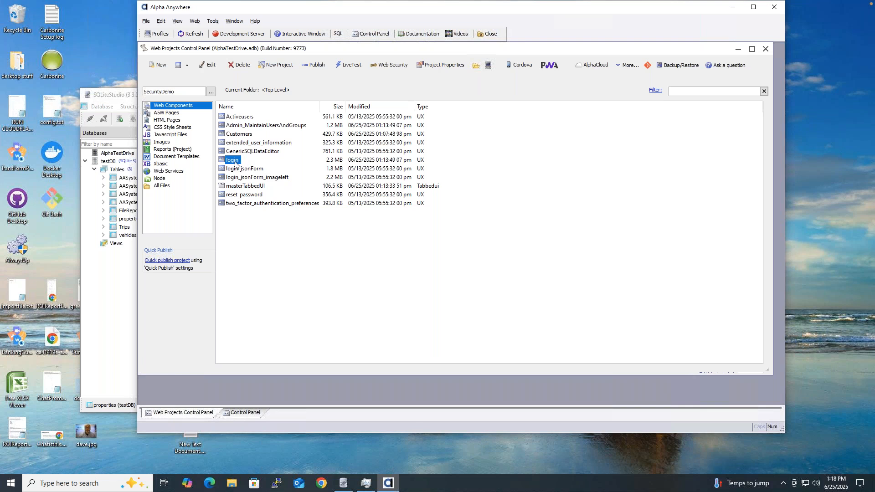
pyautogui.click(179, 114)
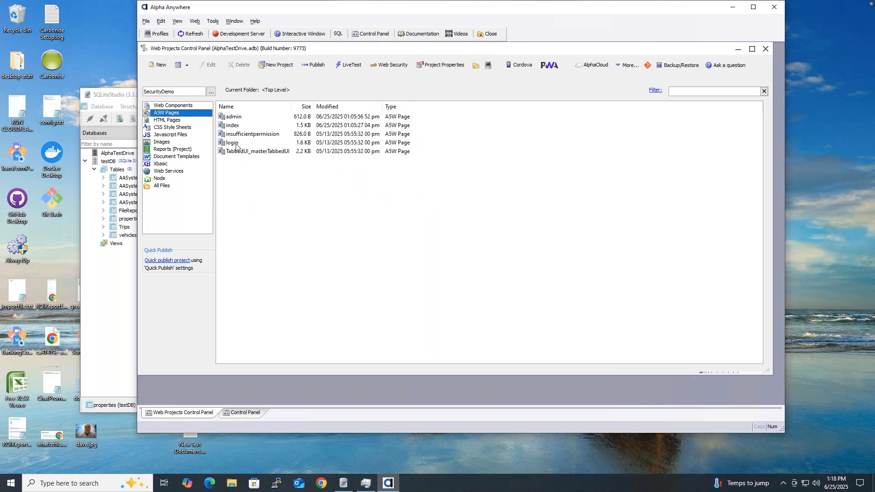
# Step: Review login.a5w's source code, then close the page editor
pyautogui.doubleClick(240, 143)
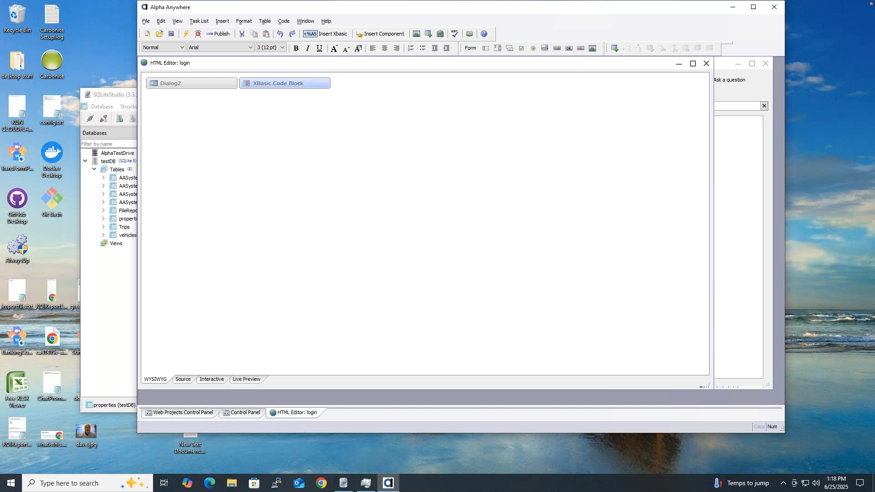
pyautogui.click(183, 380)
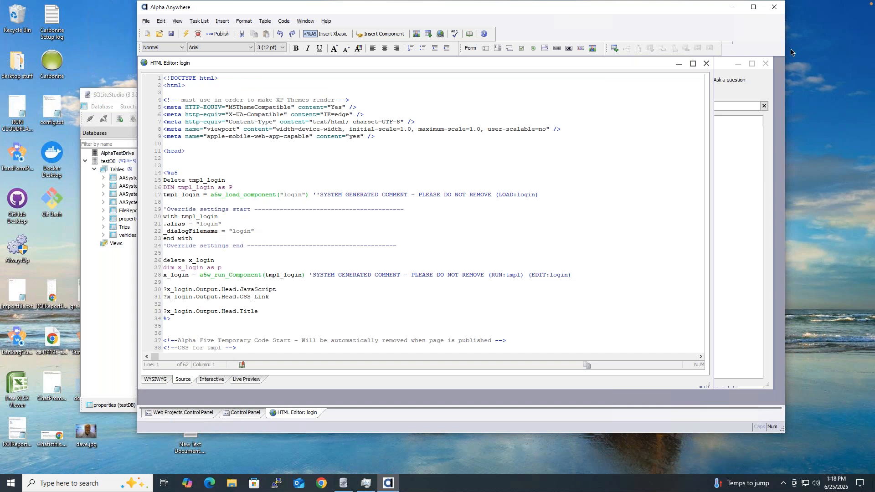
pyautogui.click(706, 64)
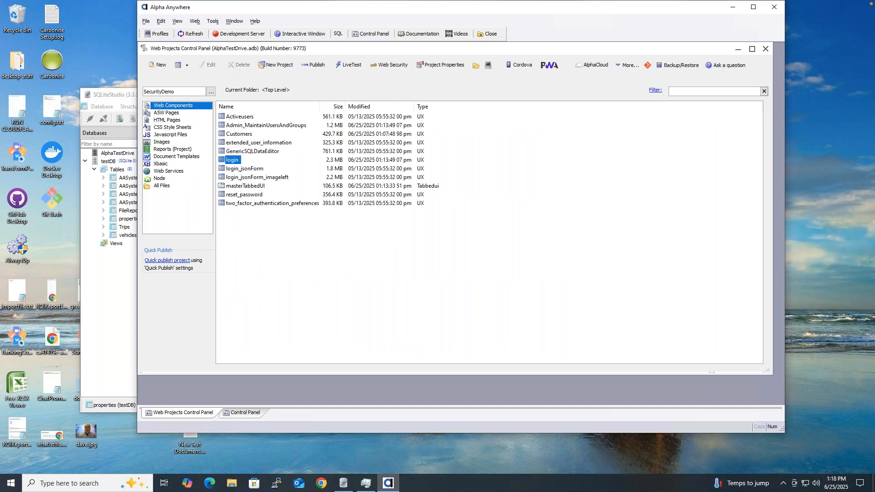
# Step: Inspect the login UX component's control tree in the UX Builder, then close it
pyautogui.click(491, 255)
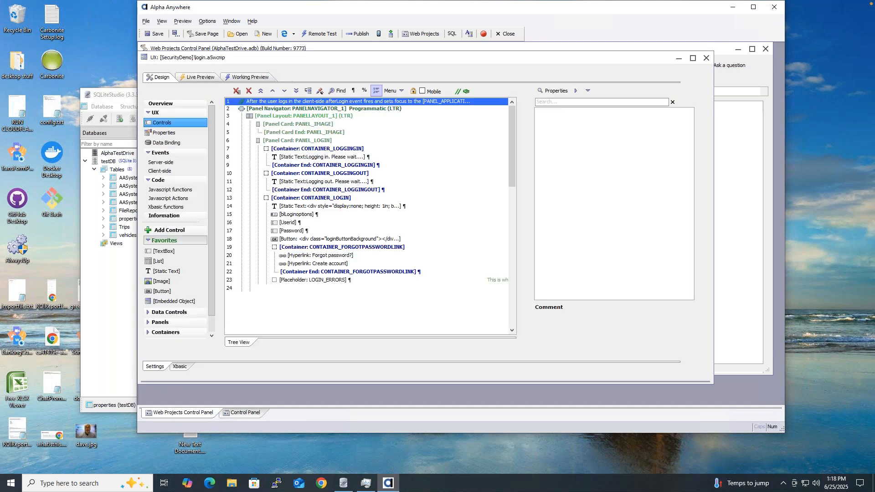
pyautogui.moveTo(510, 138)
pyautogui.mouseDown()
pyautogui.moveTo(513, 271)
pyautogui.moveTo(515, 130)
pyautogui.mouseUp()
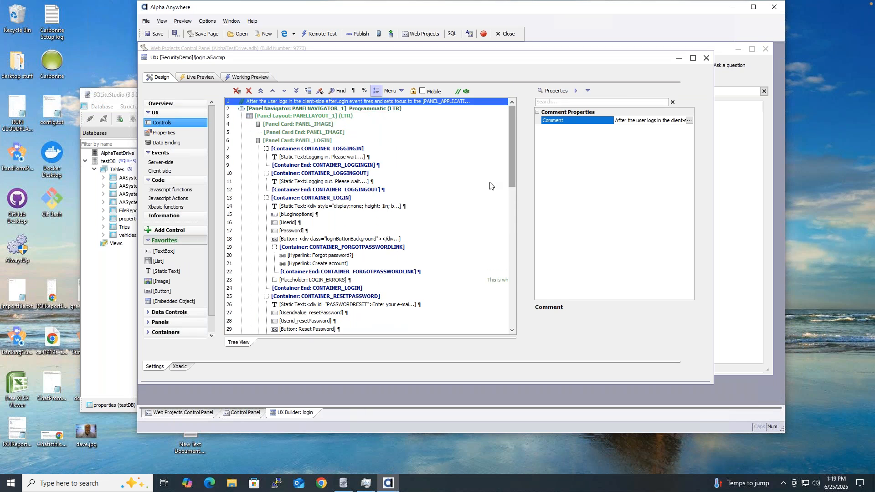
pyautogui.moveTo(511, 161); pyautogui.dragTo(507, 251)
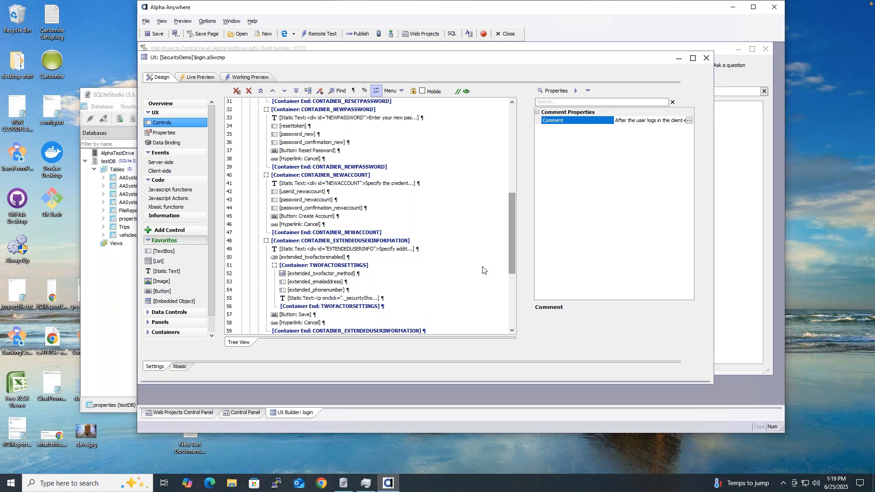
pyautogui.moveTo(509, 240); pyautogui.dragTo(516, 122)
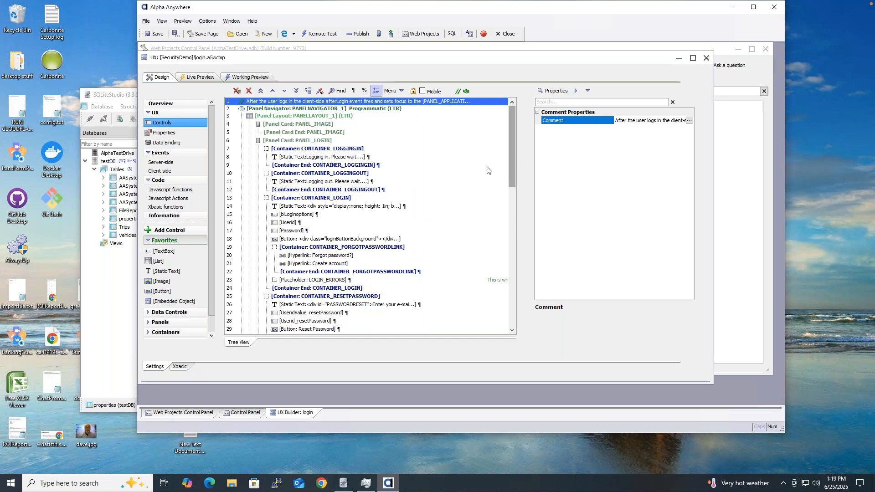
pyautogui.click(706, 59)
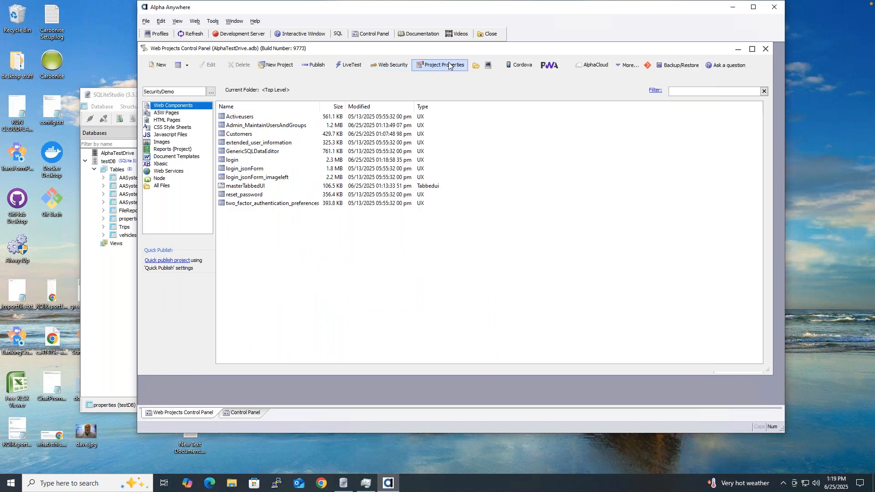
# Step: Set Security Configuration's Login Options redirect-after-login page to index.a5w and save
pyautogui.click(389, 68)
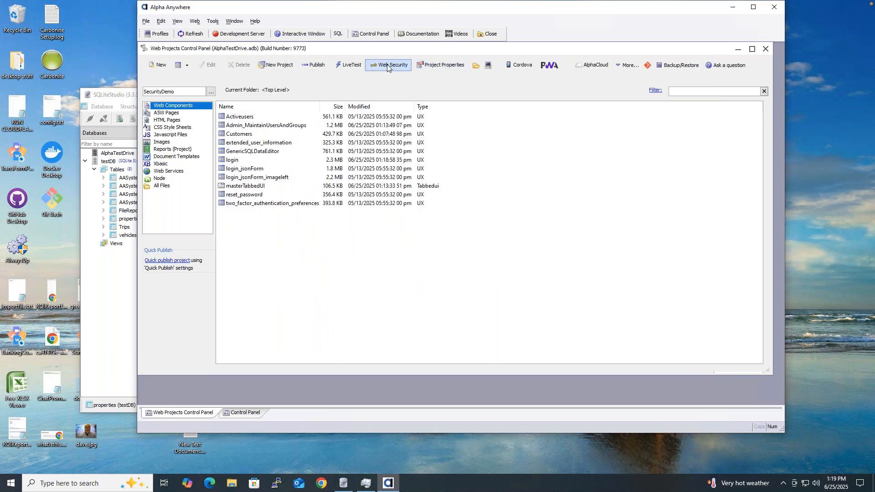
pyautogui.click(389, 153)
pyautogui.click(515, 308)
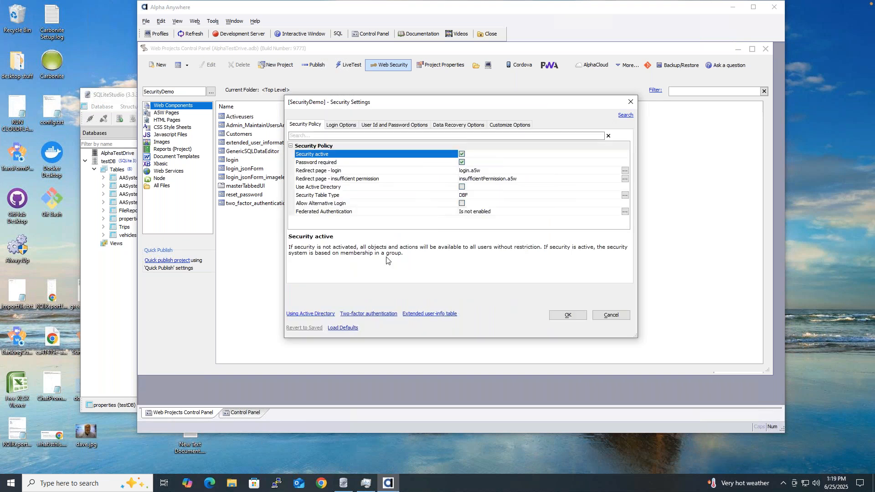
pyautogui.click(350, 128)
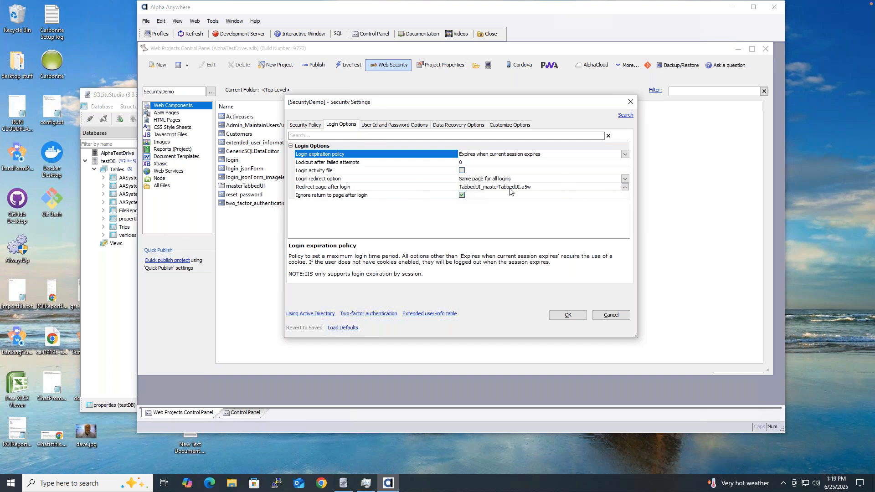
pyautogui.click(626, 187)
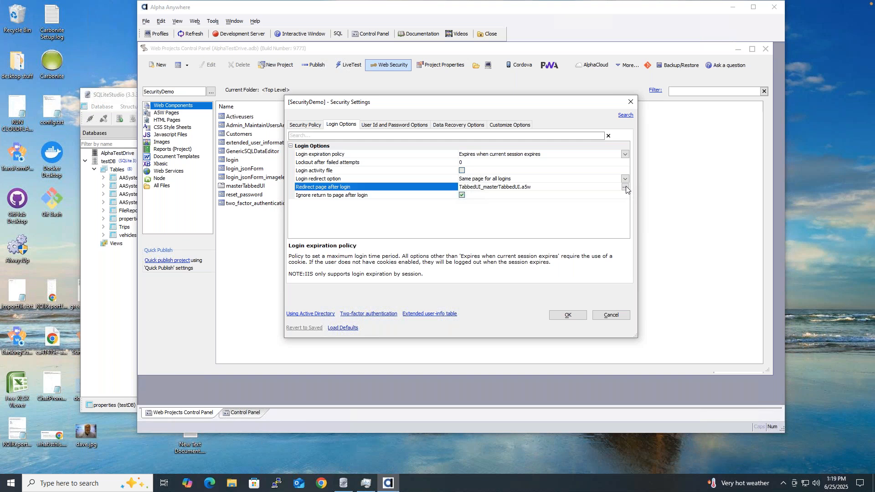
pyautogui.click(445, 185)
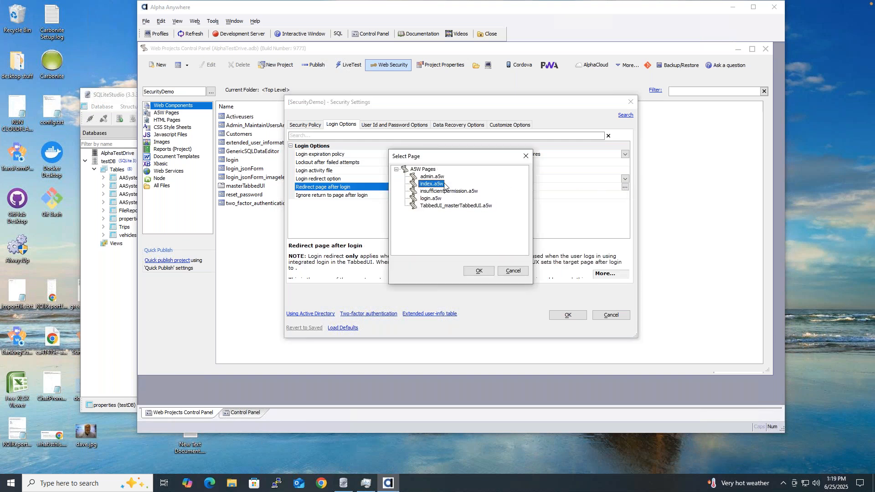
pyautogui.click(479, 271)
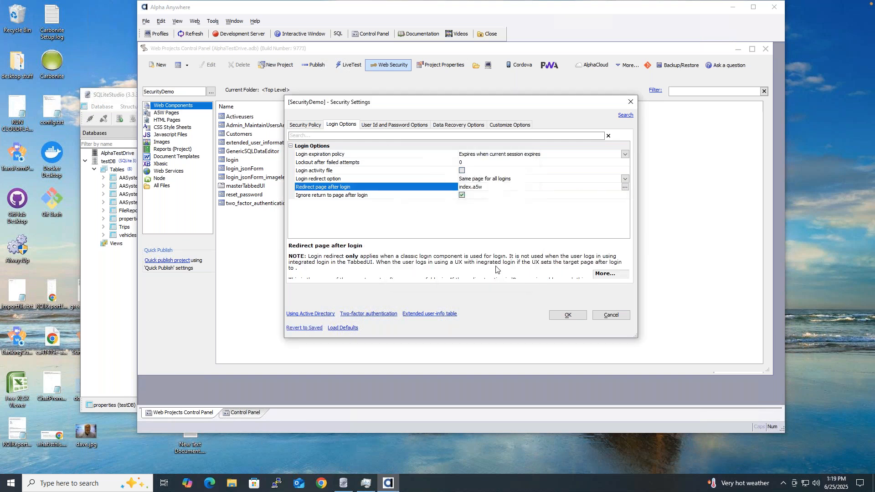
pyautogui.click(567, 316)
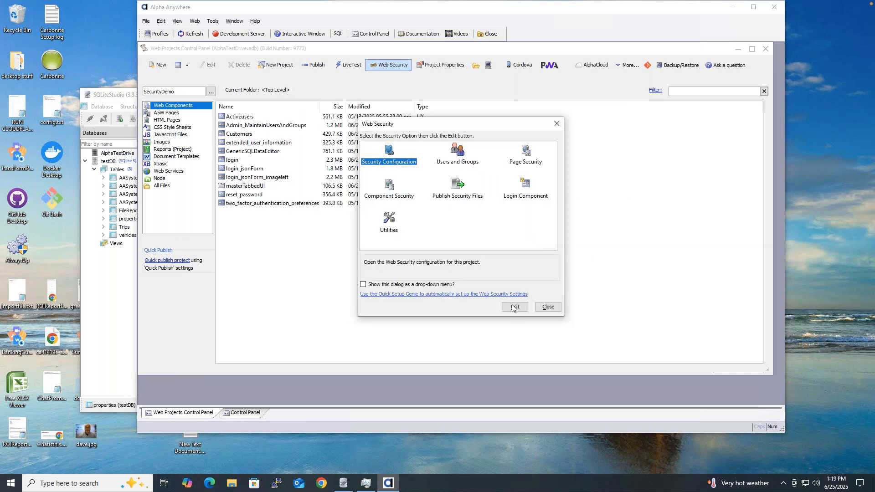
pyautogui.click(540, 308)
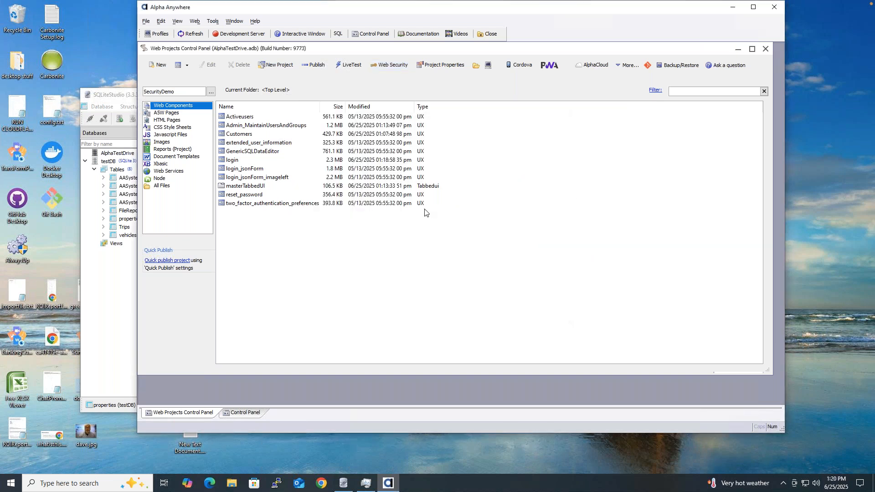
# Step: Give index.a5w Requires Login page security allowing ADMINISTRATOR, GROUP2, GROUP3 and SUPERADMINISTRATOR
pyautogui.click(237, 160)
pyautogui.click(187, 113)
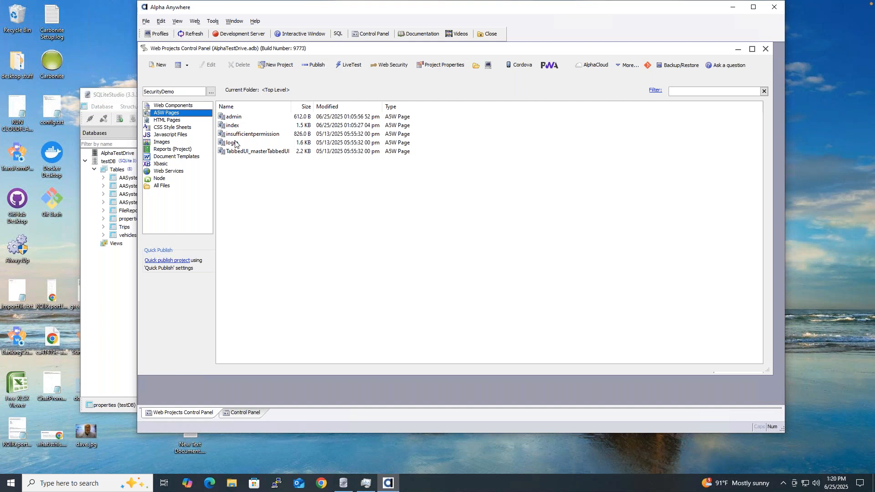
pyautogui.click(234, 126)
pyautogui.rightClick(234, 128)
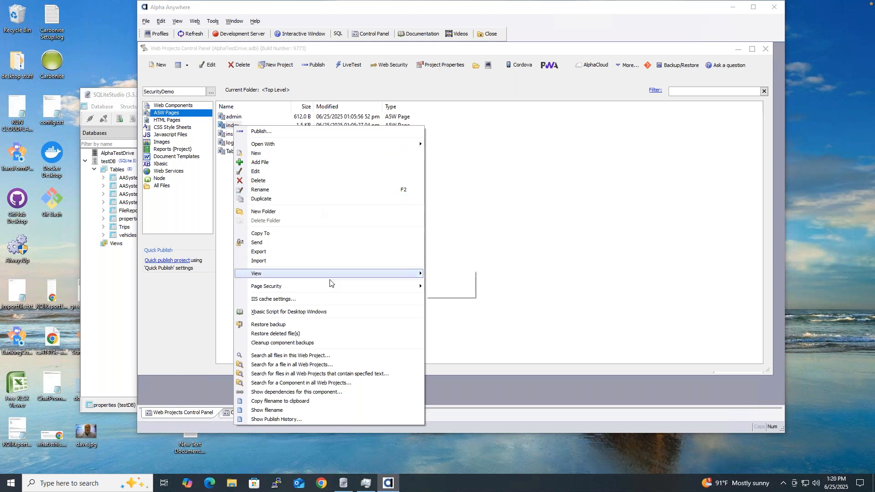
pyautogui.moveTo(330, 287)
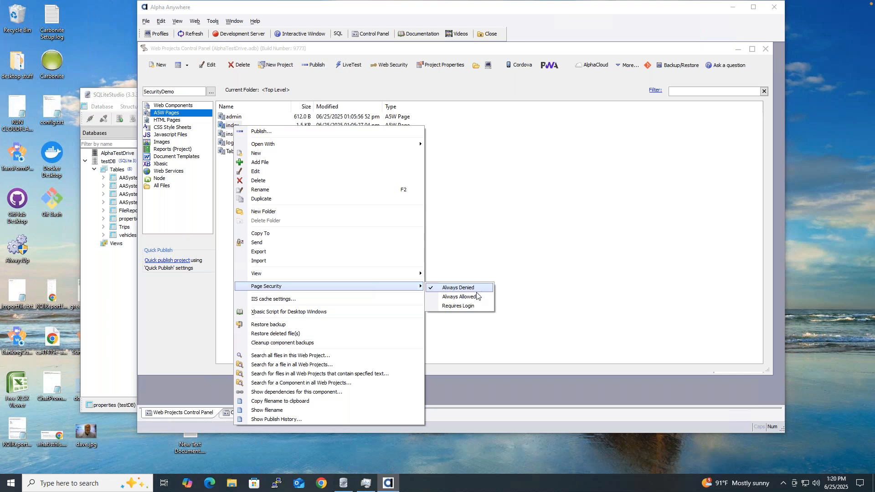
pyautogui.click(454, 306)
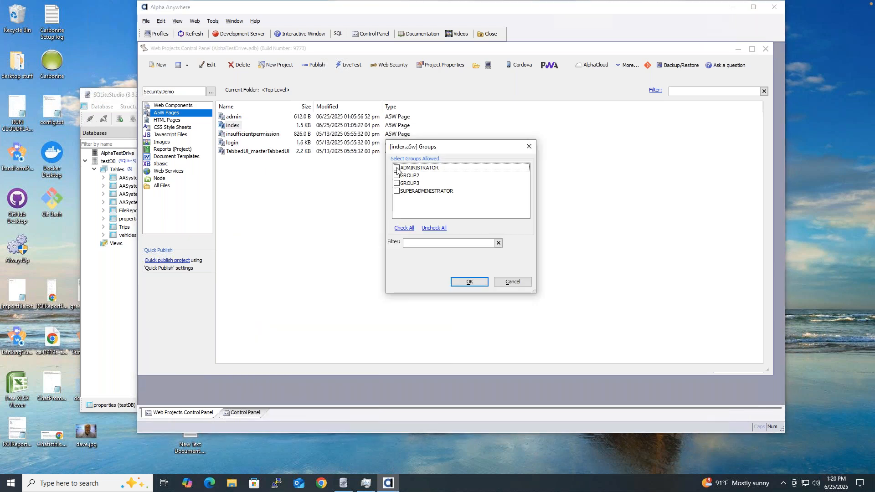
pyautogui.click(396, 168)
pyautogui.click(396, 176)
pyautogui.click(396, 183)
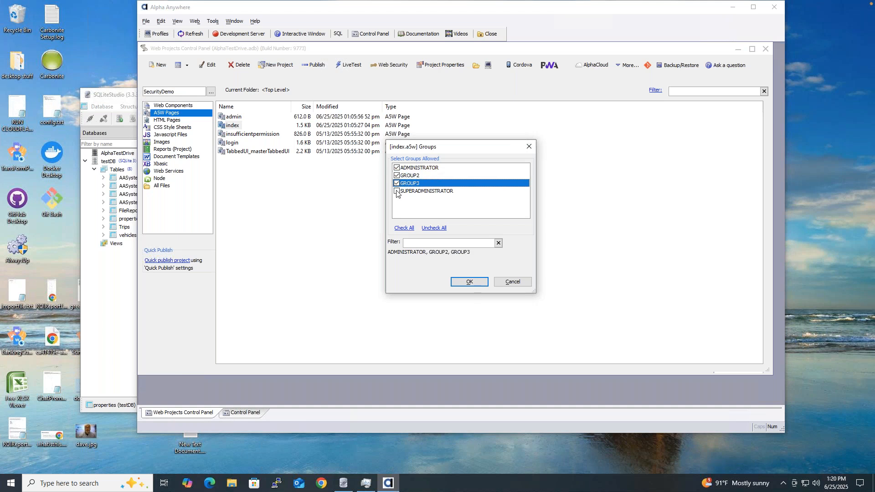
pyautogui.click(396, 191)
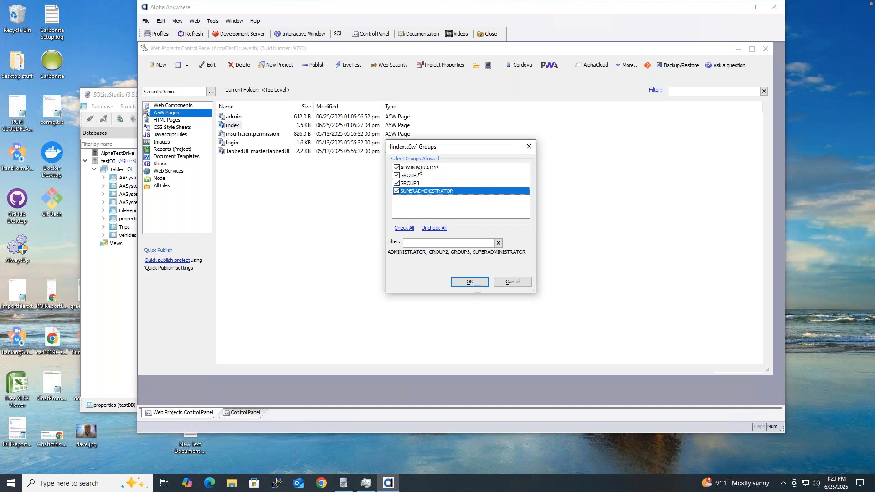
pyautogui.click(467, 283)
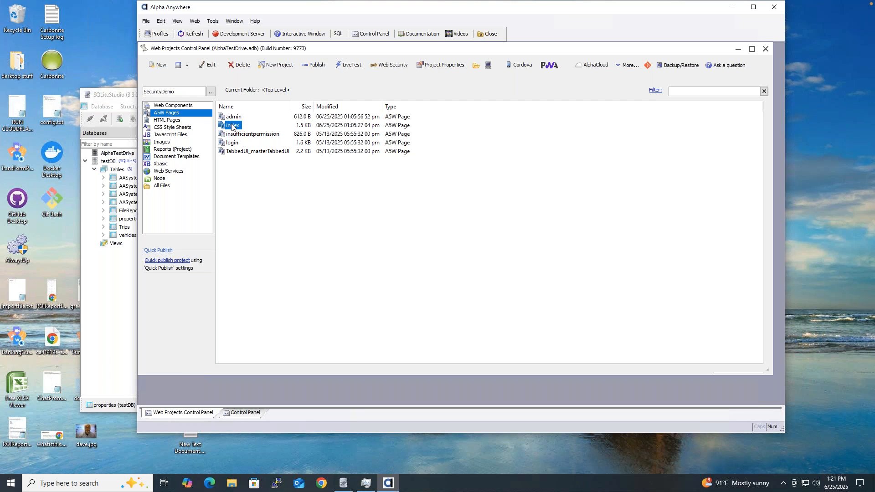
pyautogui.click(189, 106)
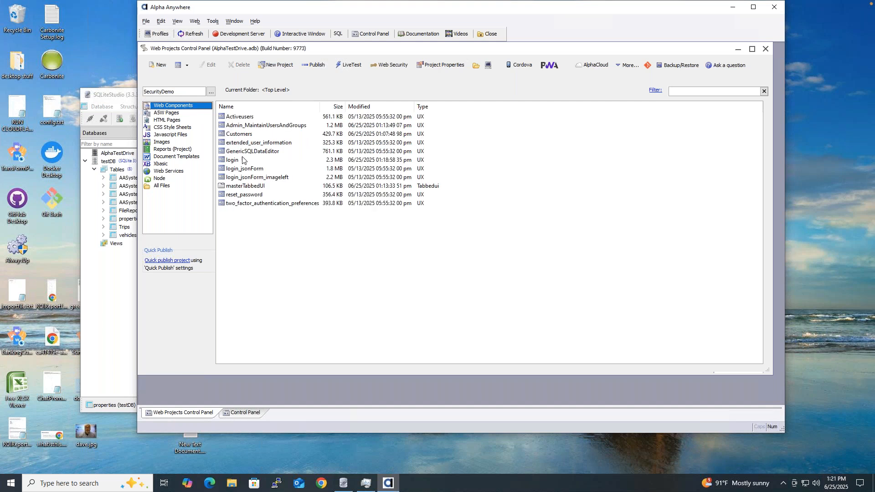
# Step: Require login on Customers for ADMINISTRATOR, GROUP2, GROUP3 and SUPERADMINISTRATOR, then live-test login.a5w
pyautogui.click(242, 134)
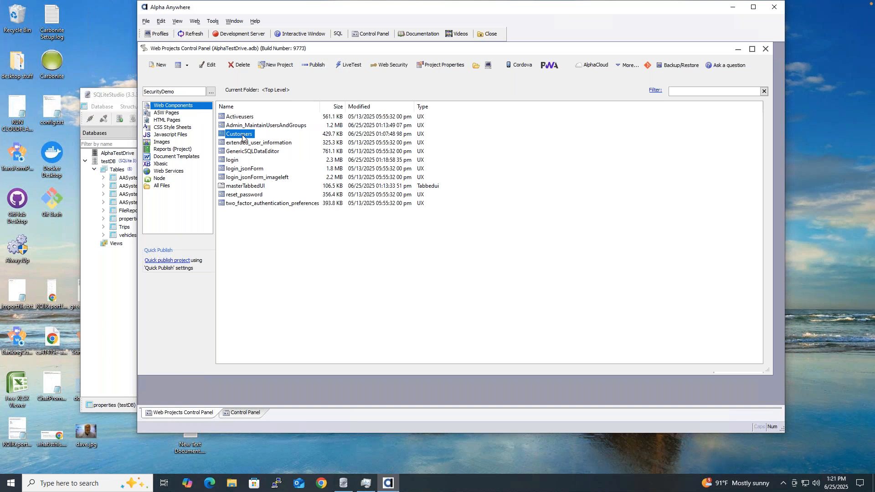
pyautogui.rightClick(242, 135)
pyautogui.moveTo(401, 320)
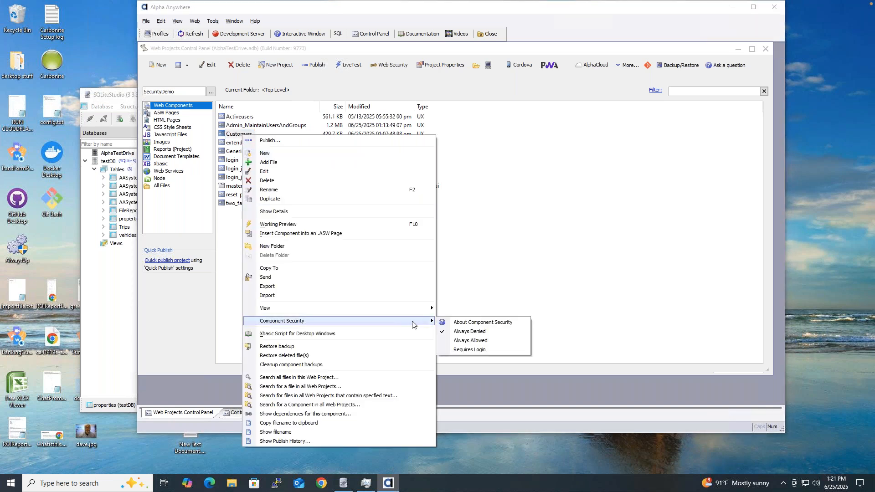
pyautogui.click(486, 350)
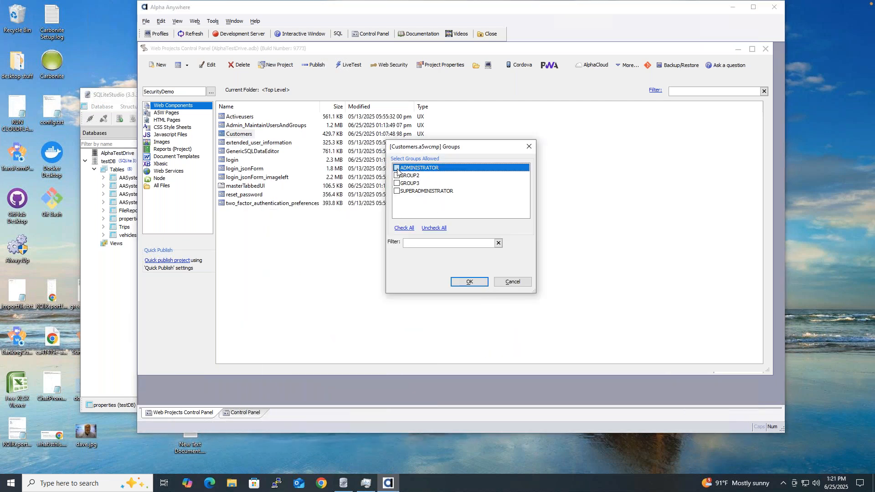
pyautogui.click(396, 168)
pyautogui.click(396, 176)
pyautogui.click(397, 184)
pyautogui.click(397, 191)
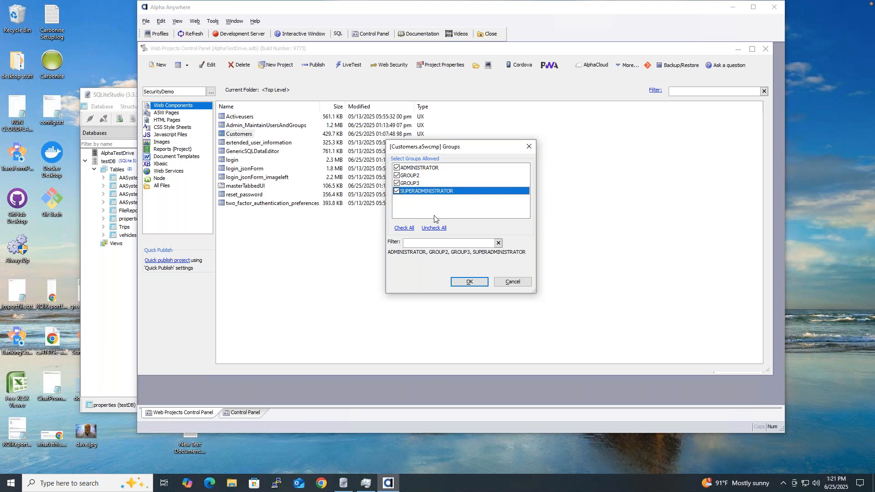
pyautogui.click(469, 282)
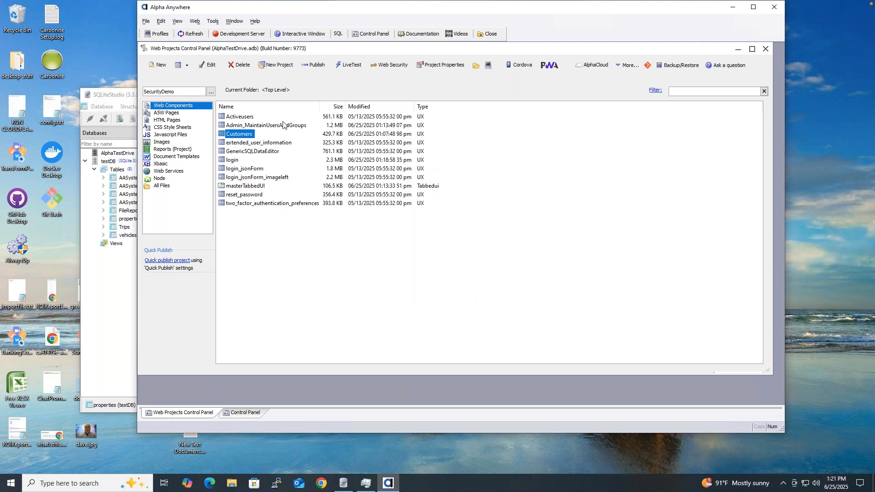
pyautogui.click(354, 66)
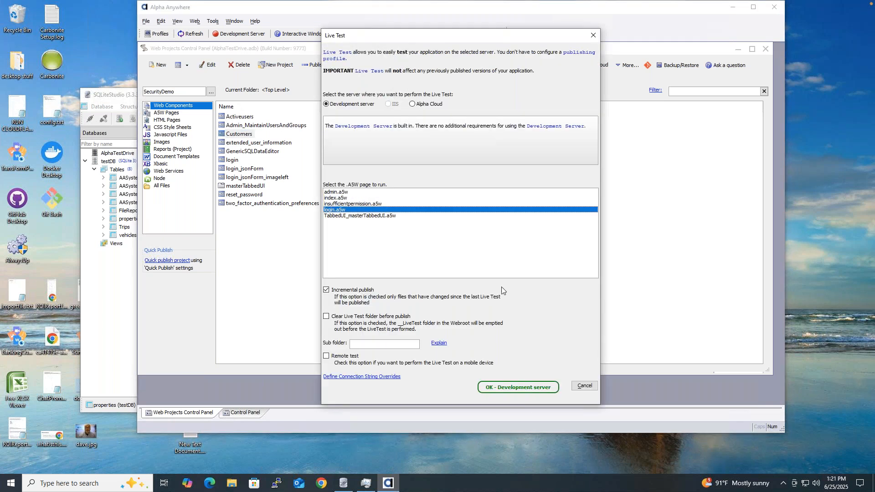
pyautogui.click(518, 387)
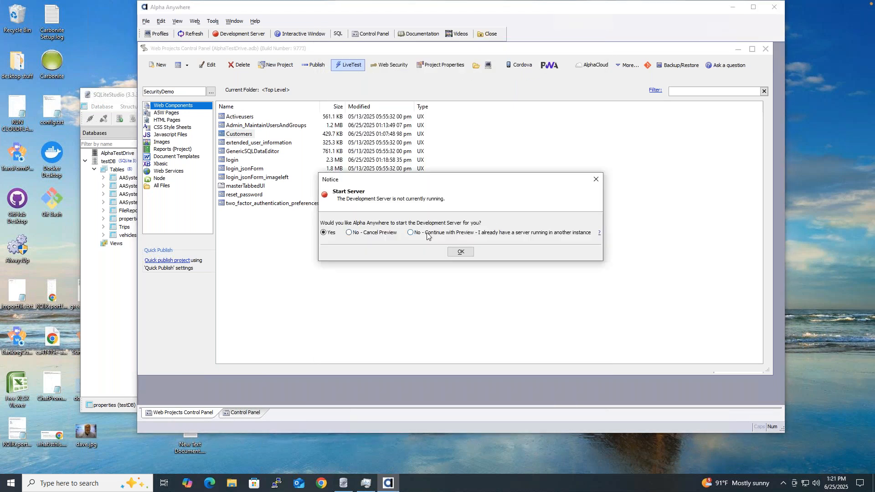
pyautogui.click(427, 233)
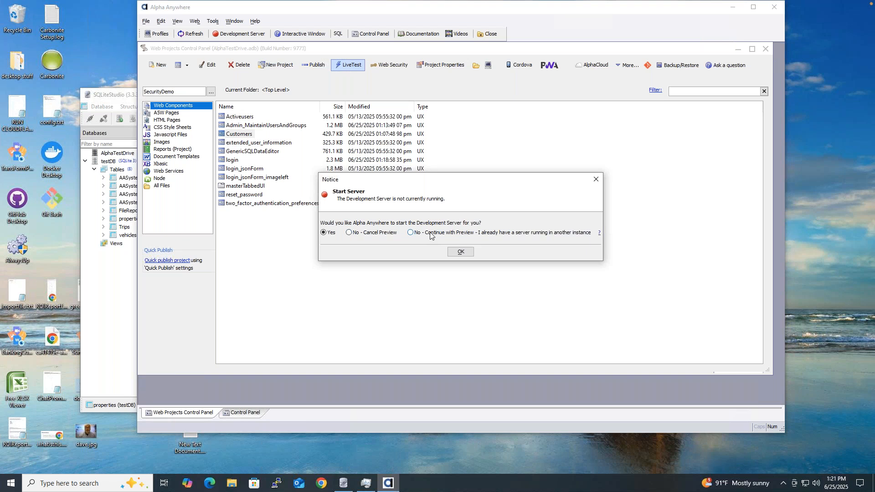
pyautogui.click(461, 251)
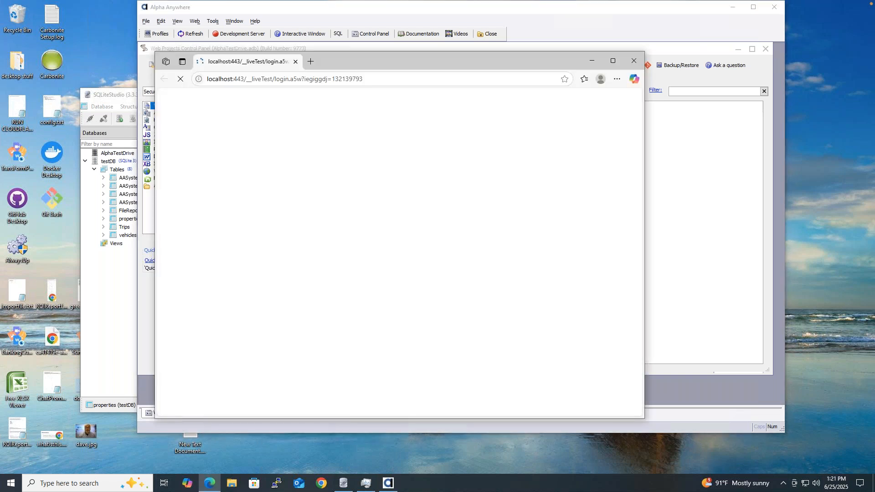
pyautogui.write('user1@alpha')
pyautogui.write('.com')
pyautogui.press('Tab')
pyautogui.write('••••••••••')
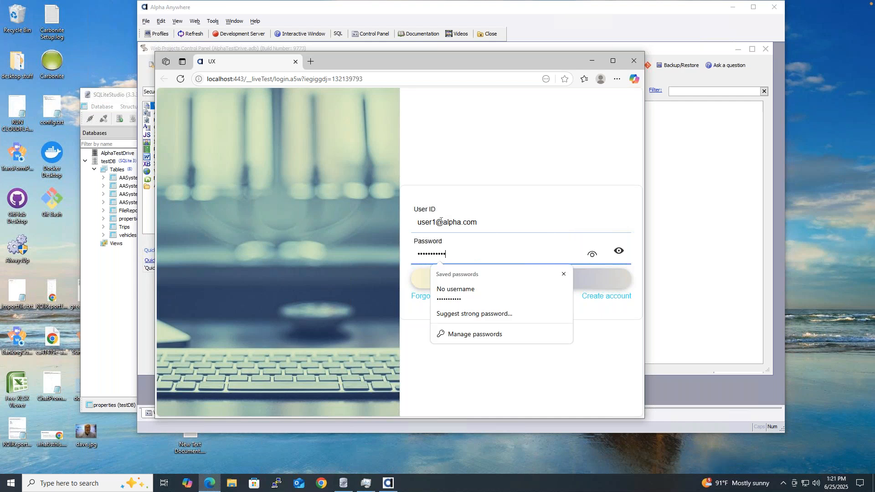
pyautogui.press('Return')
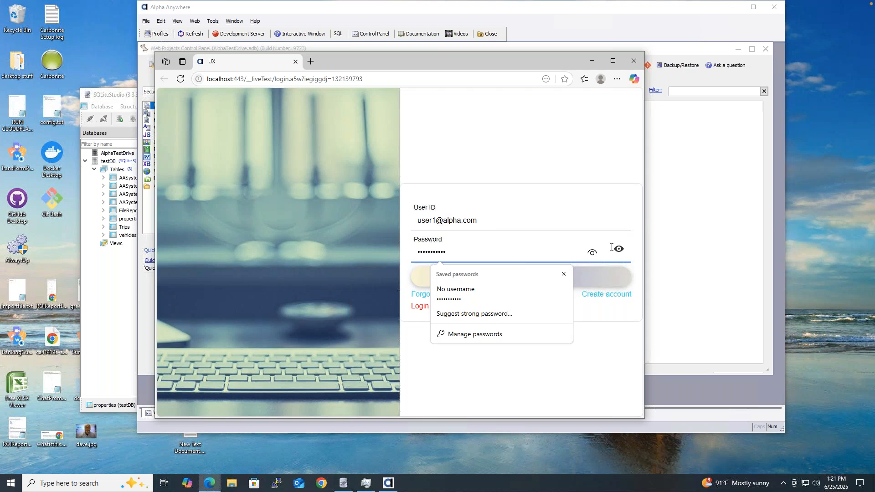
pyautogui.click(618, 250)
pyautogui.click(618, 250)
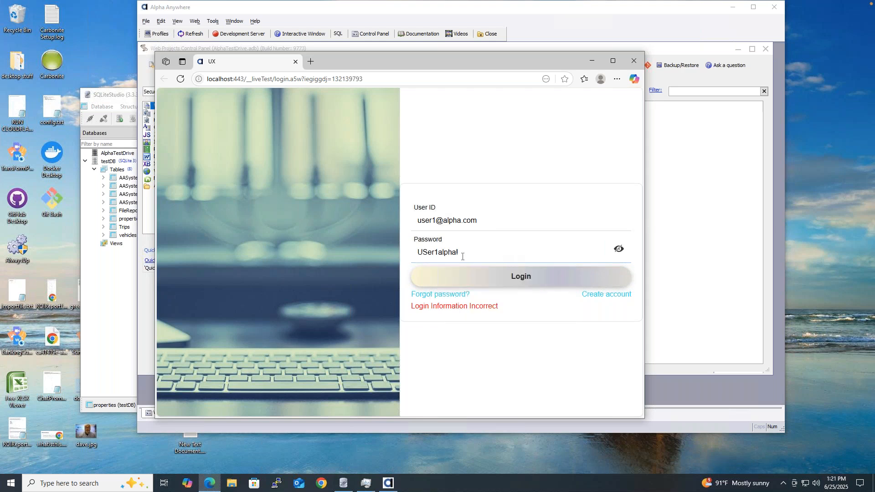
pyautogui.click(430, 253)
pyautogui.press('BackSpace')
pyautogui.write('s')
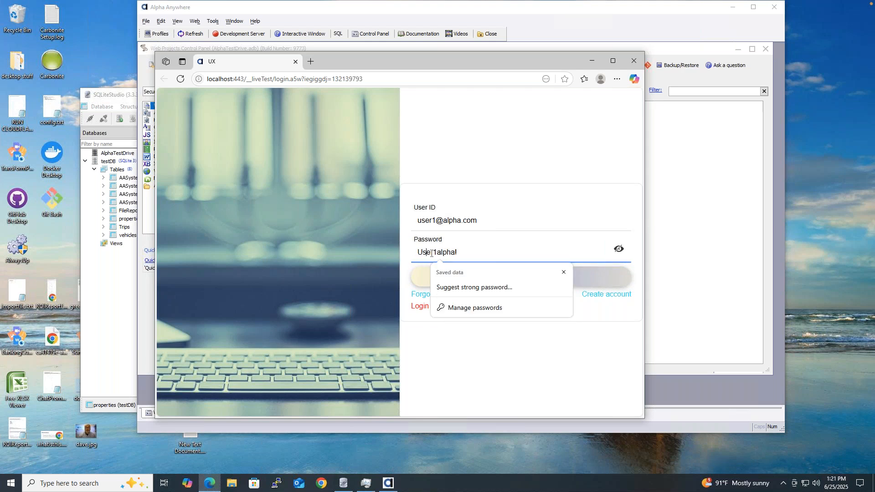
pyautogui.click(569, 321)
pyautogui.click(564, 275)
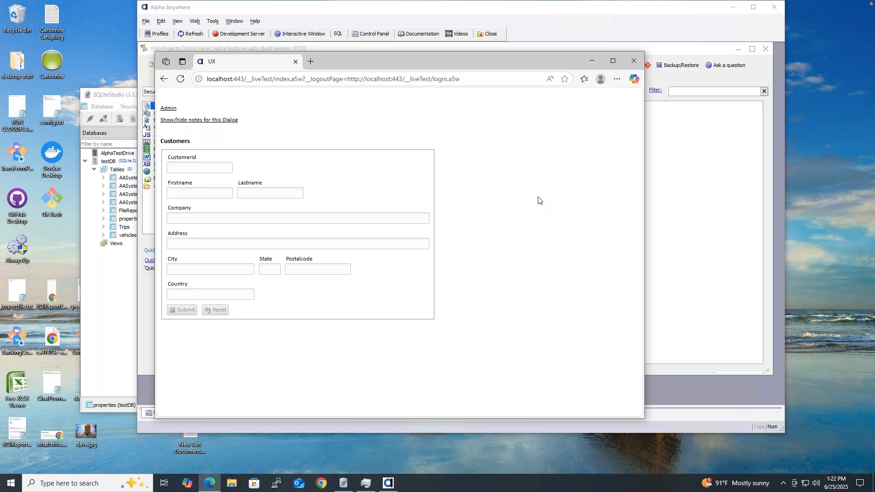
pyautogui.click(168, 110)
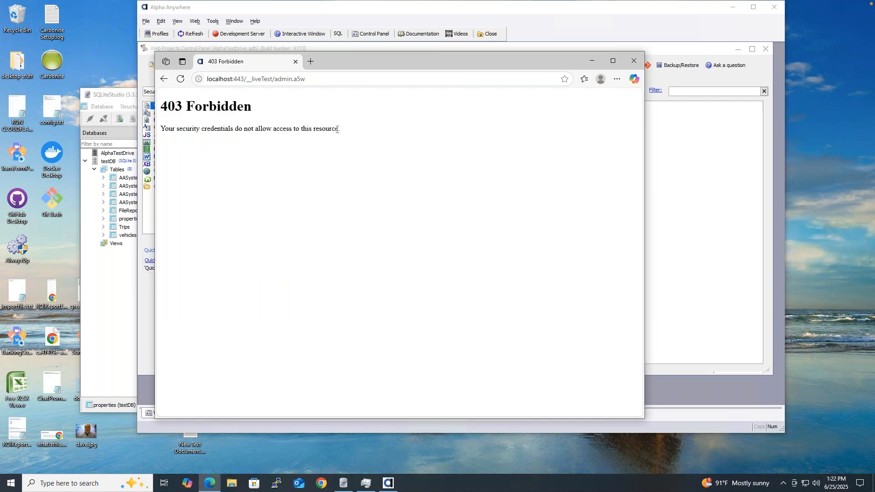
pyautogui.click(634, 61)
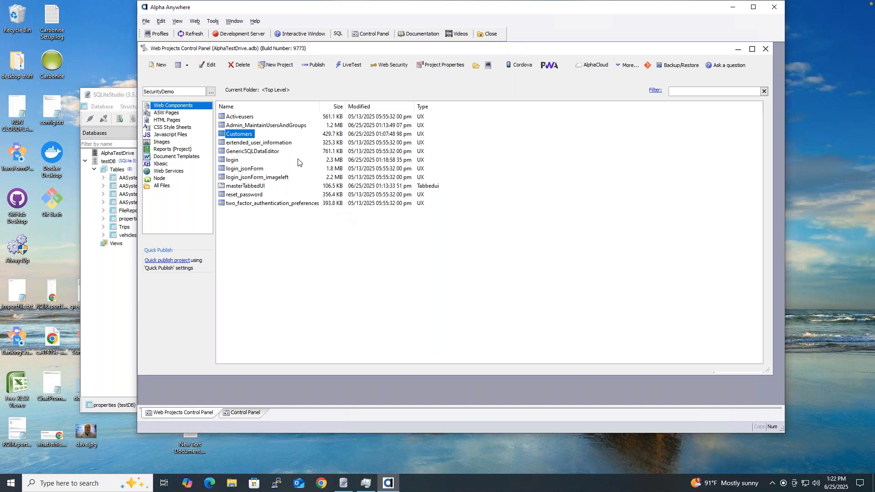
# Step: Give admin.a5w Requires Login page security, allowing only ADMINISTRATOR and SUPERADMINISTRATOR
pyautogui.click(186, 113)
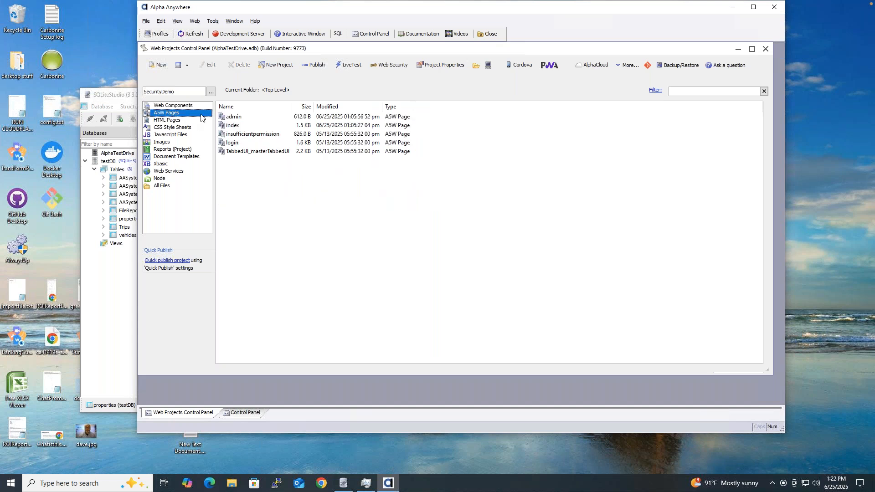
pyautogui.click(236, 117)
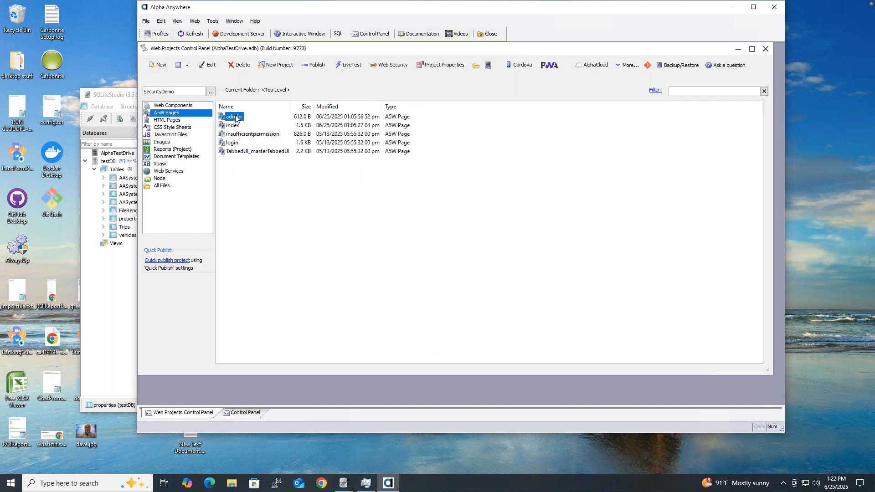
pyautogui.rightClick(236, 117)
pyautogui.moveTo(383, 275)
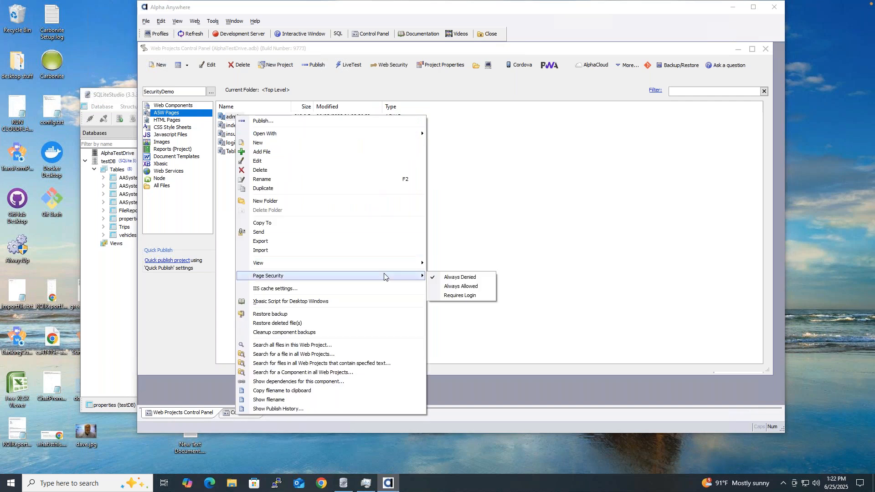
pyautogui.click(467, 295)
pyautogui.click(396, 167)
pyautogui.click(397, 191)
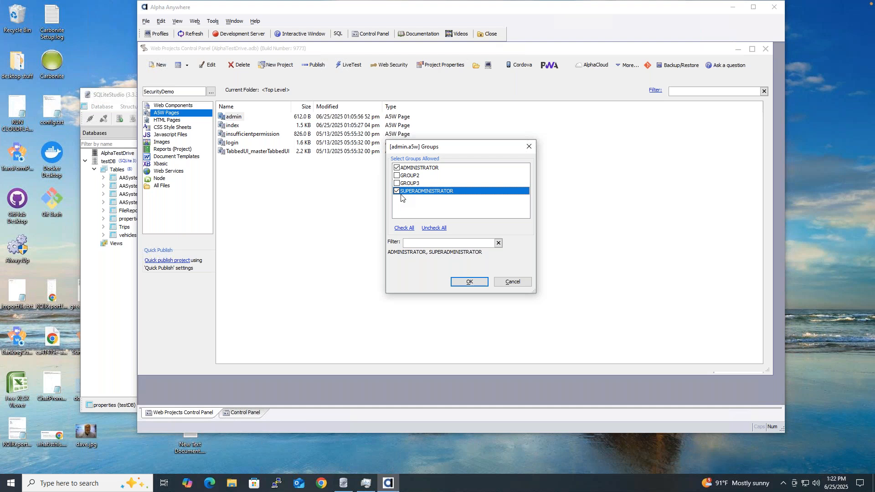
pyautogui.click(470, 282)
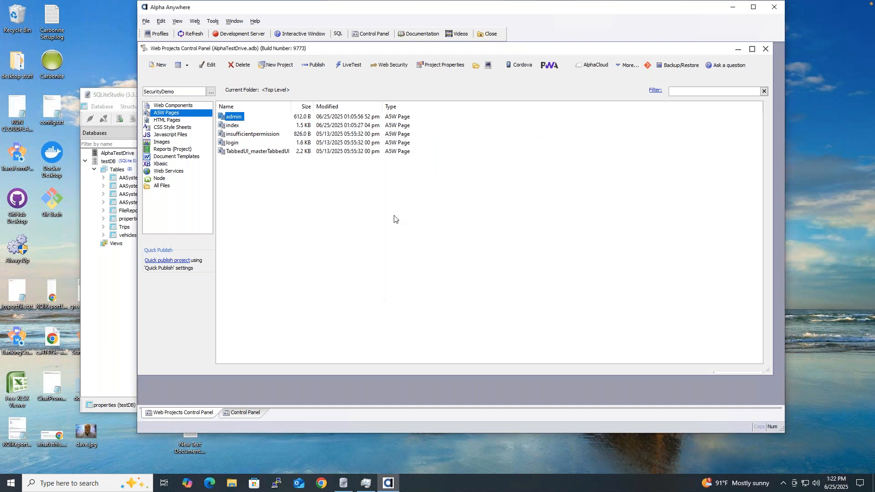
# Step: Start a live test of login.a5w on the already running development server
pyautogui.click(349, 67)
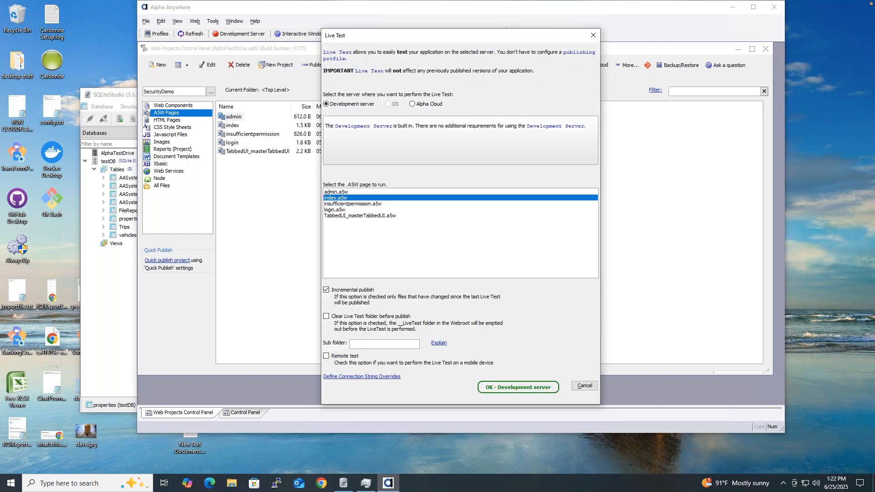
pyautogui.click(343, 210)
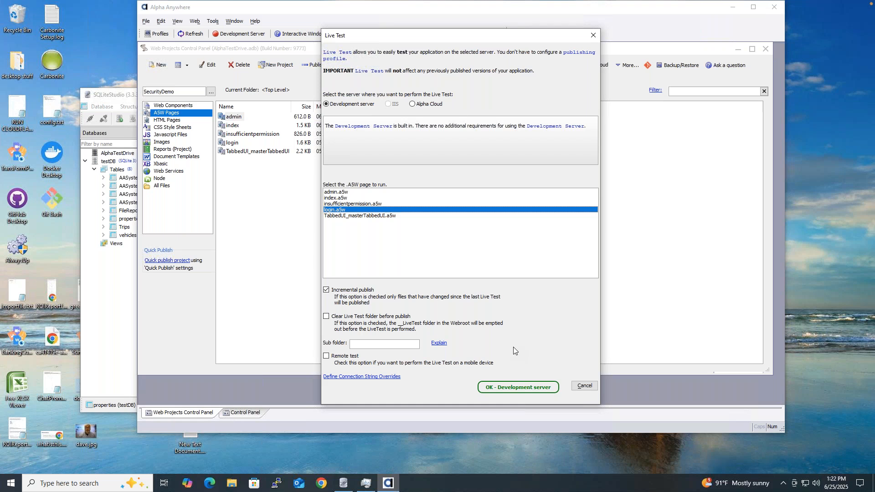
pyautogui.click(518, 387)
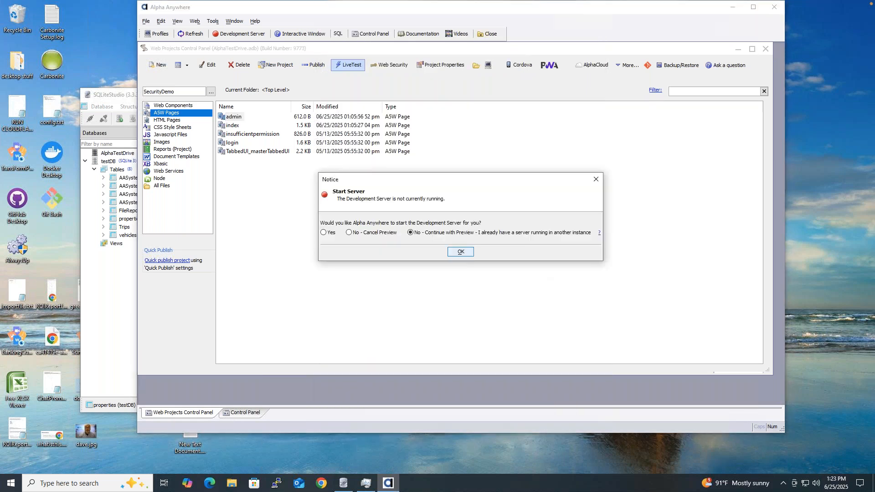
pyautogui.click(467, 253)
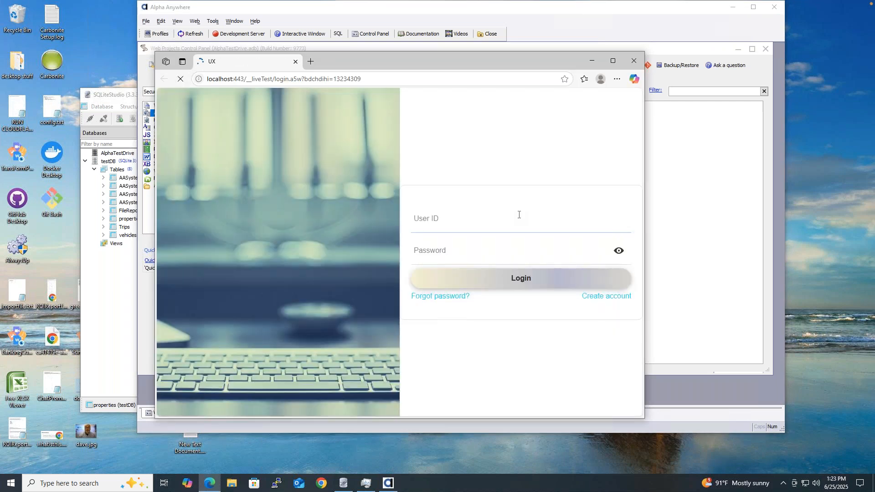
# Step: Log in as the first test user, correcting a mis-capitalised letter in the password
pyautogui.click(519, 215)
pyautogui.write('user1')
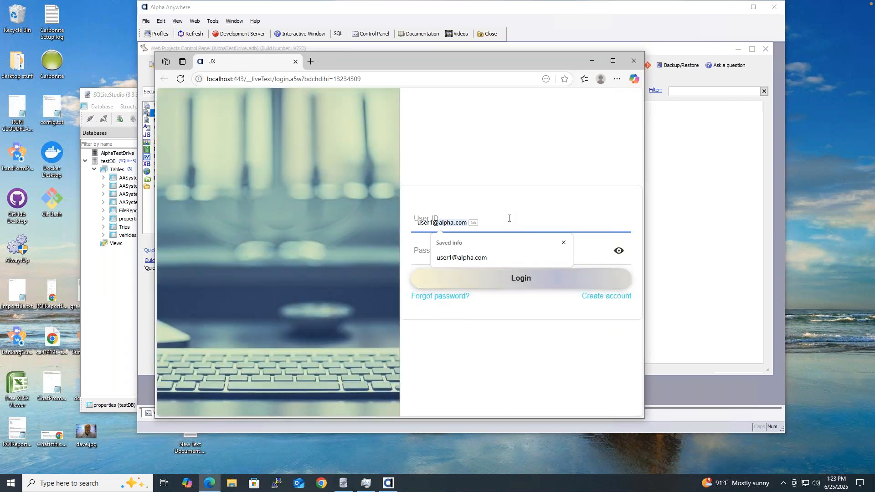
pyautogui.press('Tab')
pyautogui.write('password12')
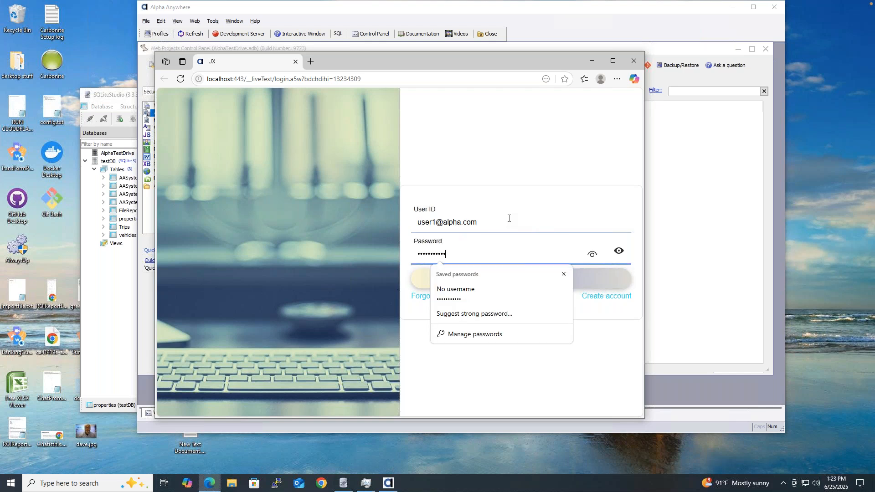
pyautogui.click(566, 307)
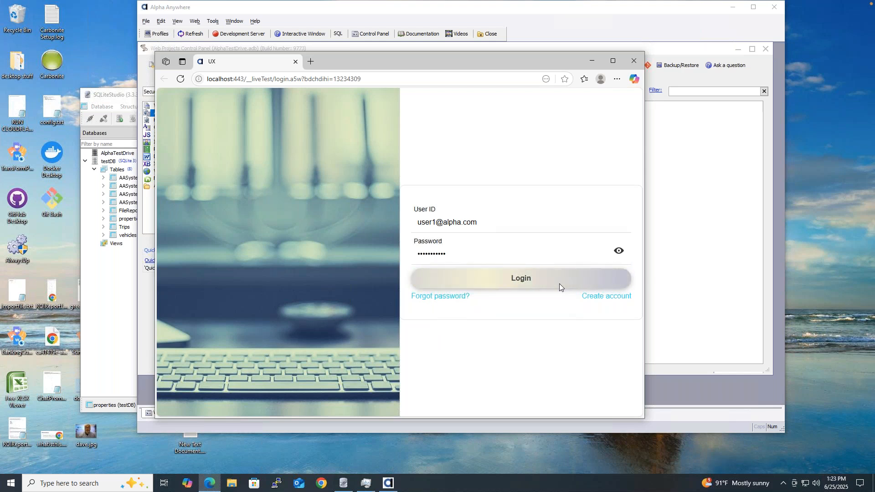
pyautogui.click(559, 284)
pyautogui.click(616, 246)
pyautogui.click(429, 254)
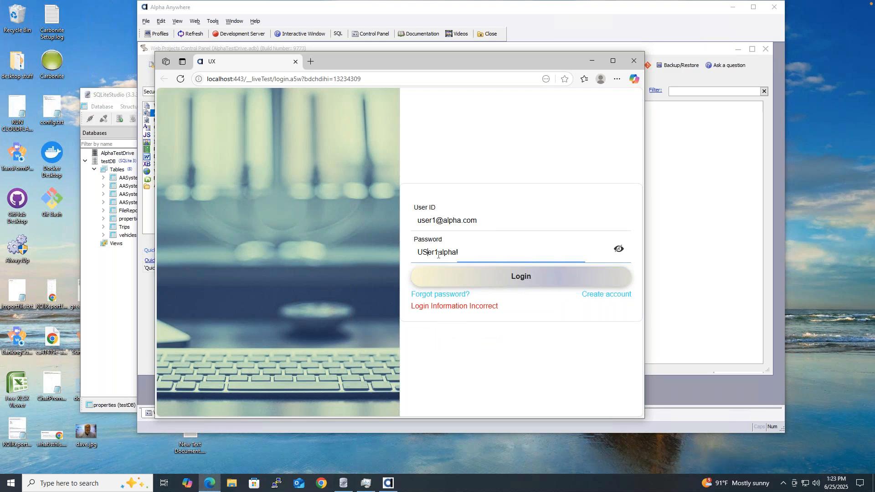
pyautogui.press('BackSpace')
pyautogui.write('s')
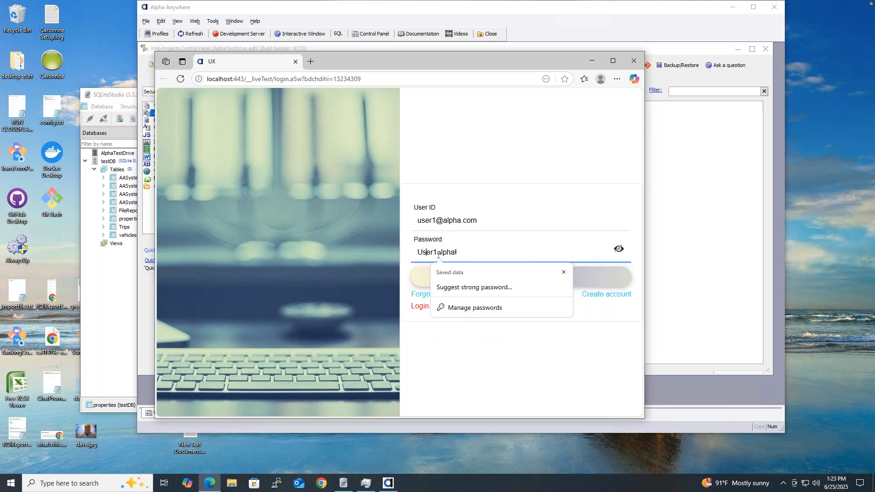
pyautogui.click(425, 372)
pyautogui.click(496, 277)
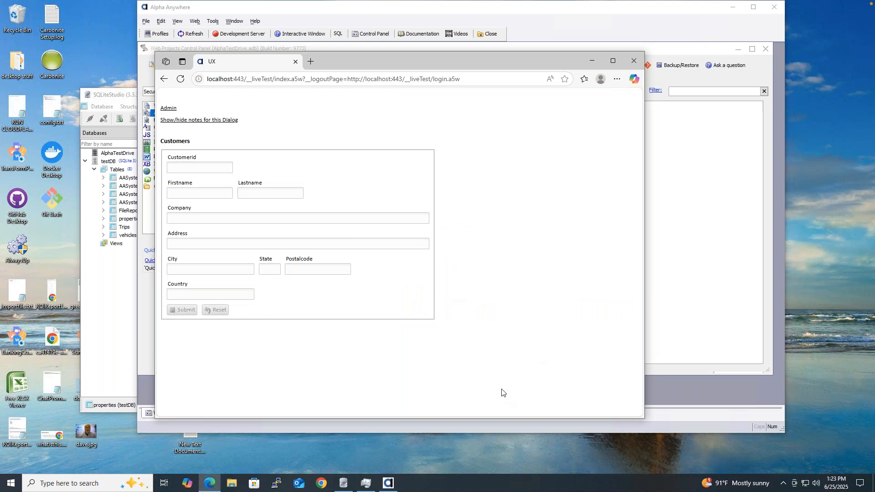
# Step: Open the Admin page, go back to the Customers form, and close the browser test
pyautogui.click(174, 111)
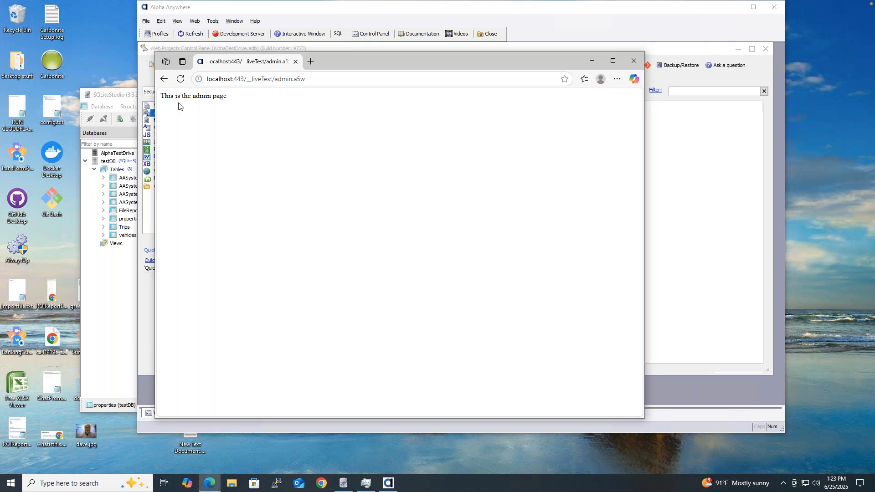
pyautogui.click(165, 80)
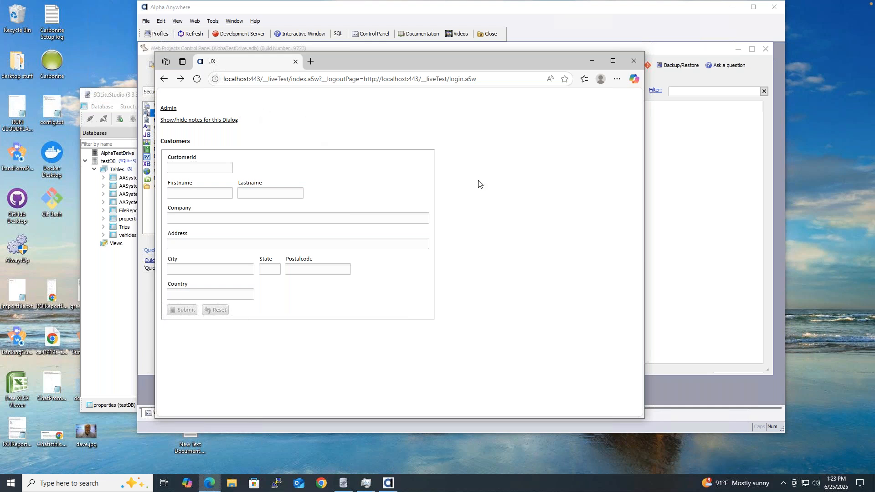
pyautogui.click(635, 61)
pyautogui.click(381, 269)
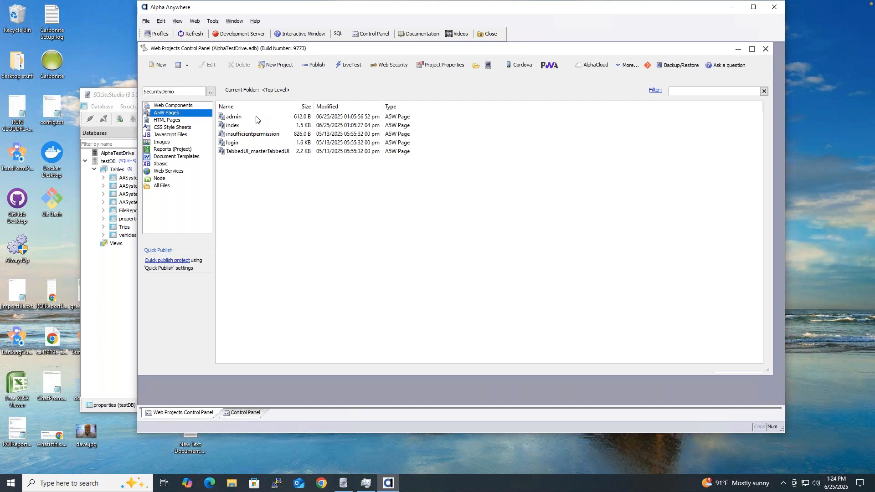
# Step: Open the Customers web component for editing
pyautogui.click(186, 105)
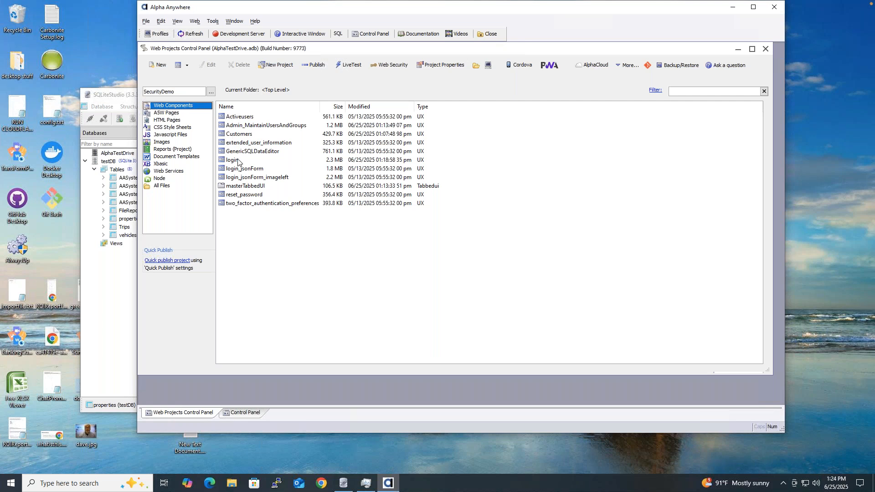
pyautogui.click(242, 136)
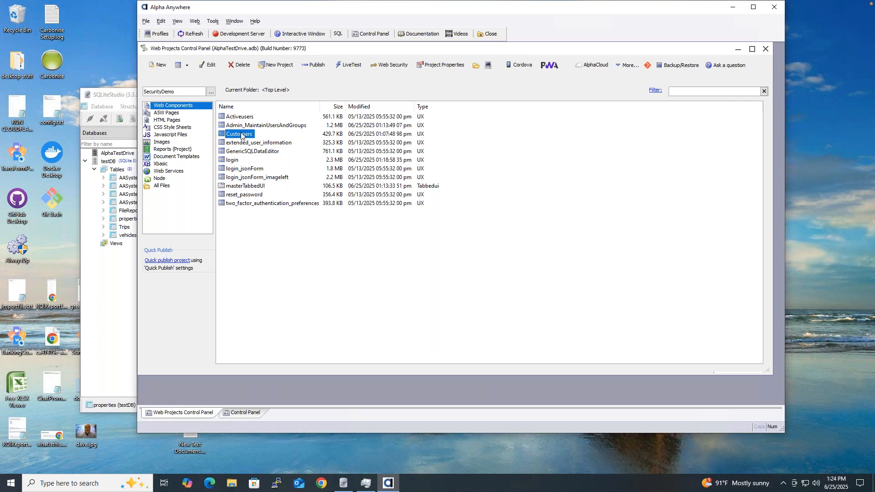
pyautogui.doubleClick(241, 134)
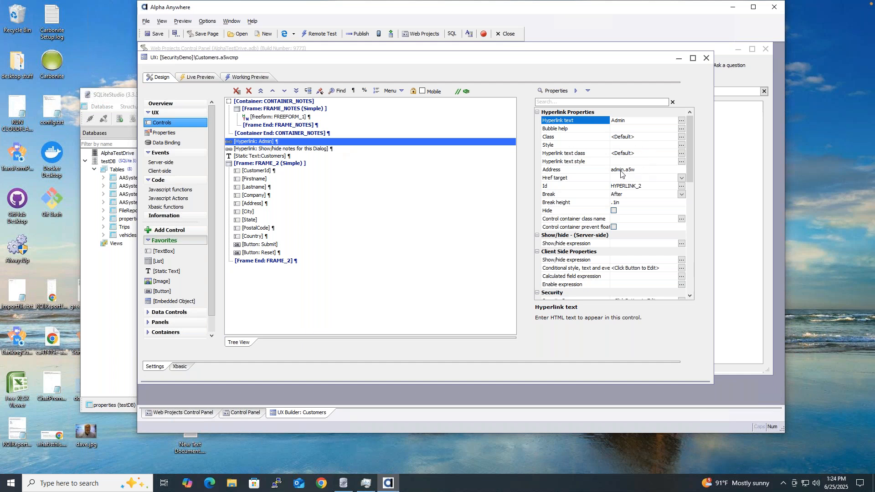
# Step: Limit the Admin link to the ADMINISTRATOR and SUPERADMINISTRATOR groups and save Customers
pyautogui.moveTo(690, 158); pyautogui.dragTo(687, 196)
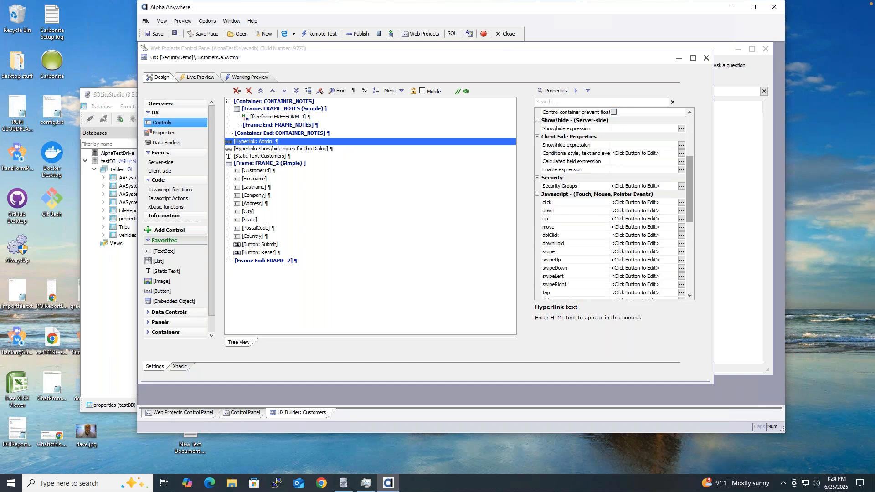
pyautogui.click(682, 186)
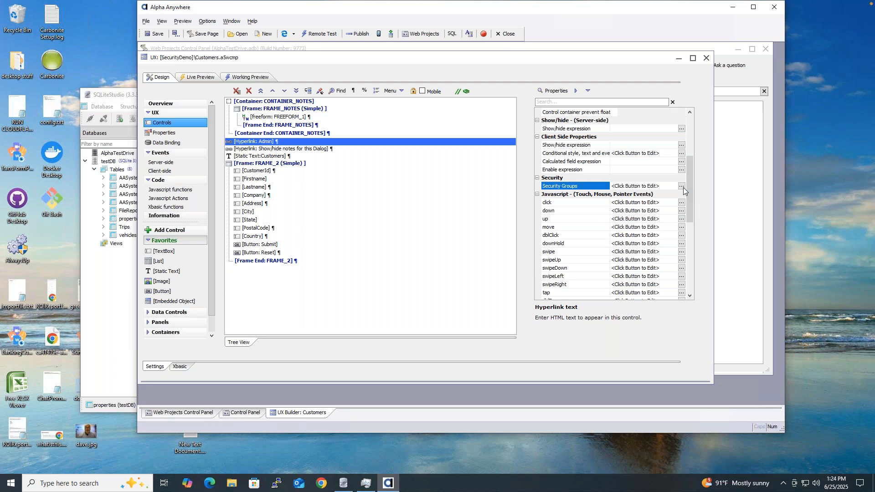
pyautogui.click(681, 187)
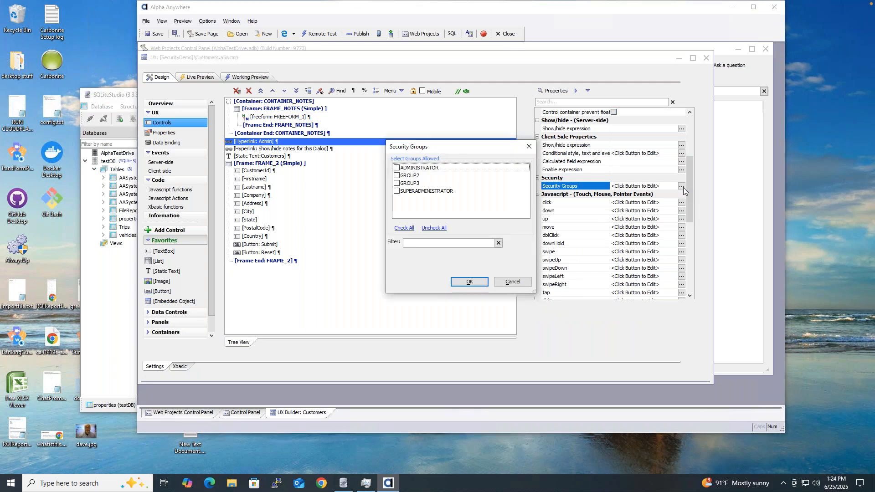
pyautogui.click(396, 168)
pyautogui.click(397, 191)
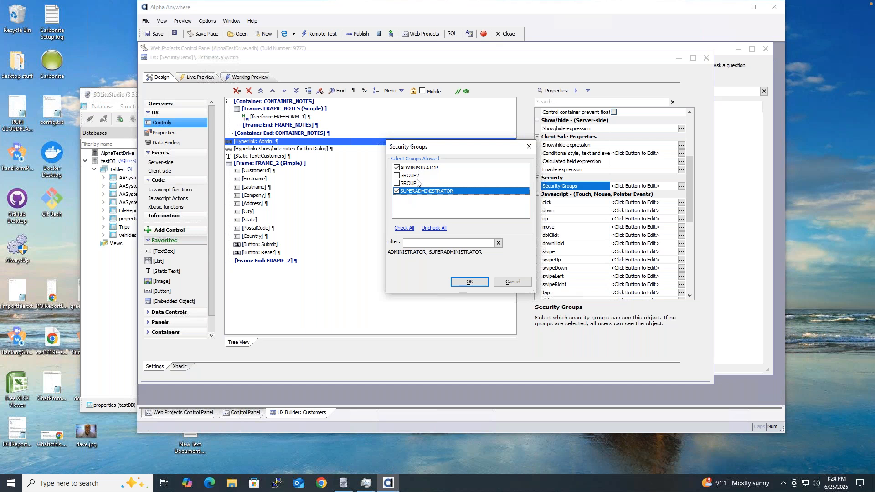
pyautogui.click(467, 282)
pyautogui.click(155, 34)
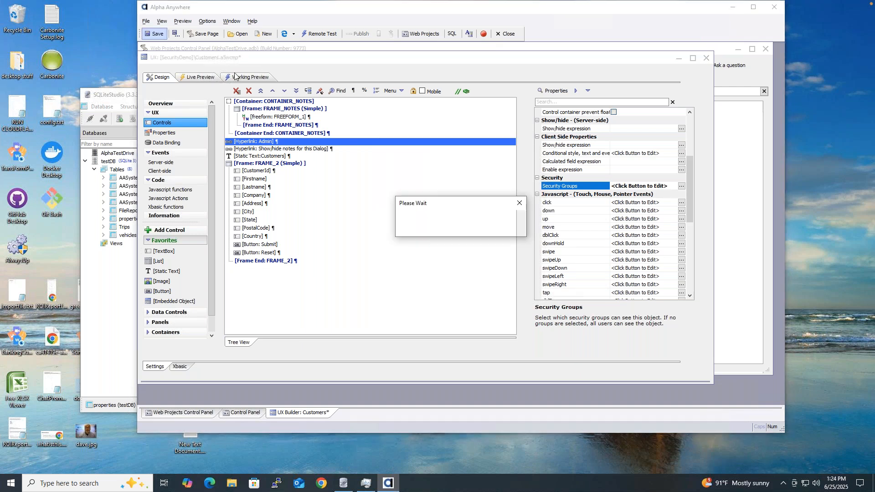
pyautogui.click(317, 45)
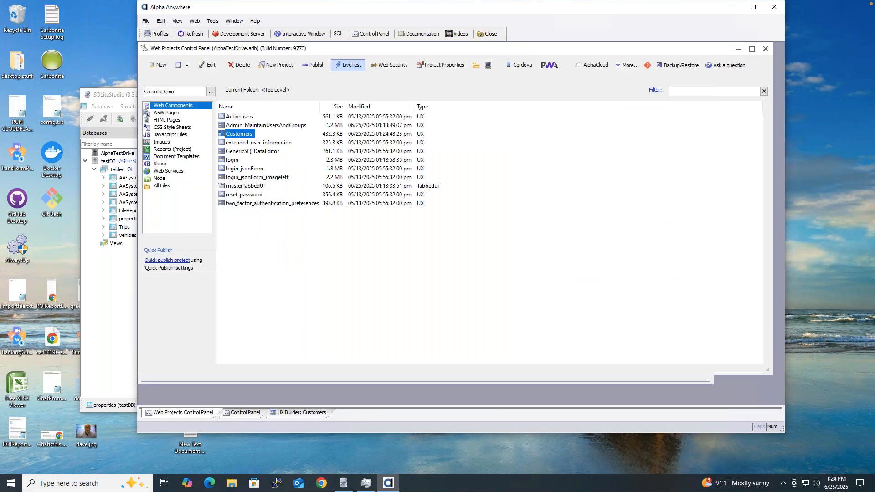
# Step: Start a live test on the development server, continuing with the running server
pyautogui.click(348, 65)
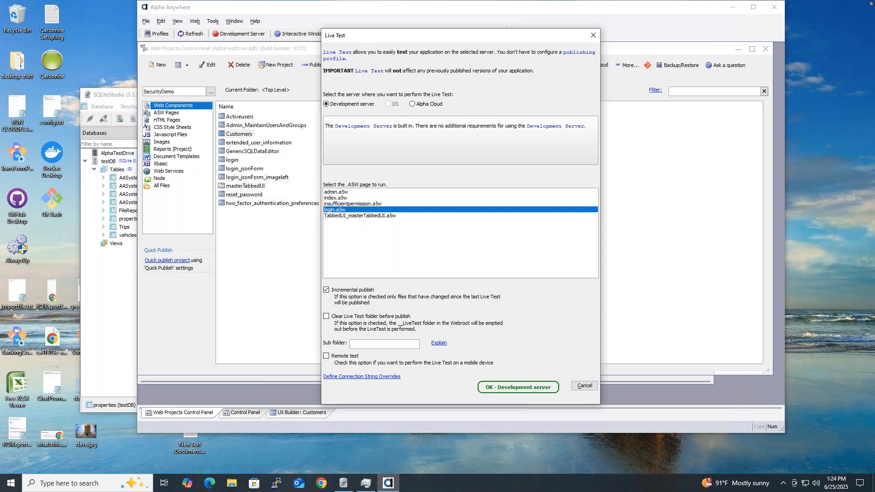
pyautogui.click(518, 387)
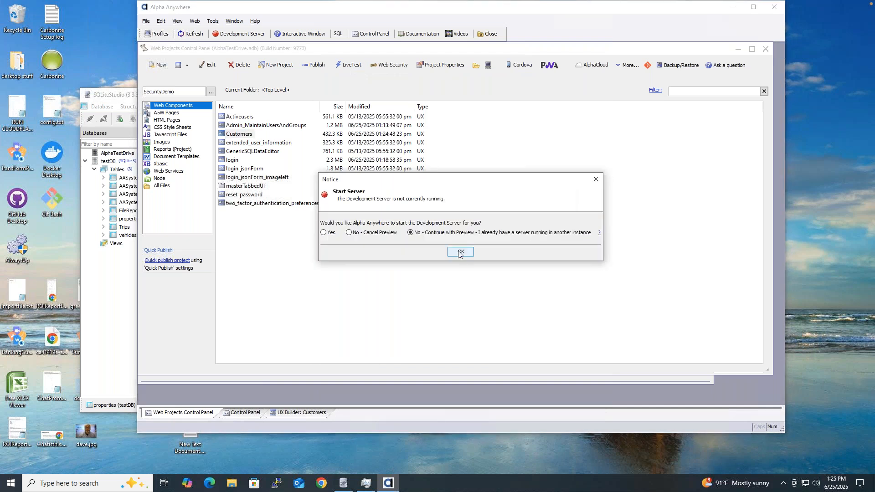
pyautogui.click(458, 252)
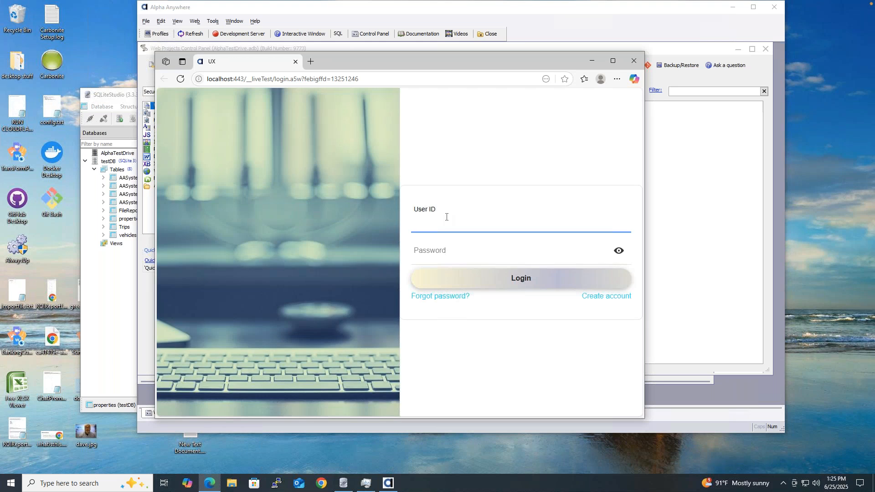
# Step: Log in as the second test user, fixing the password's capital letter, and decline saving it
pyautogui.write('user2')
pyautogui.write('@alpha.com')
pyautogui.press('Tab')
pyautogui.write('••••••••••')
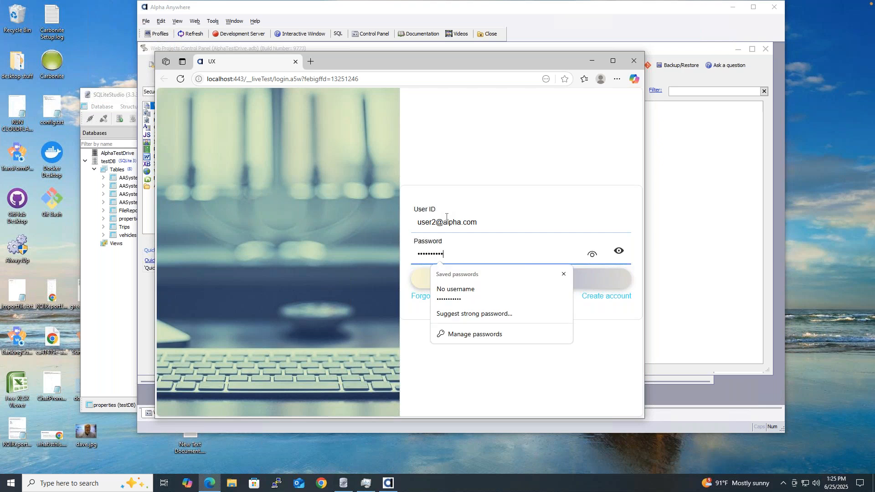
pyautogui.click(617, 251)
pyautogui.moveTo(423, 254); pyautogui.dragTo(428, 254)
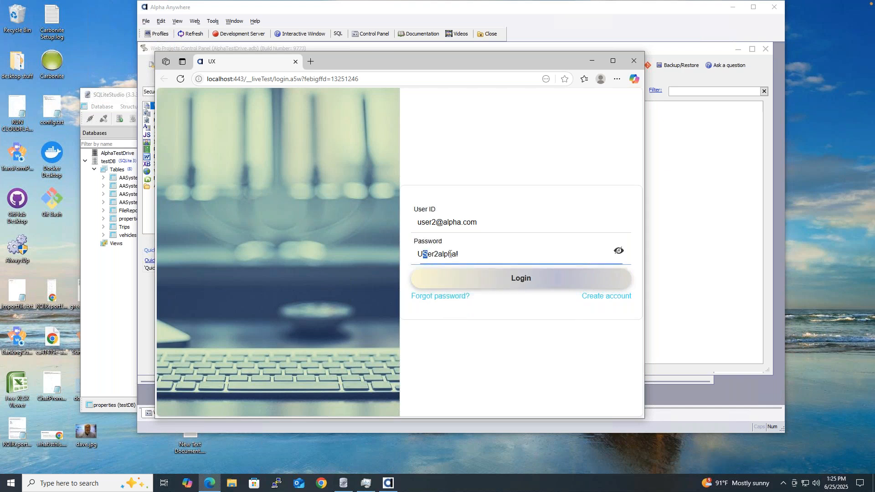
pyautogui.write('s')
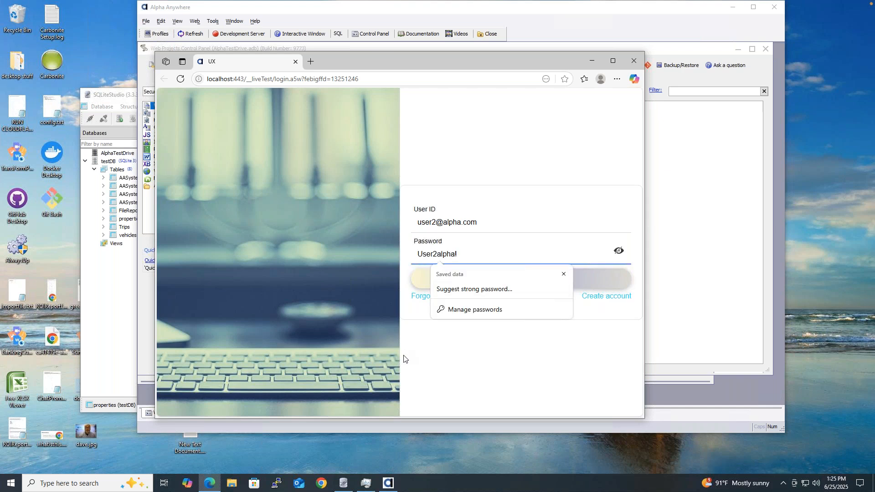
pyautogui.click(470, 307)
pyautogui.click(480, 279)
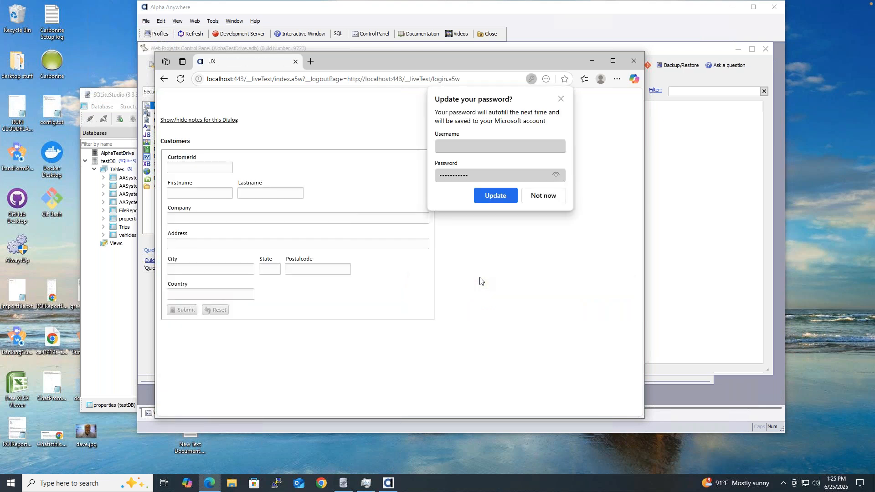
pyautogui.click(535, 197)
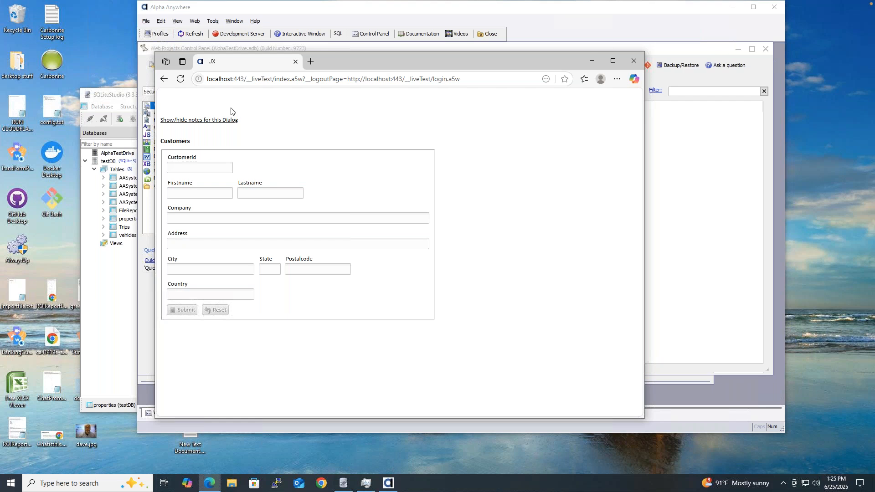
pyautogui.click(164, 81)
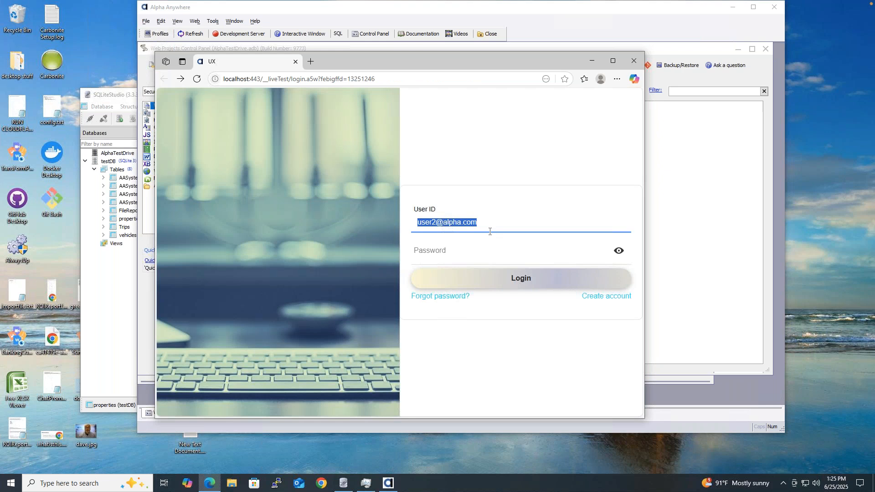
# Step: Dismiss the saved-password suggestions on the login page and close the browser test
pyautogui.click(480, 252)
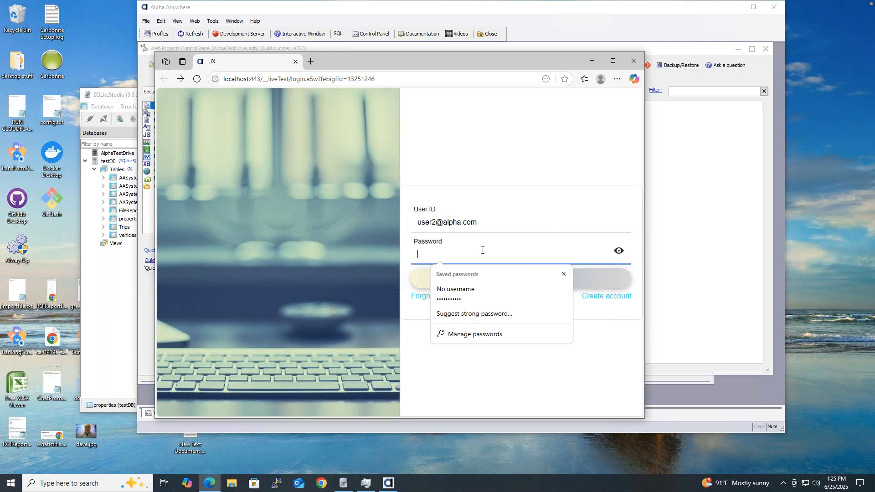
pyautogui.press('Escape')
pyautogui.click(487, 169)
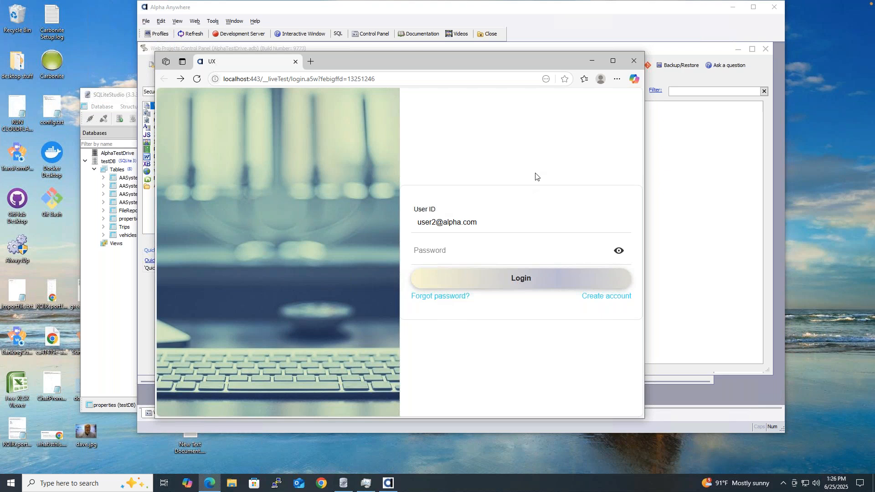
pyautogui.click(633, 62)
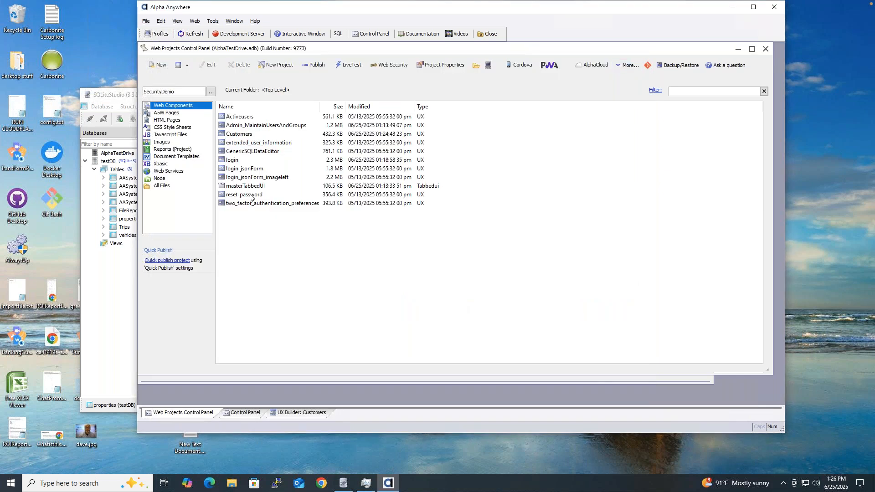
# Step: Open the login component's Properties and check Allow login using Google
pyautogui.click(235, 160)
pyautogui.doubleClick(235, 161)
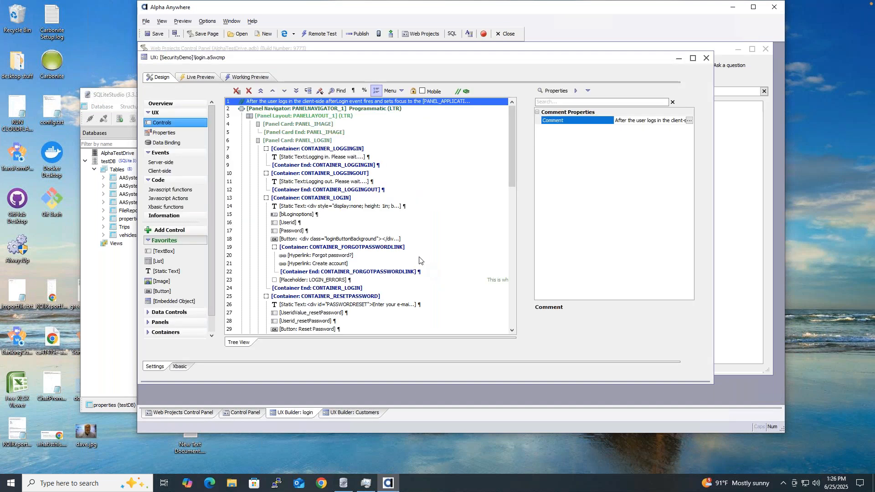
pyautogui.click(165, 133)
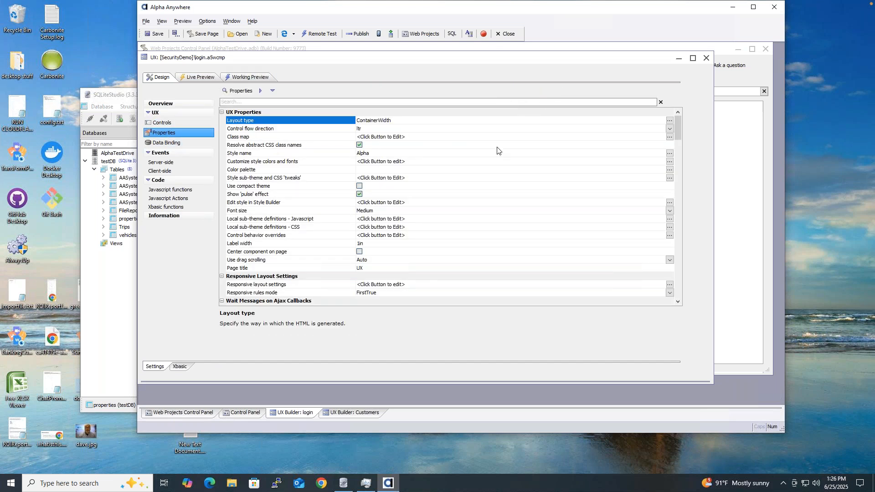
pyautogui.moveTo(676, 131); pyautogui.dragTo(675, 177)
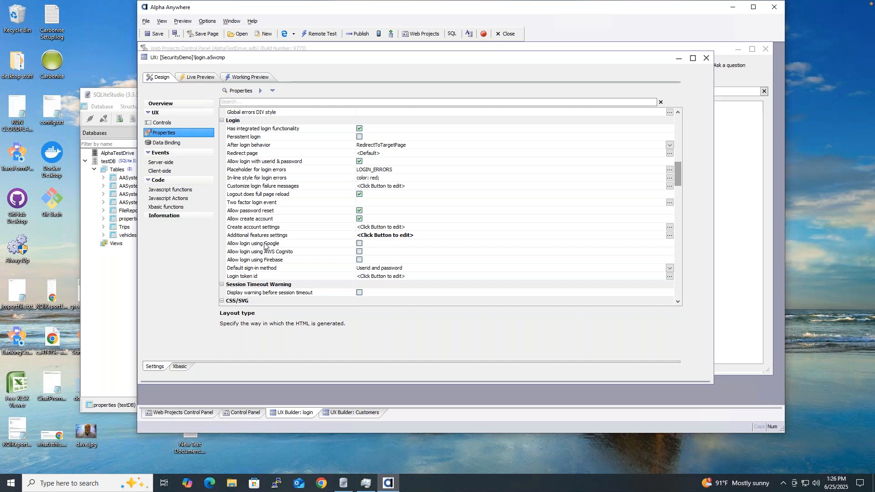
pyautogui.click(359, 244)
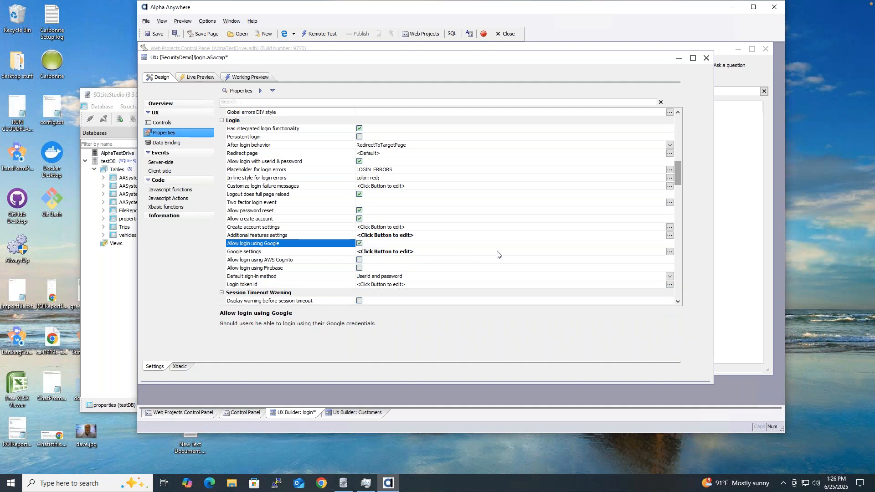
# Step: Read the Login with Google setup help, then cancel the Google login settings unchanged
pyautogui.click(669, 254)
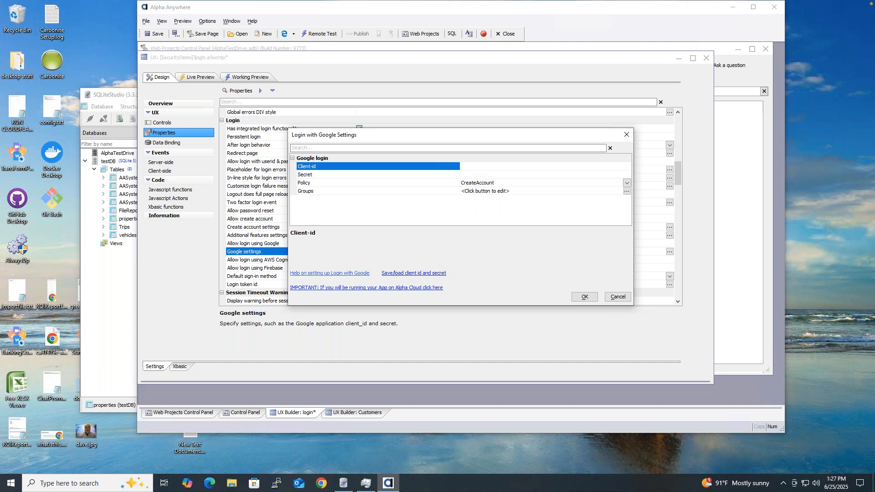
pyautogui.click(330, 274)
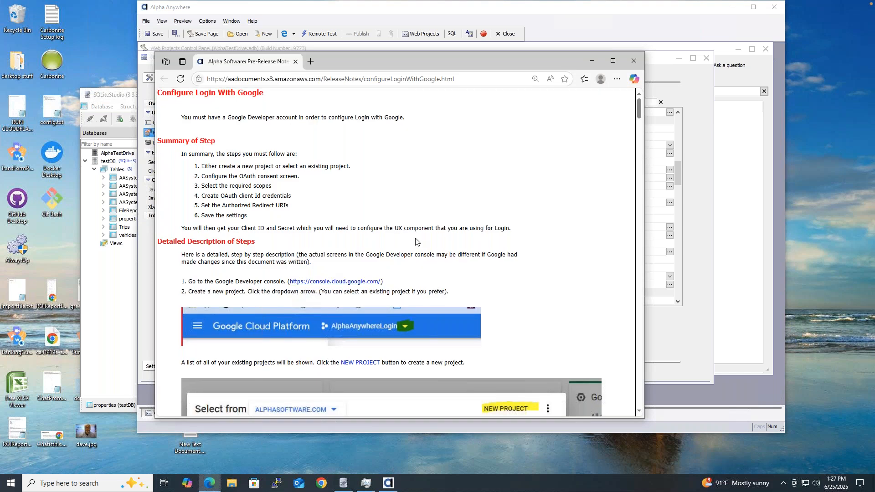
pyautogui.scroll(-1, 415, 242)
pyautogui.scroll(-3, 415, 242)
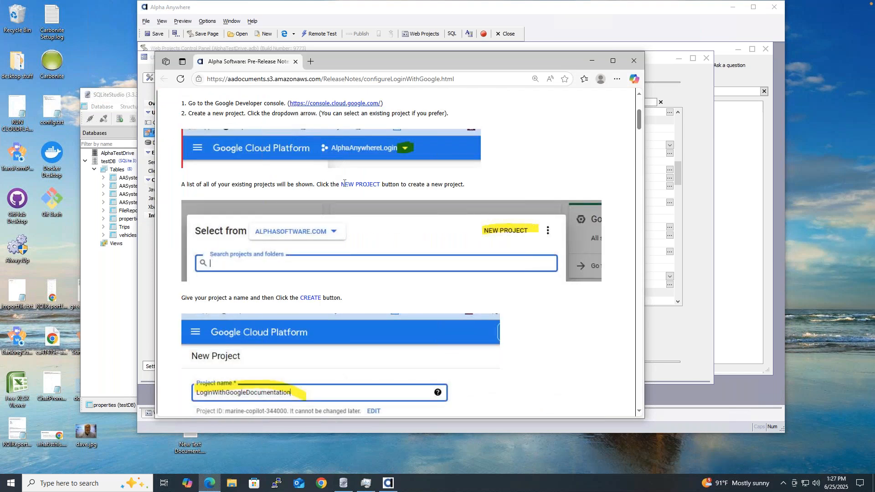
pyautogui.scroll(-4, 344, 183)
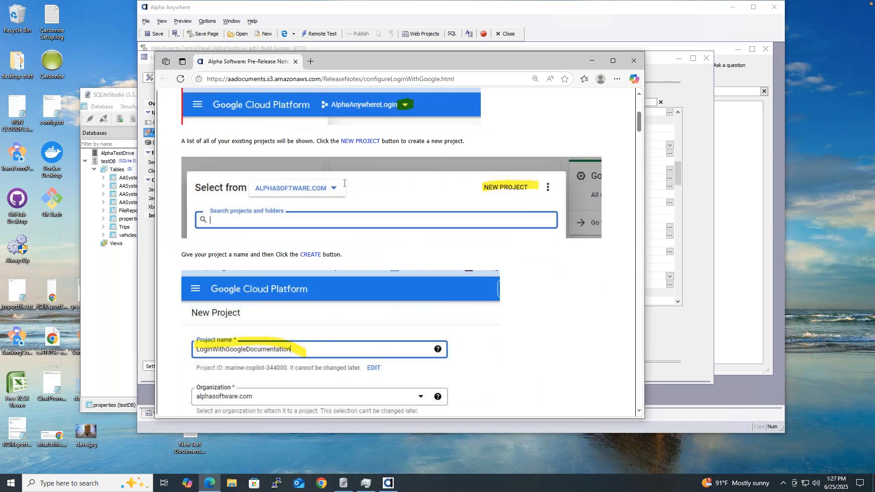
pyautogui.scroll(-4, 344, 183)
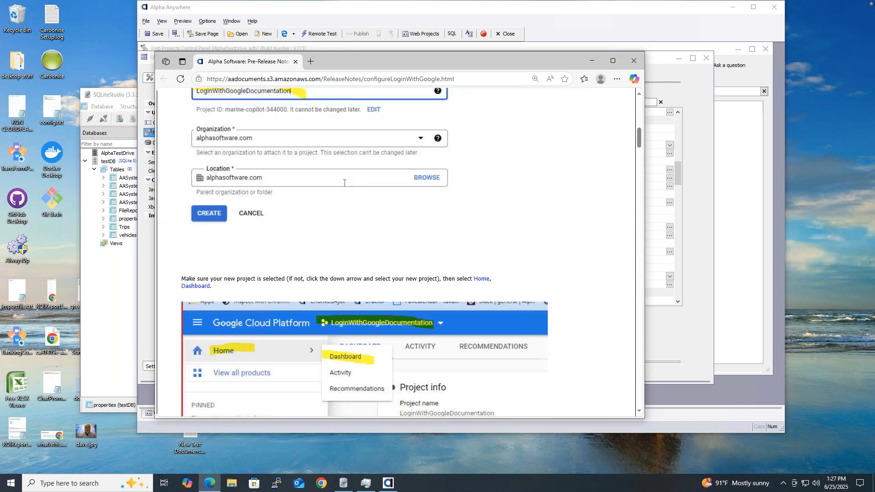
pyautogui.scroll(10, 344, 183)
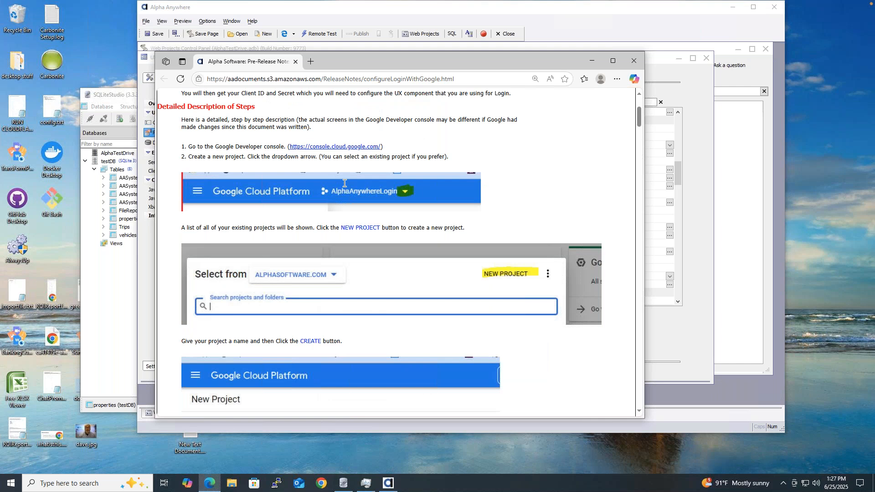
pyautogui.scroll(3, 344, 183)
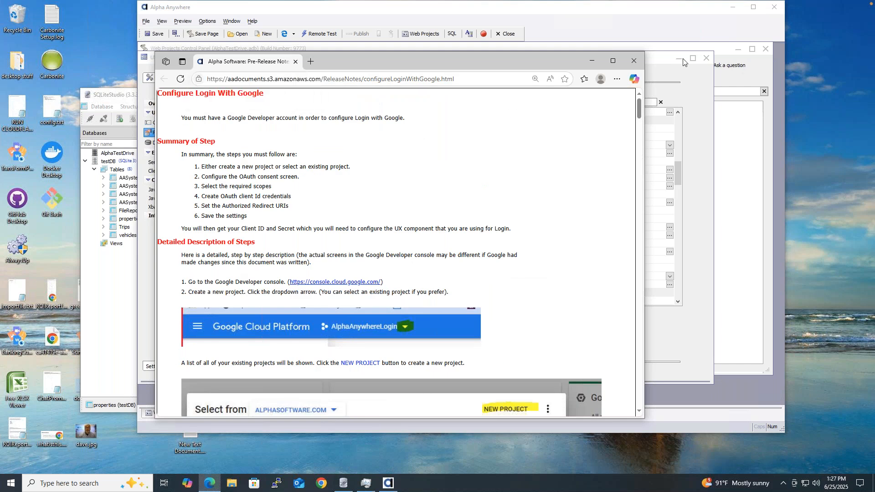
pyautogui.click(633, 62)
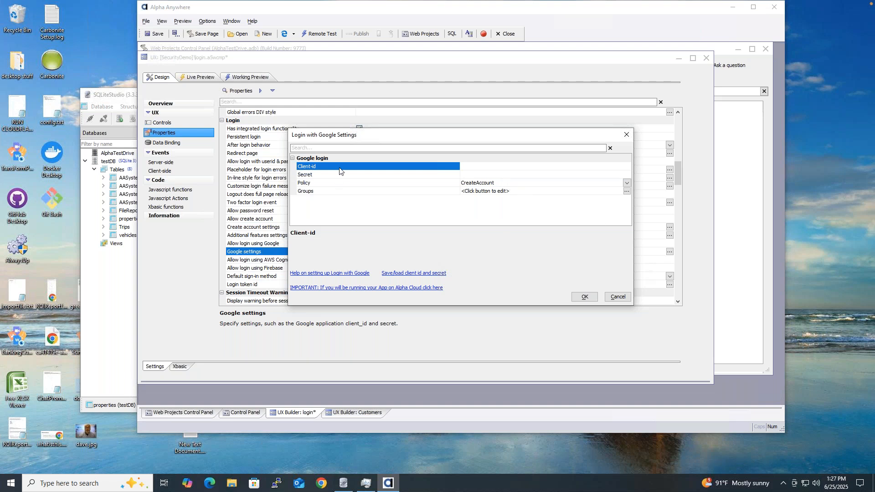
pyautogui.click(617, 296)
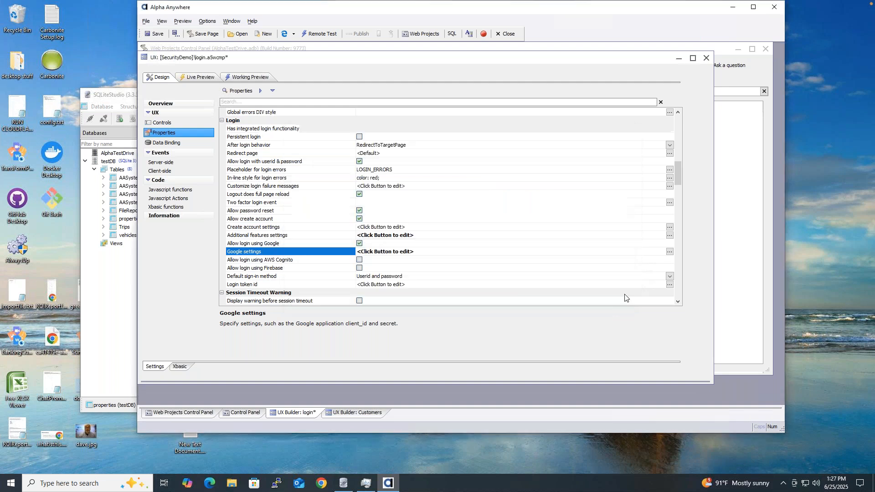
# Step: Check Allow login using AWS Cognito and keep Userid and password as the default sign-in method
pyautogui.click(359, 261)
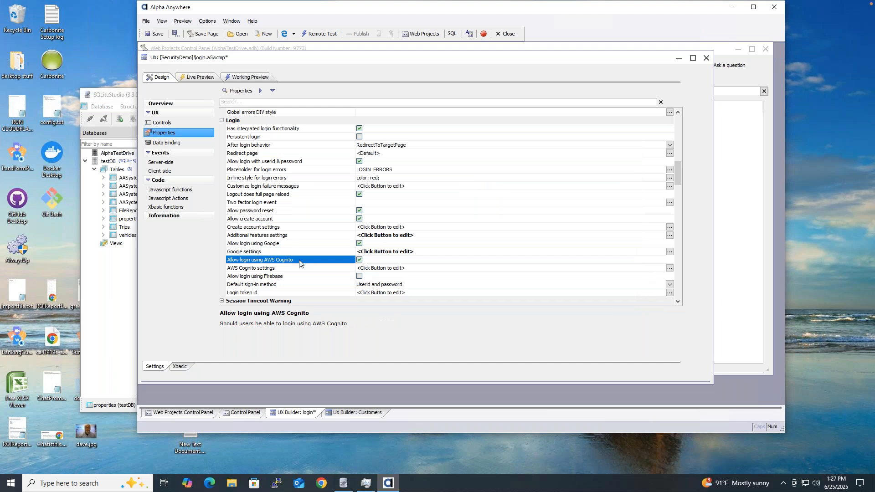
pyautogui.click(669, 268)
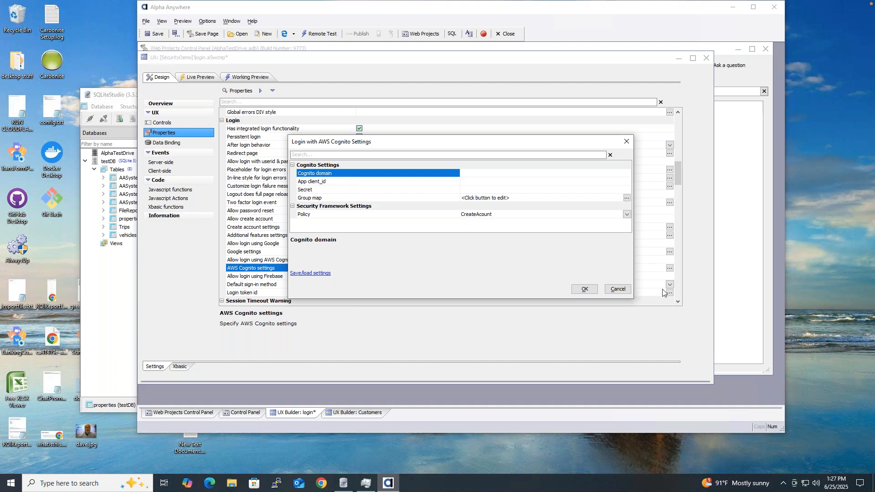
pyautogui.click(617, 290)
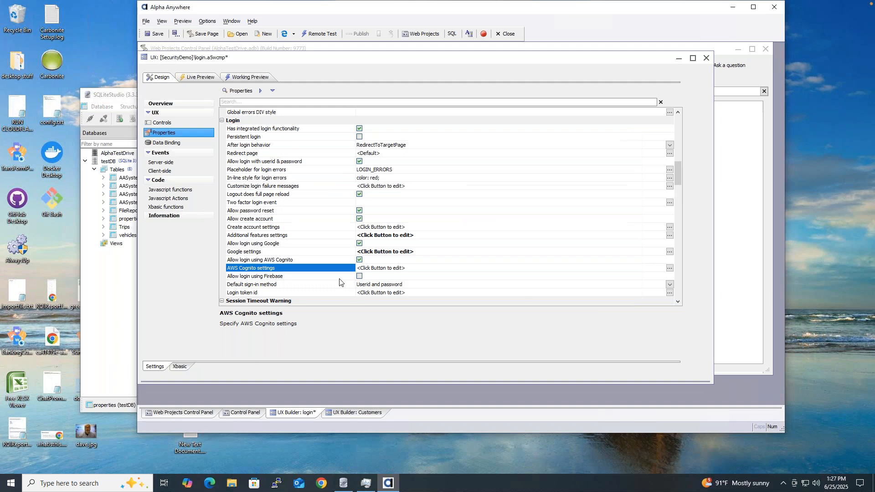
pyautogui.click(450, 286)
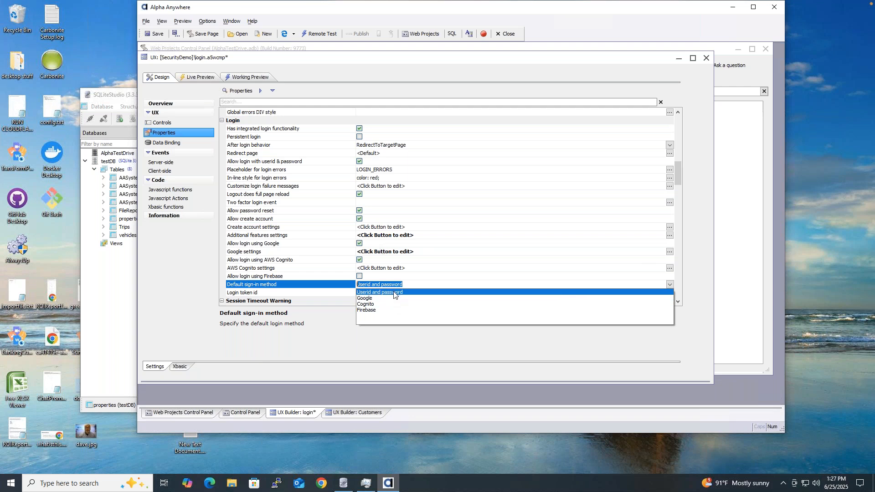
pyautogui.click(495, 256)
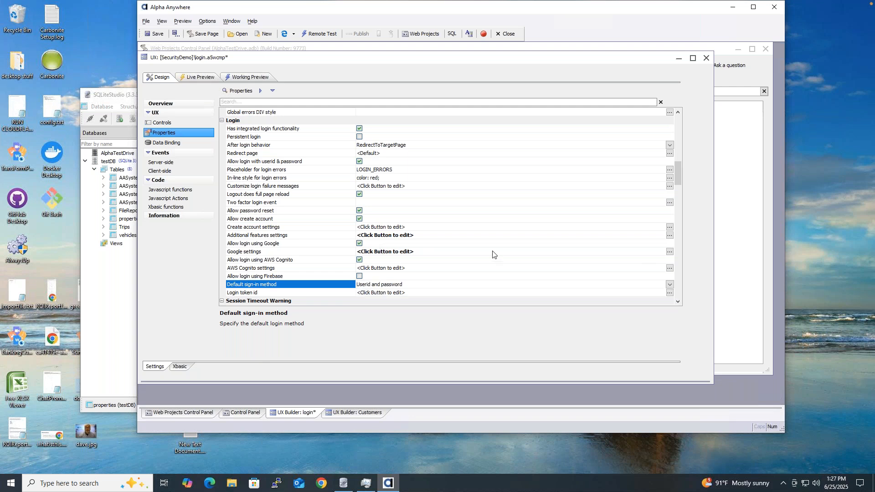
pyautogui.scroll(-5, 493, 255)
pyautogui.scroll(1, 438, 169)
pyautogui.scroll(3, 438, 170)
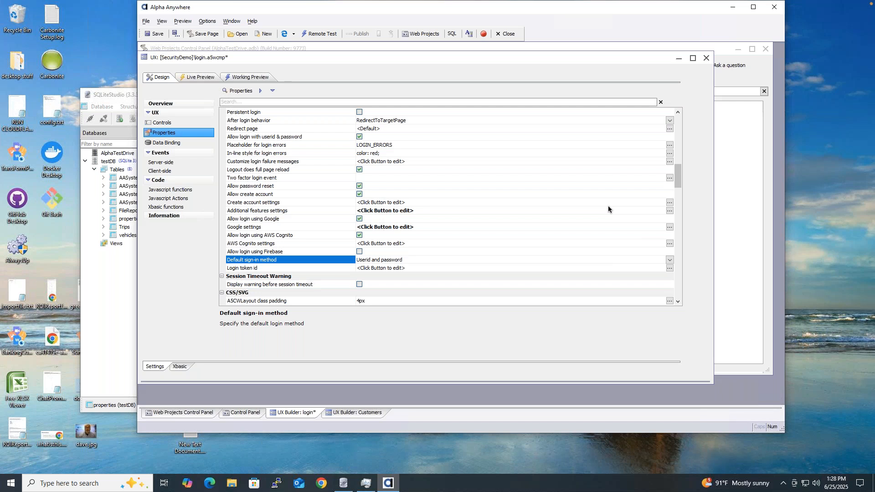
pyautogui.click(195, 77)
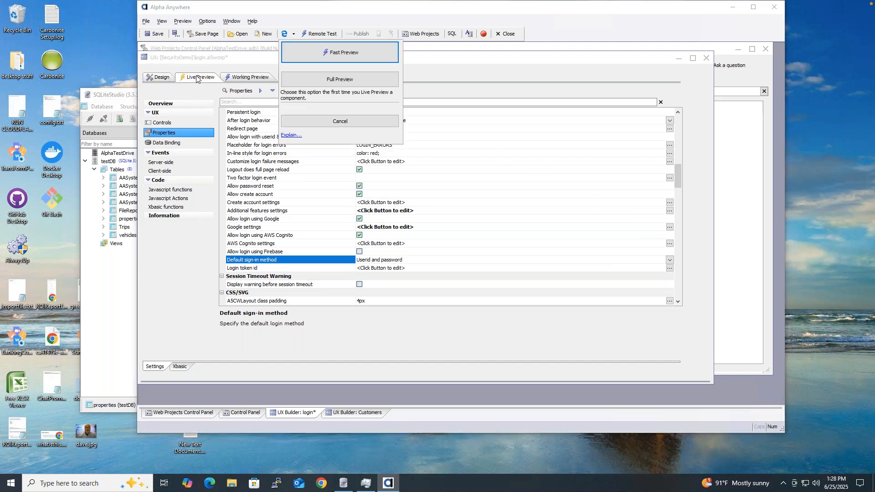
pyautogui.click(321, 82)
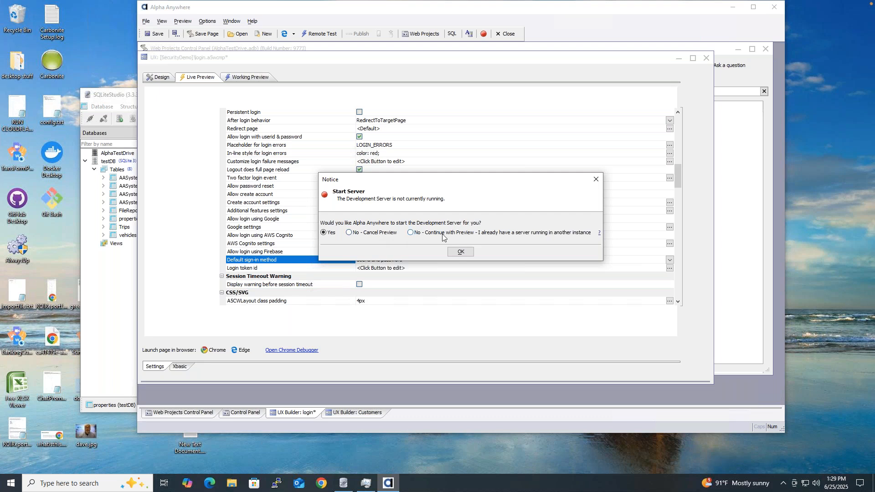
pyautogui.click(457, 252)
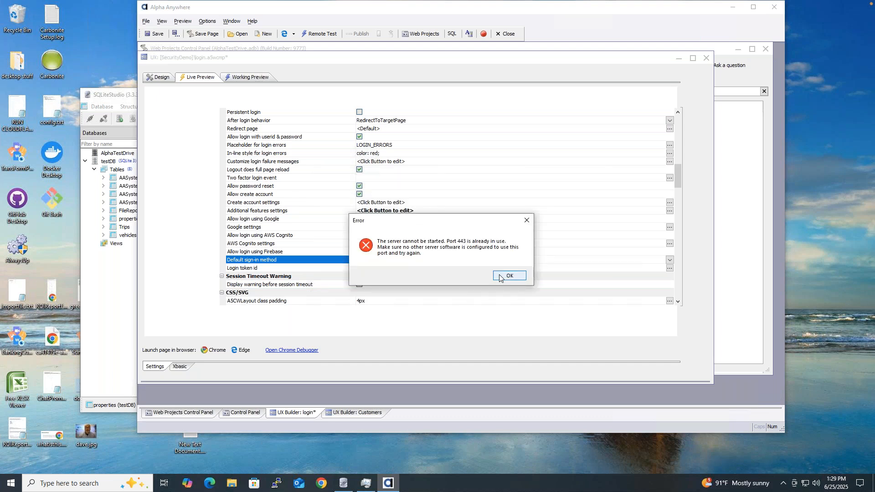
pyautogui.click(500, 277)
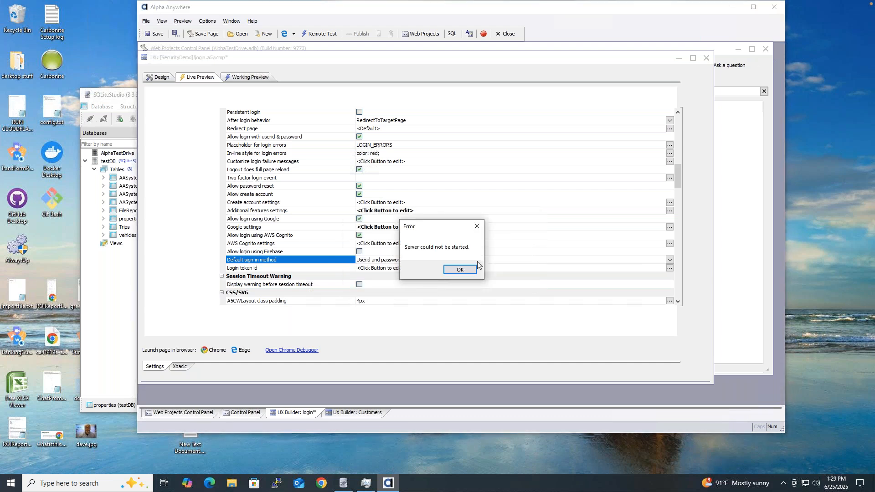
pyautogui.click(468, 271)
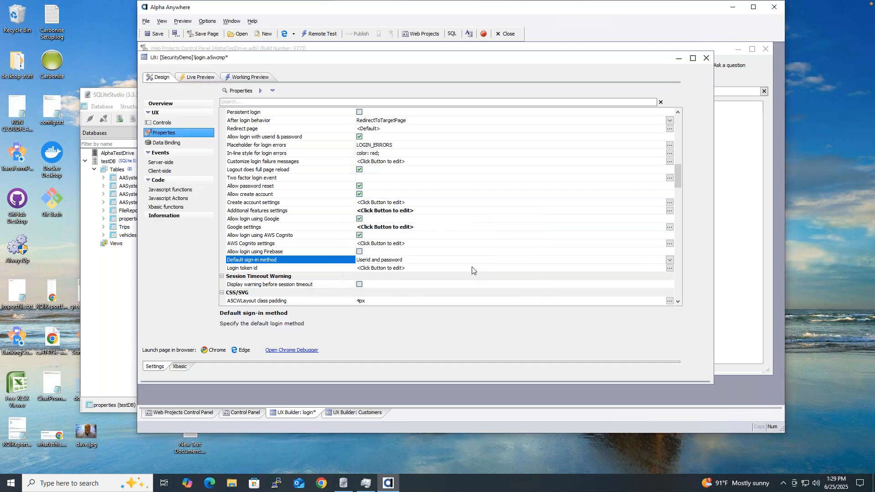
# Step: Close the login builder without saving, then search Project Properties for 'serv' and close it
pyautogui.click(707, 58)
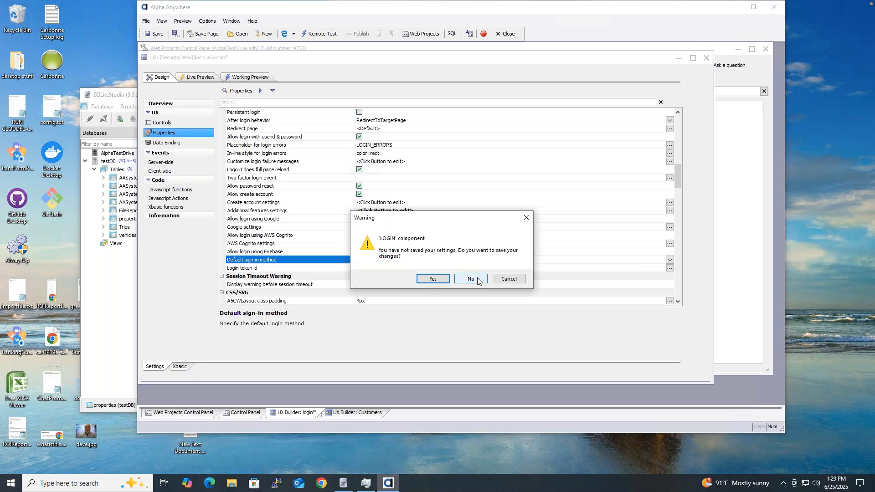
pyautogui.click(471, 279)
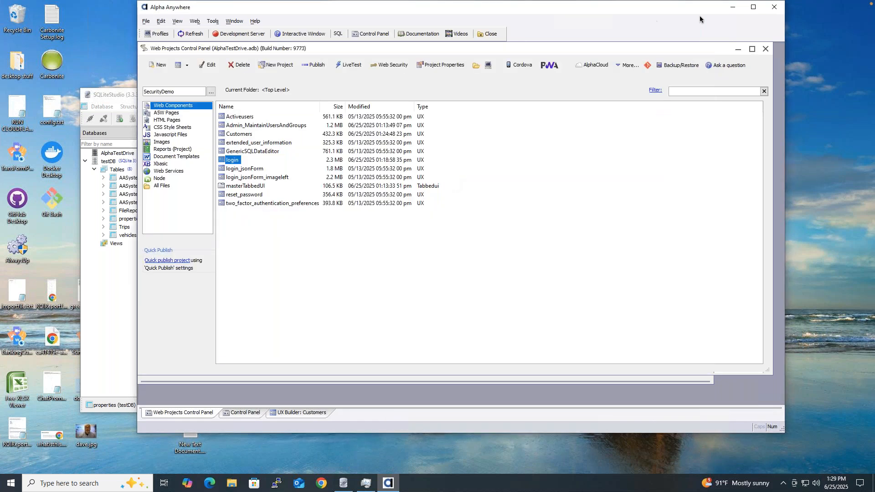
pyautogui.click(444, 64)
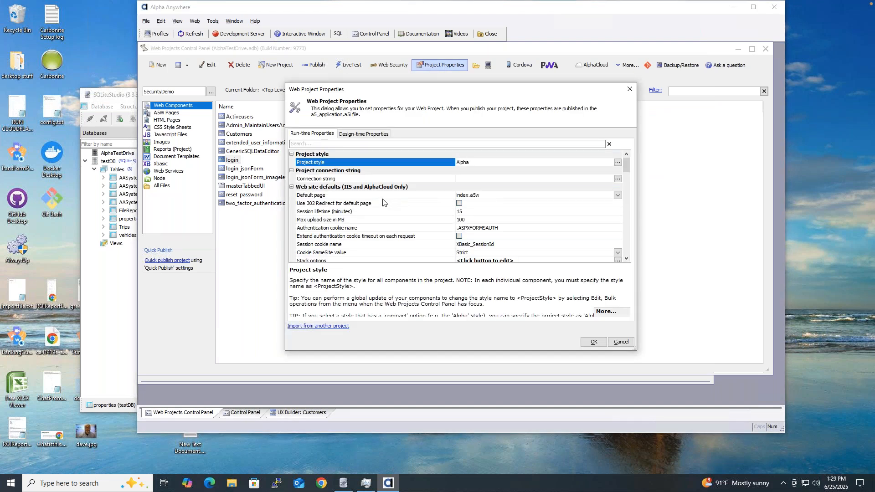
pyautogui.click(332, 145)
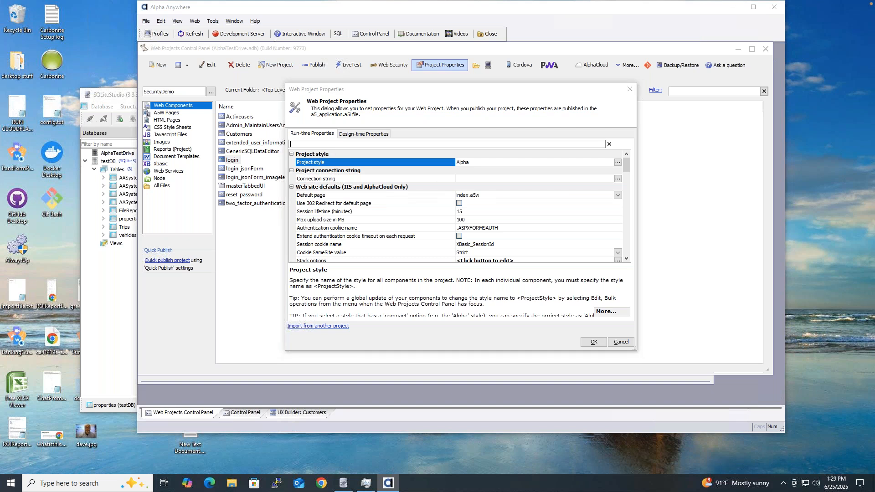
pyautogui.write('serv')
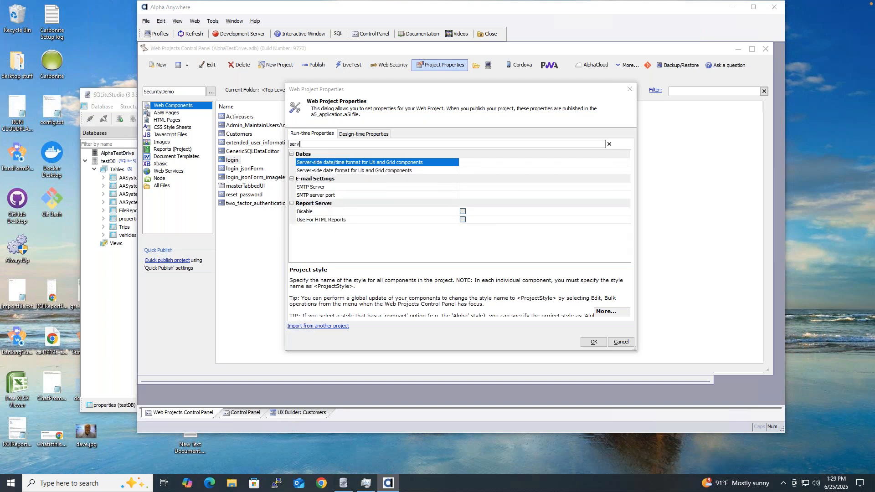
pyautogui.press('BackSpace')
pyautogui.press('BackSpace')
pyautogui.press('BackSpace')
pyautogui.press('BackSpace')
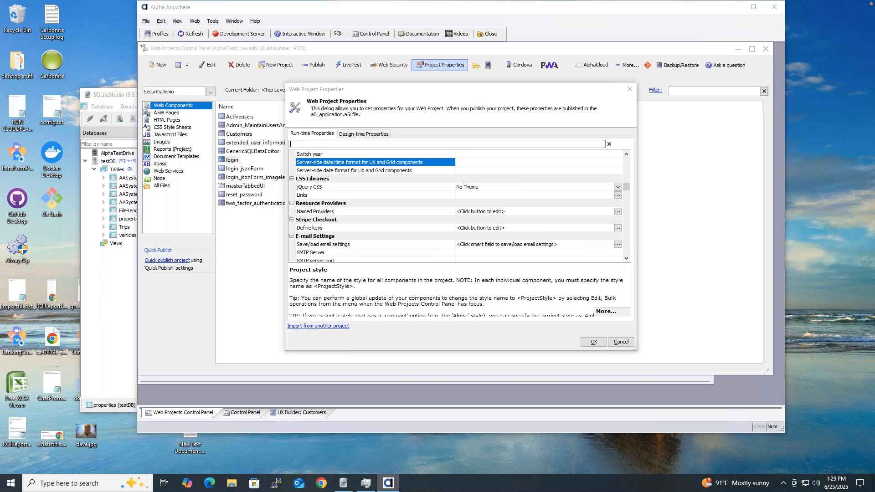
pyautogui.click(631, 91)
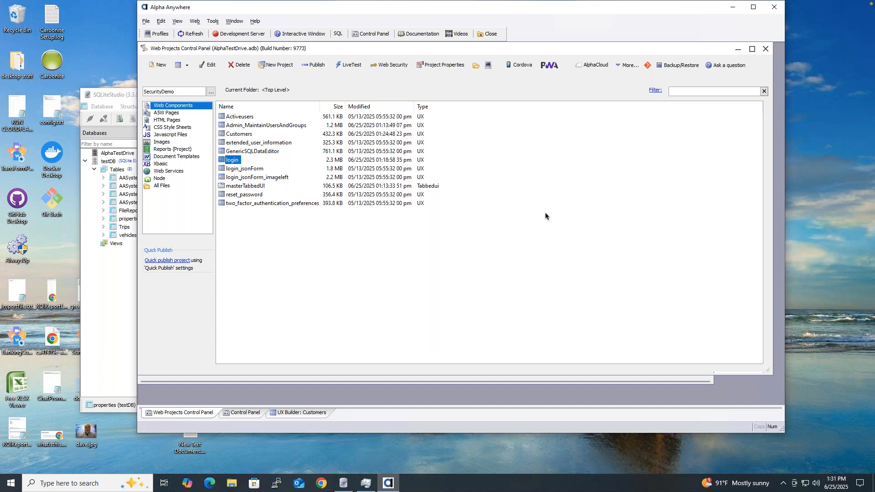
pyautogui.moveTo(433, 31)
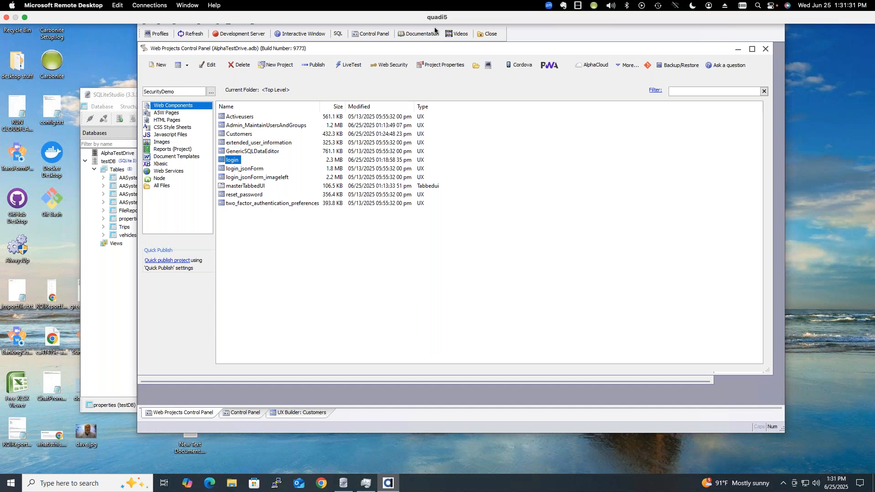